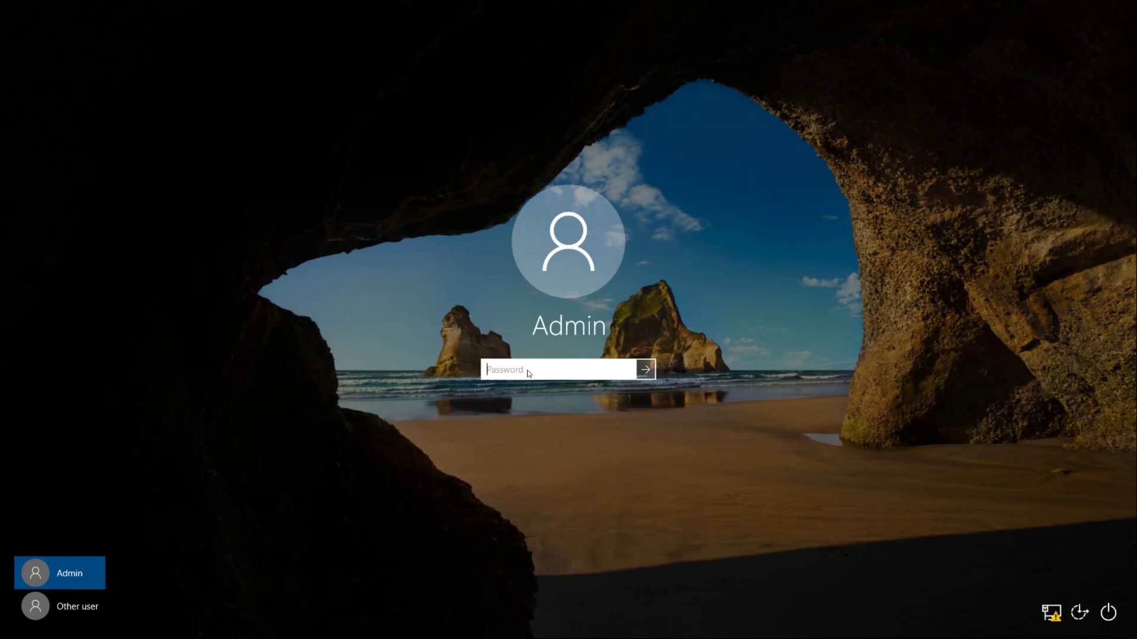
# Sign back into Windows with the Admin account password
pyautogui.write('********')
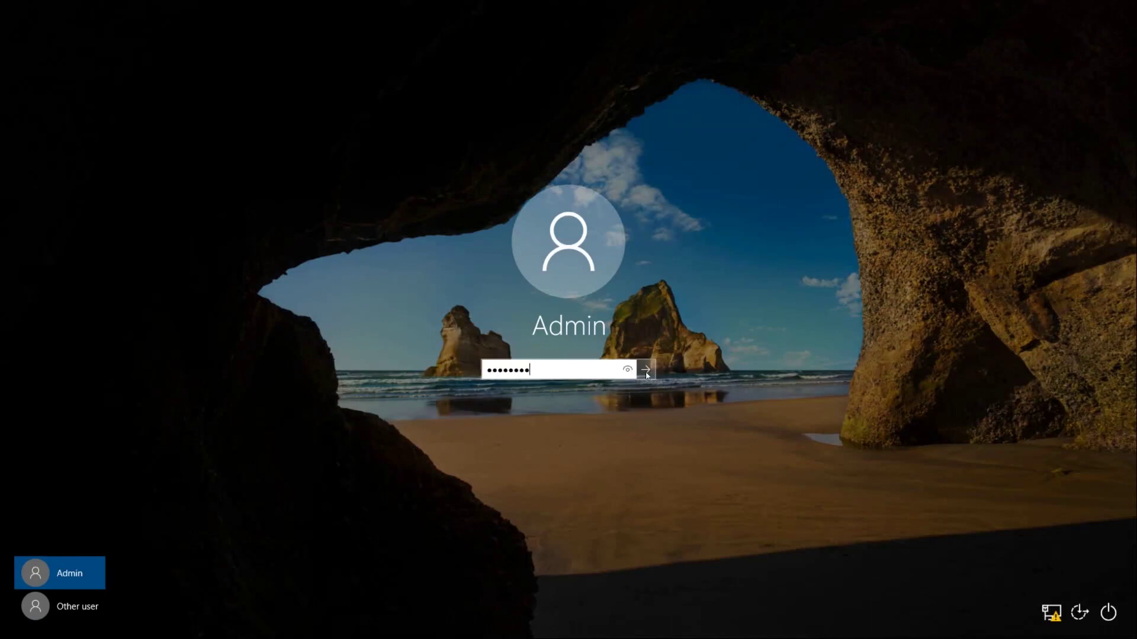
pyautogui.press('Return')
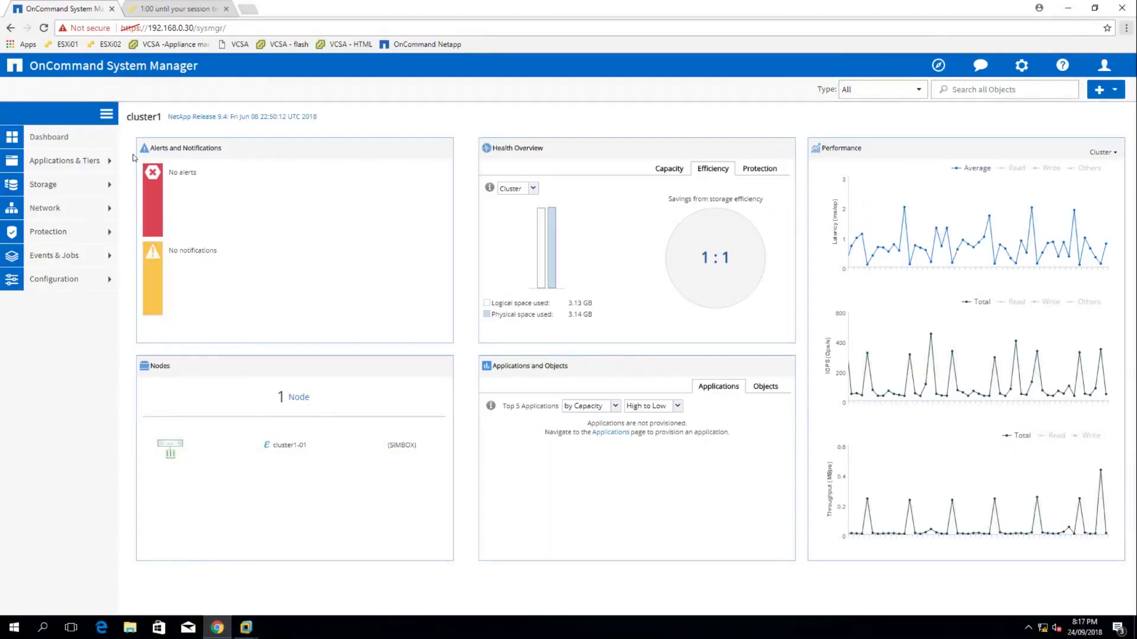
# Create SVM svm-iscsi with the iSCSI protocol on root aggregate cluster1_01_FC_1
pyautogui.click(81, 184)
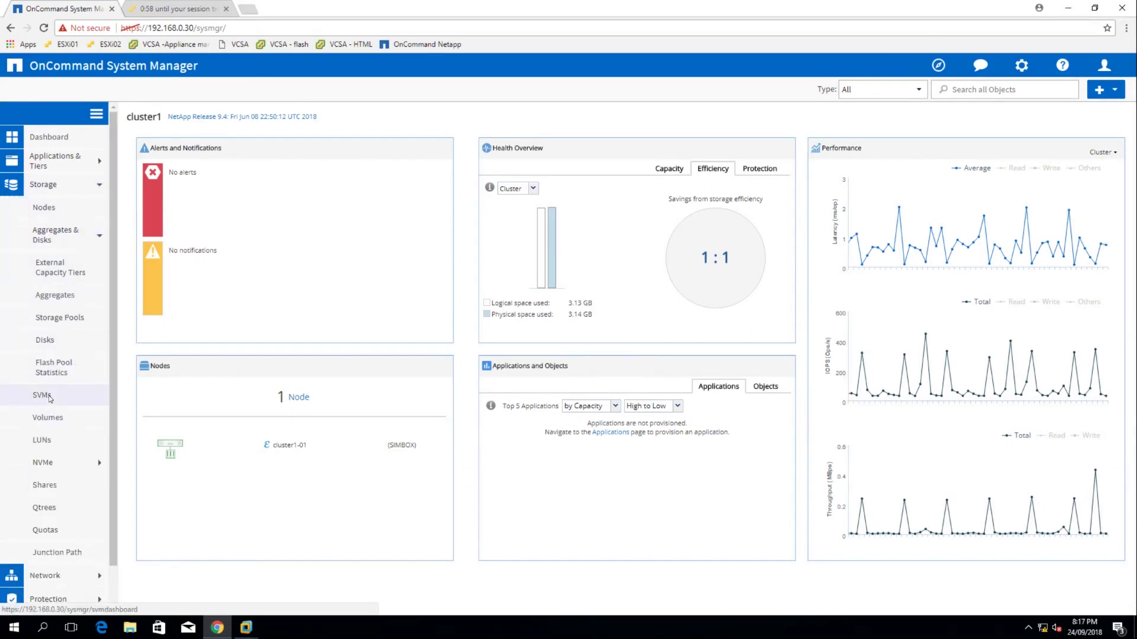
pyautogui.click(49, 398)
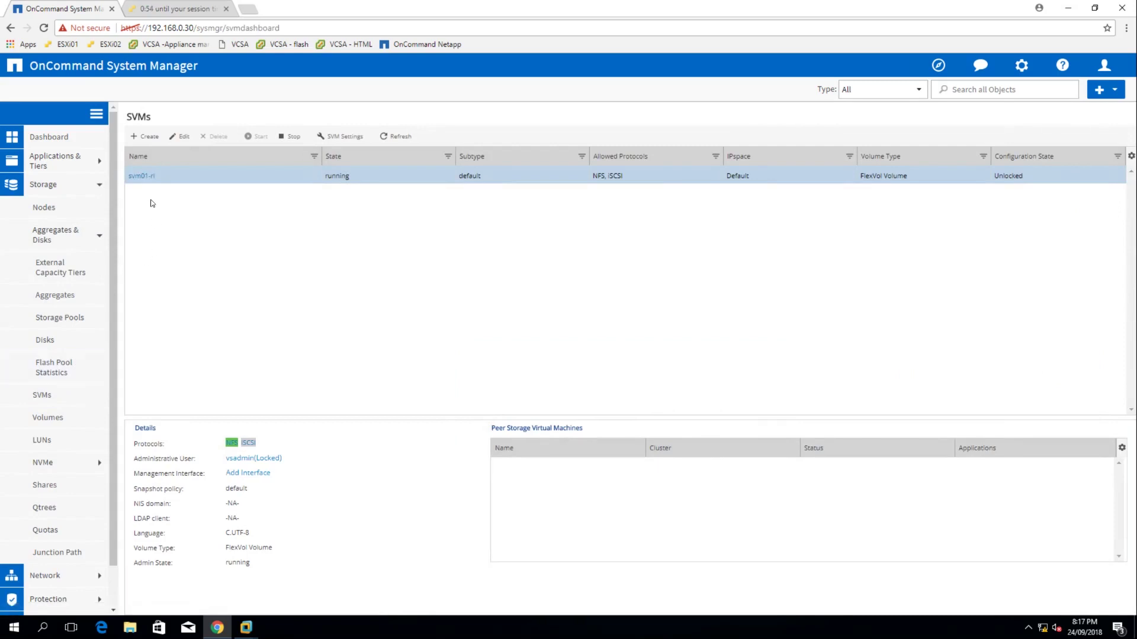
pyautogui.click(152, 140)
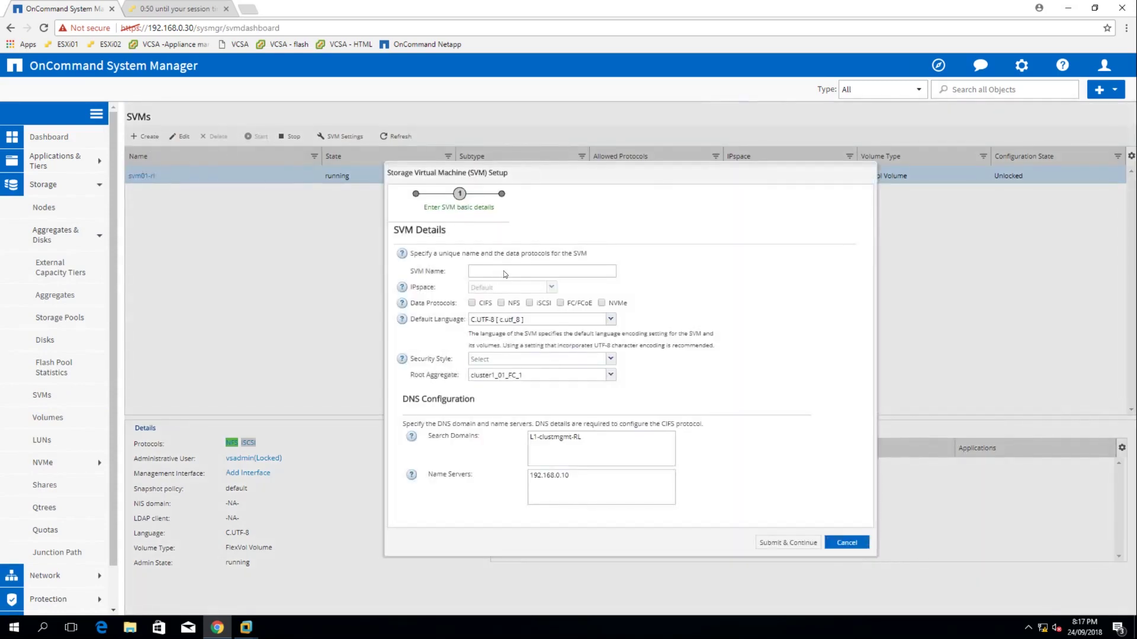
pyautogui.click(504, 271)
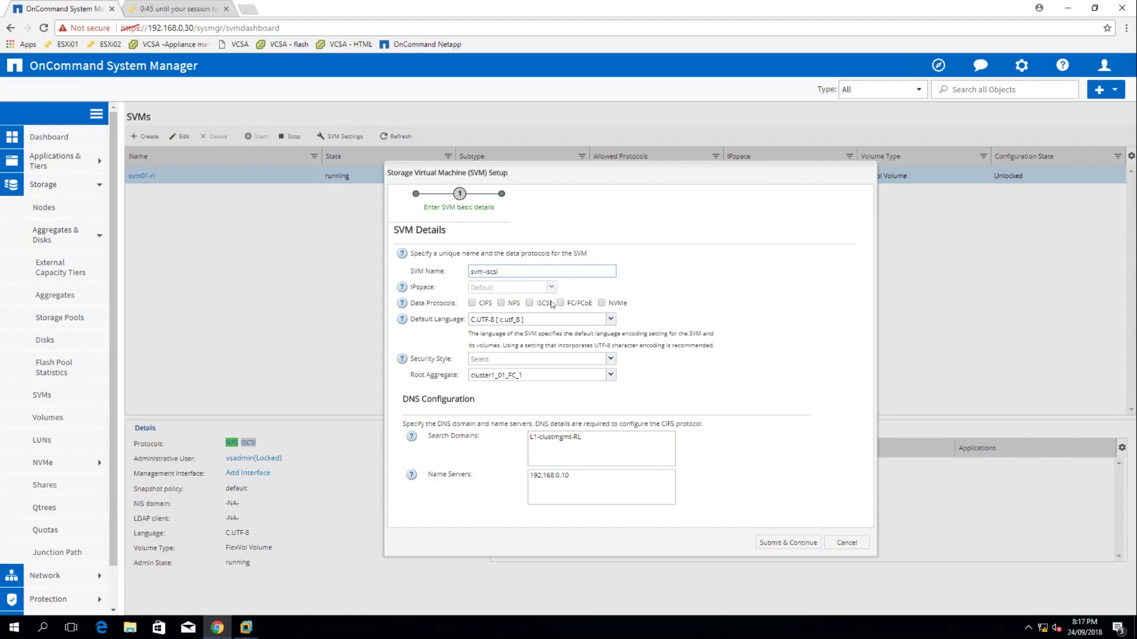
pyautogui.click(529, 304)
pyautogui.click(521, 377)
pyautogui.click(540, 410)
pyautogui.click(782, 543)
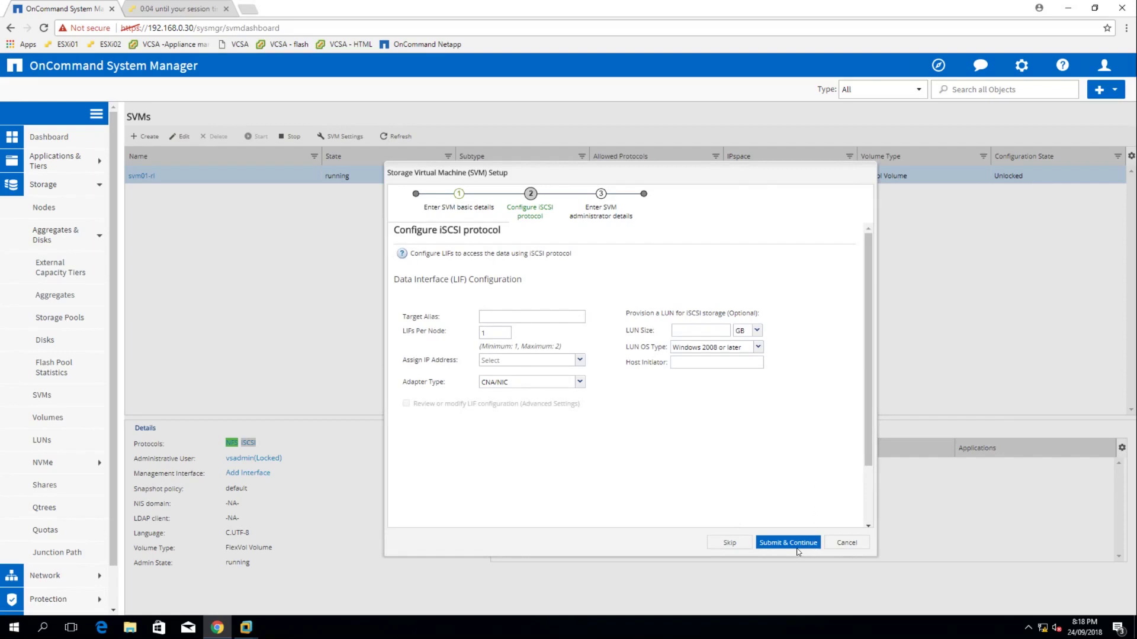
# Skip iSCSI configuration, set the vsadmin password, and disable management LIF creation
pyautogui.click(729, 543)
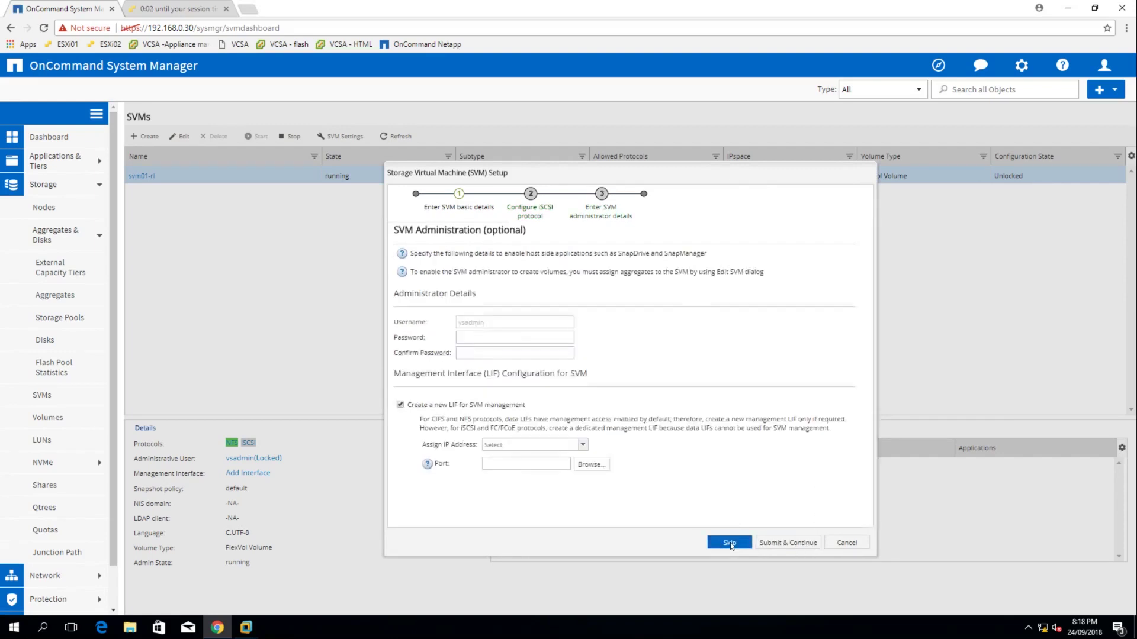
pyautogui.click(472, 337)
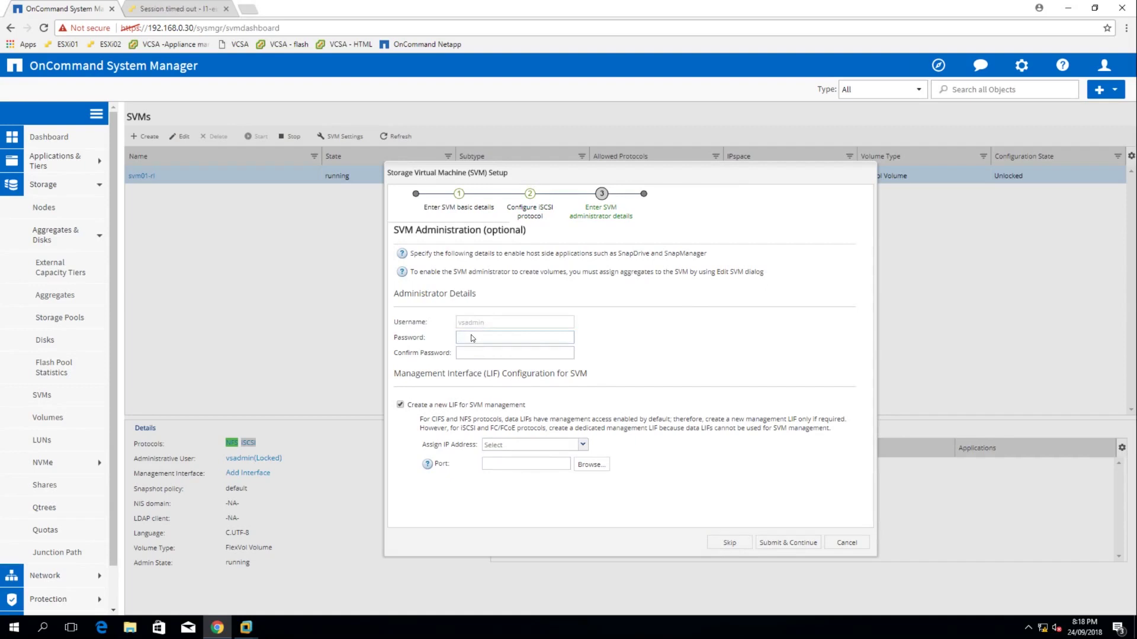
pyautogui.write('••••••••')
pyautogui.write('••••••••')
pyautogui.click(399, 406)
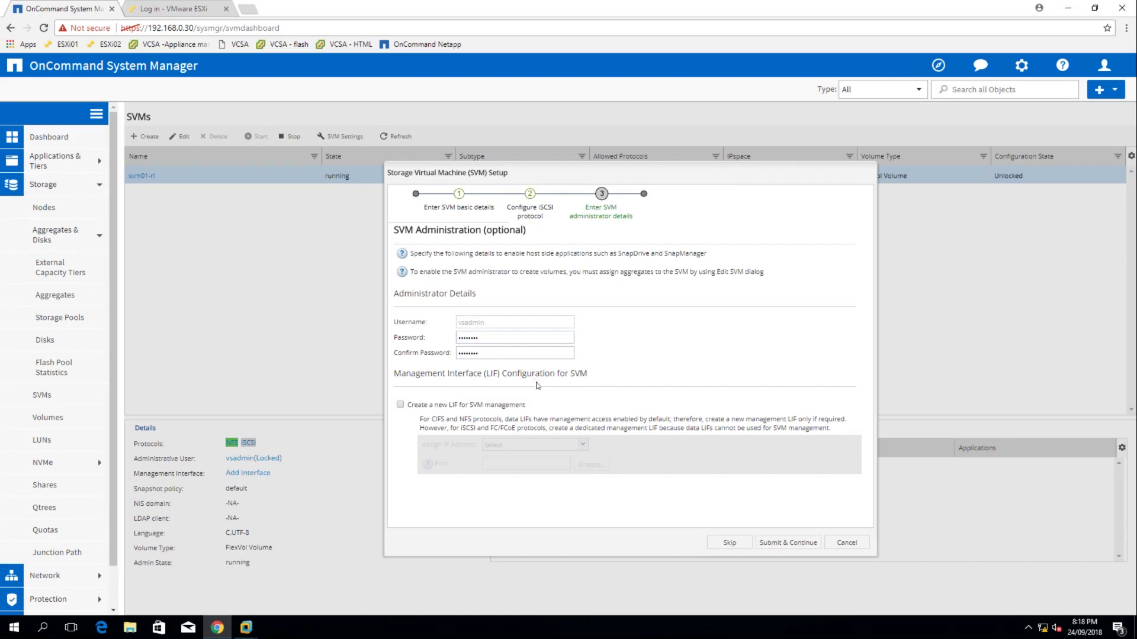
pyautogui.click(788, 544)
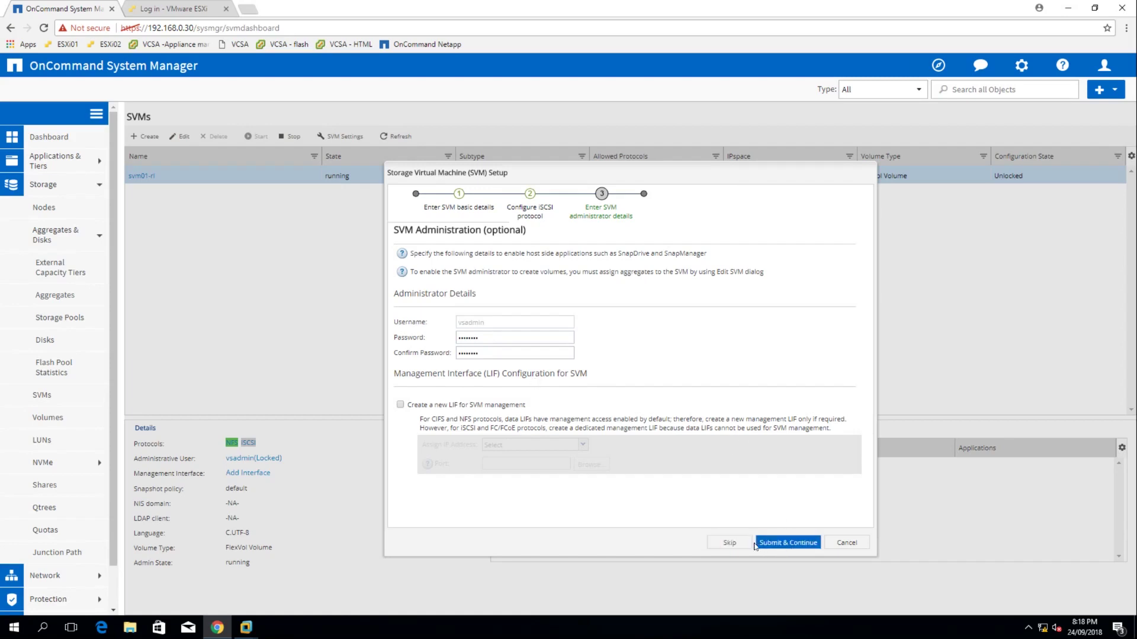
pyautogui.click(784, 544)
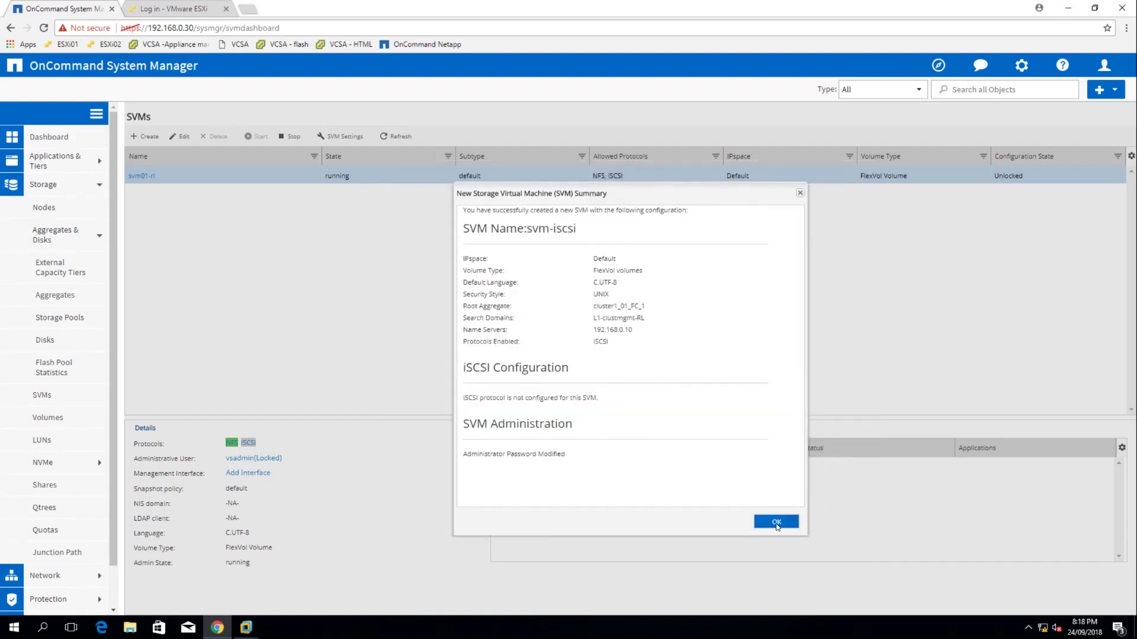
# Close the SVM creation summary and return to the System Manager window
pyautogui.click(775, 521)
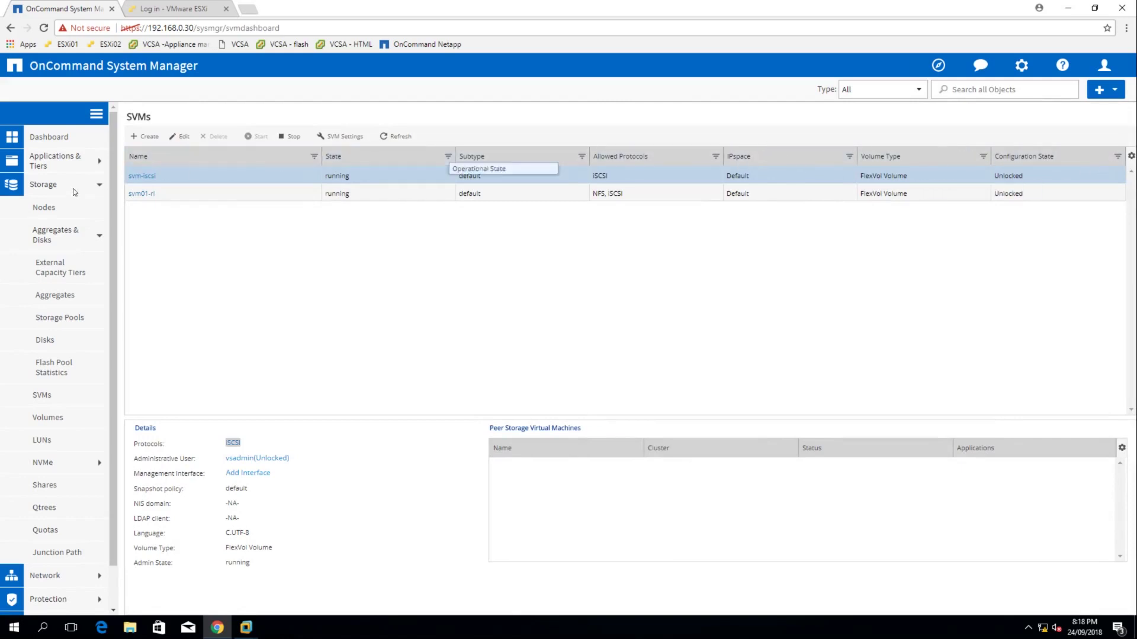
pyautogui.hotkey('alt', 'Tab')
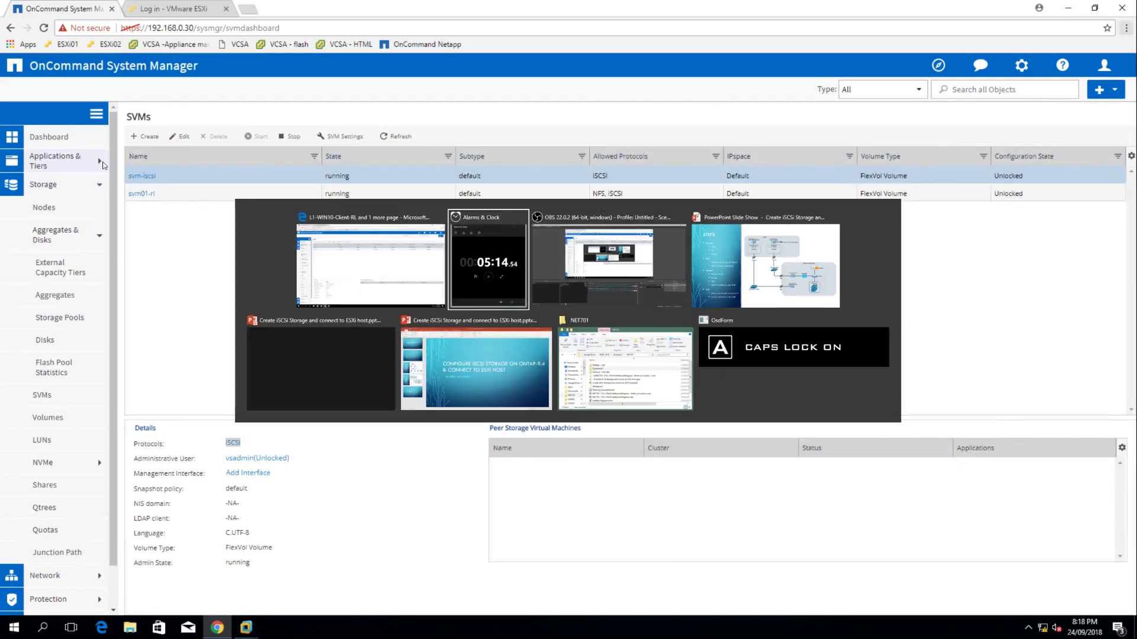
pyautogui.hotkey('alt', 'Tab')
pyautogui.hotkey('alt', 'Tab')
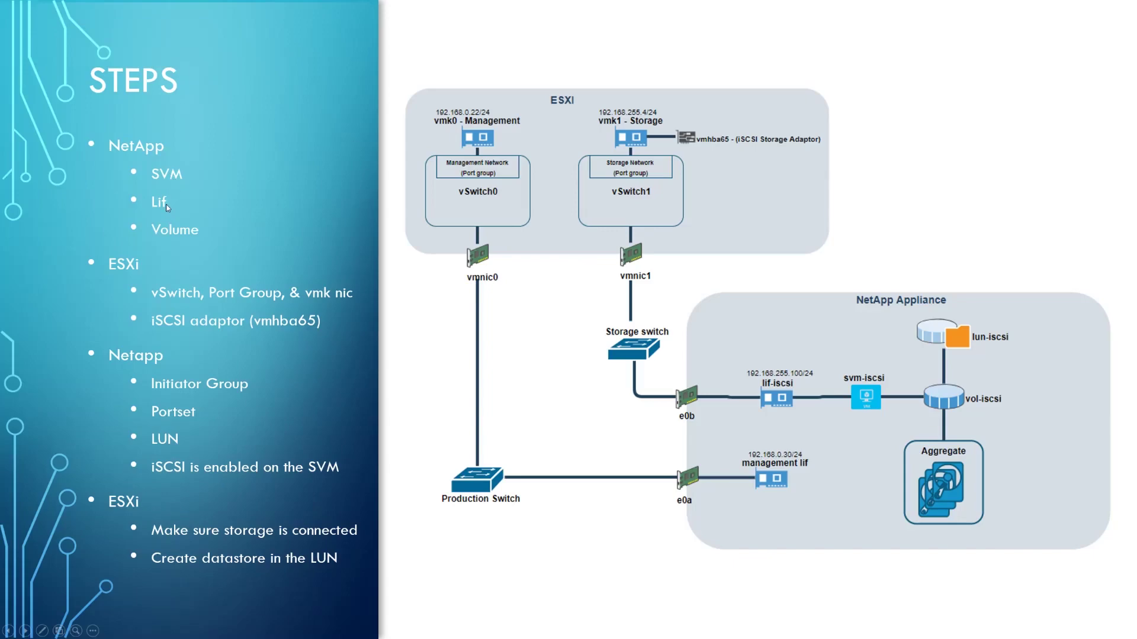
pyautogui.hotkey('alt', 'Tab')
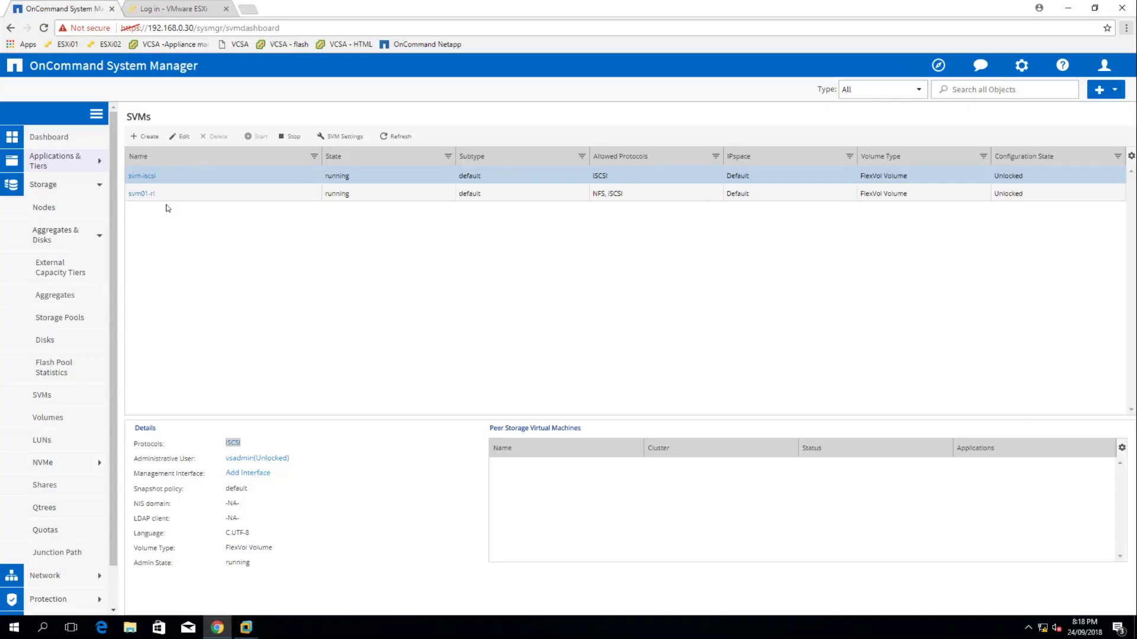
# Set up network interface iscsi_lif on svm-iscsi with iSCSI access, assigning its IP without a subnet
pyautogui.scroll(-1, 73, 330)
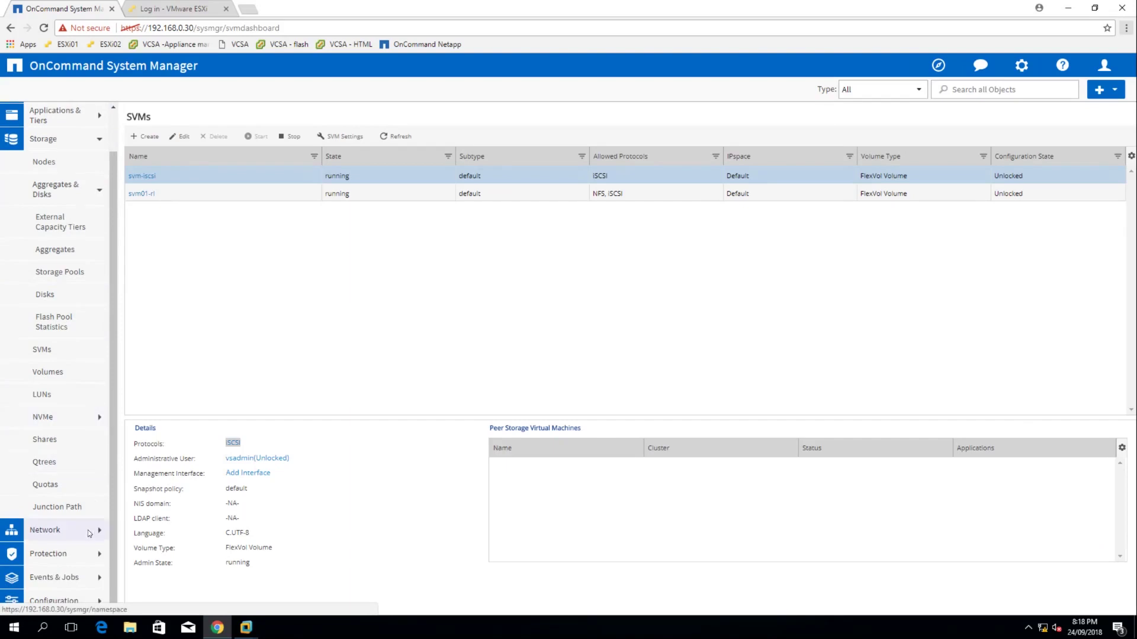
pyautogui.click(50, 530)
pyautogui.scroll(-3, 69, 450)
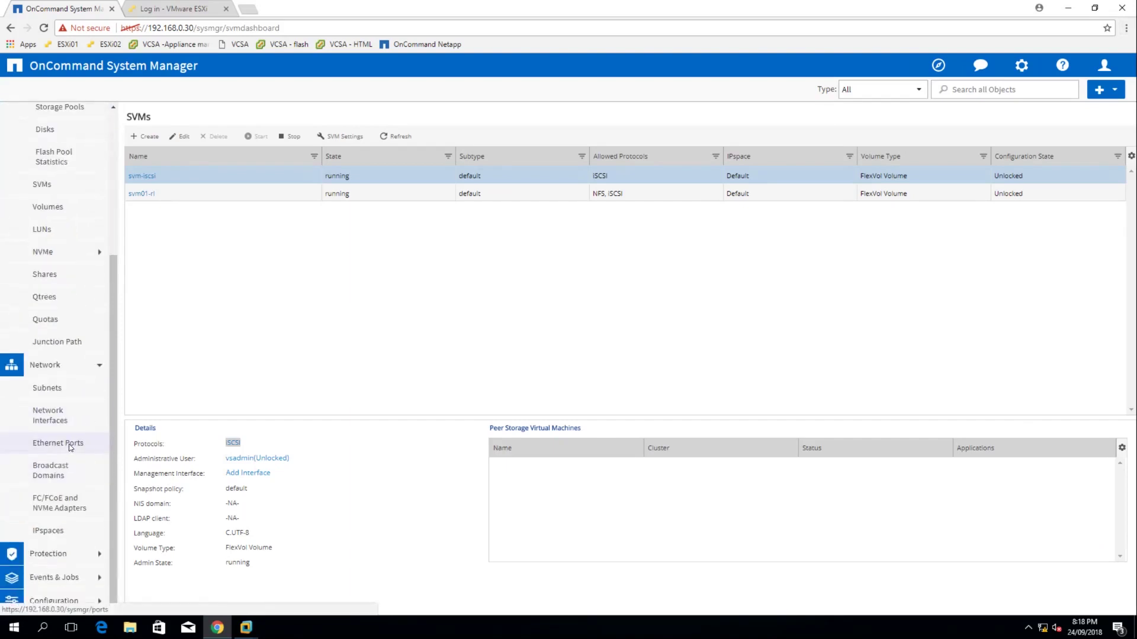
pyautogui.click(65, 419)
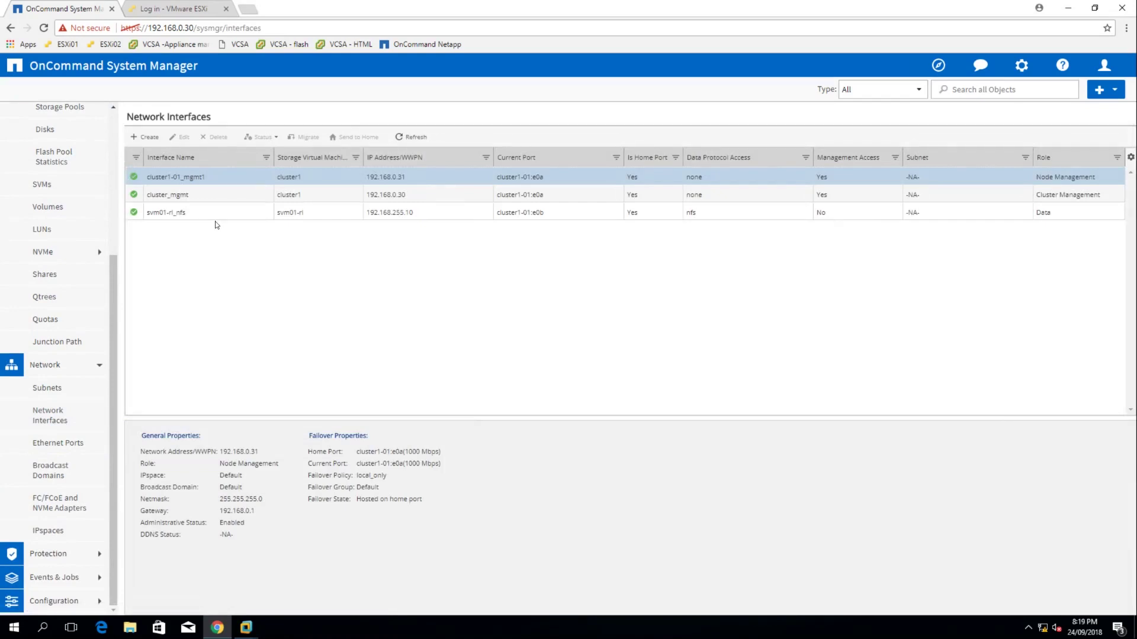
pyautogui.click(146, 138)
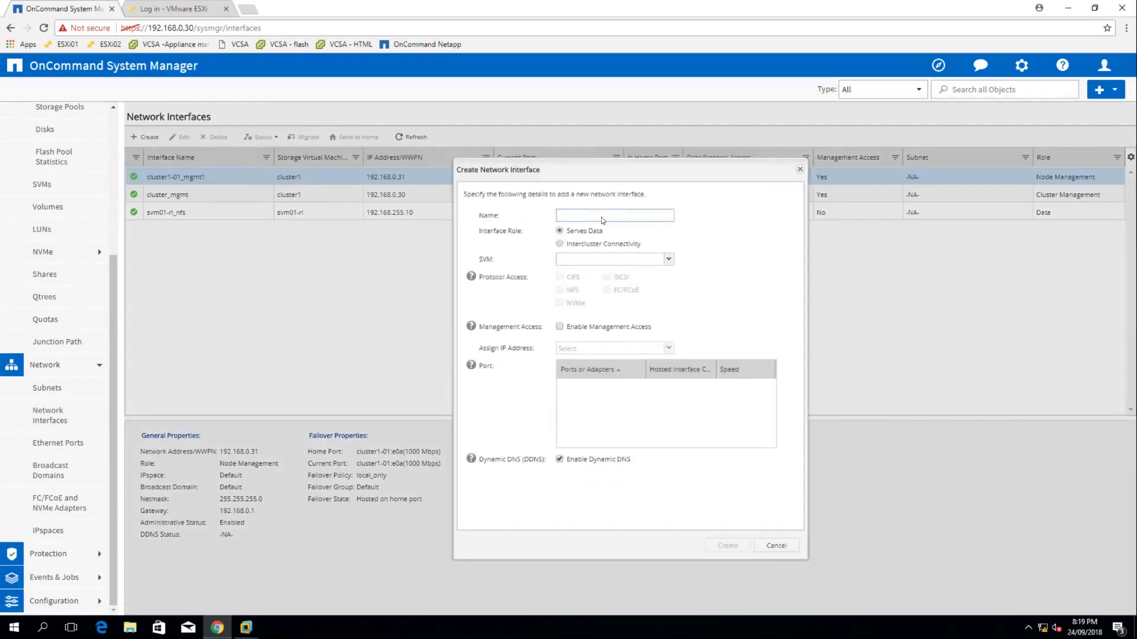
pyautogui.write('iscsi_lif')
pyautogui.click(620, 258)
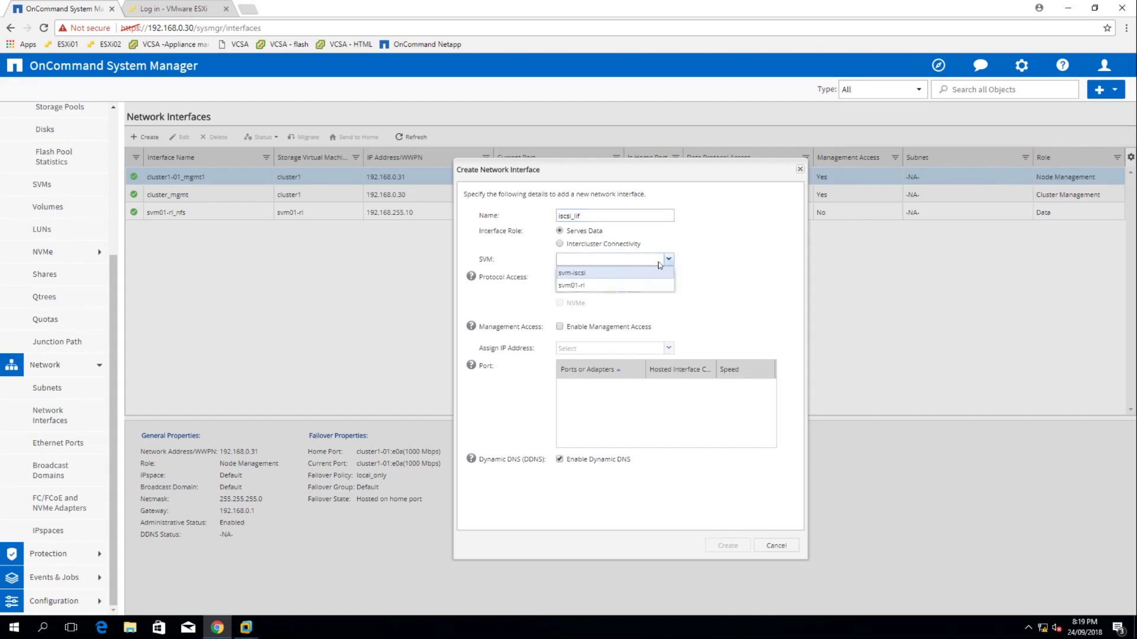
pyautogui.click(590, 275)
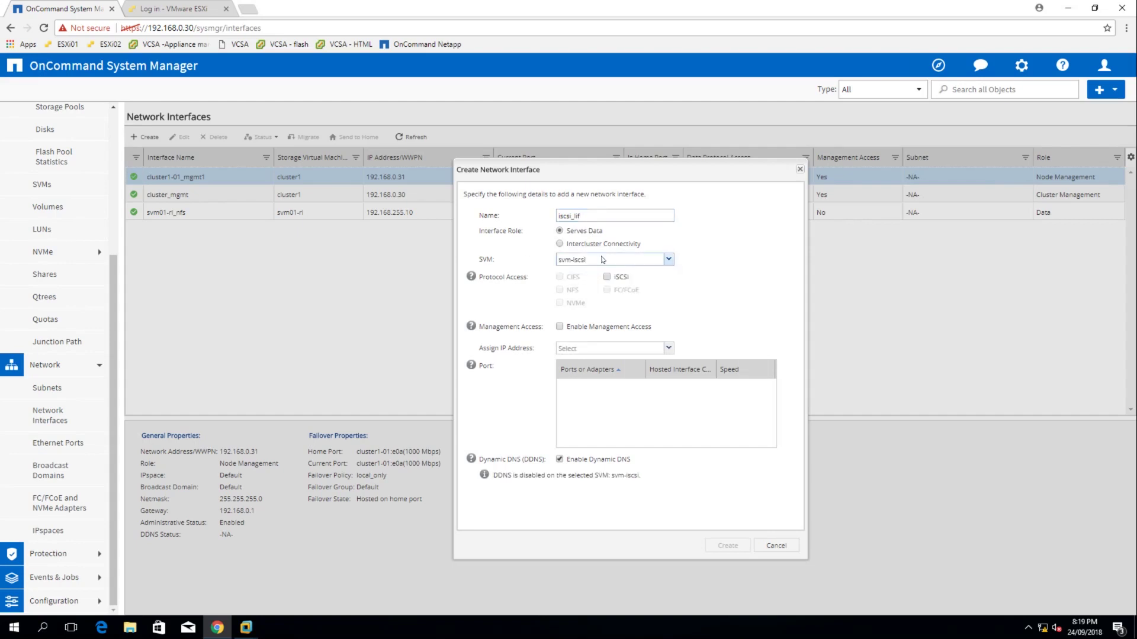
pyautogui.click(606, 277)
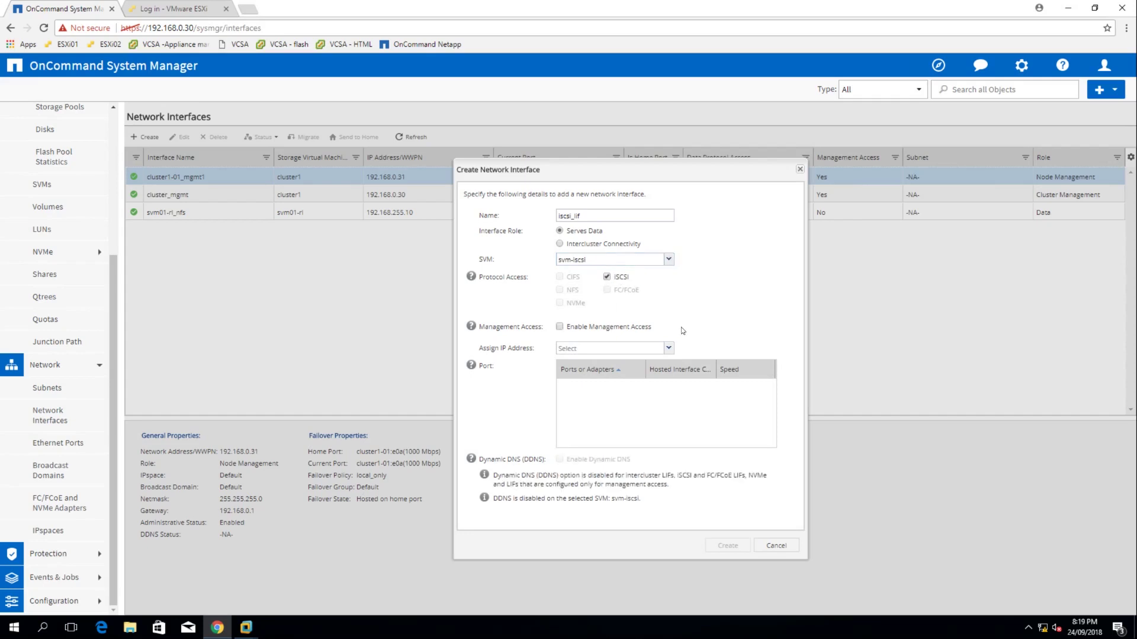
pyautogui.click(669, 348)
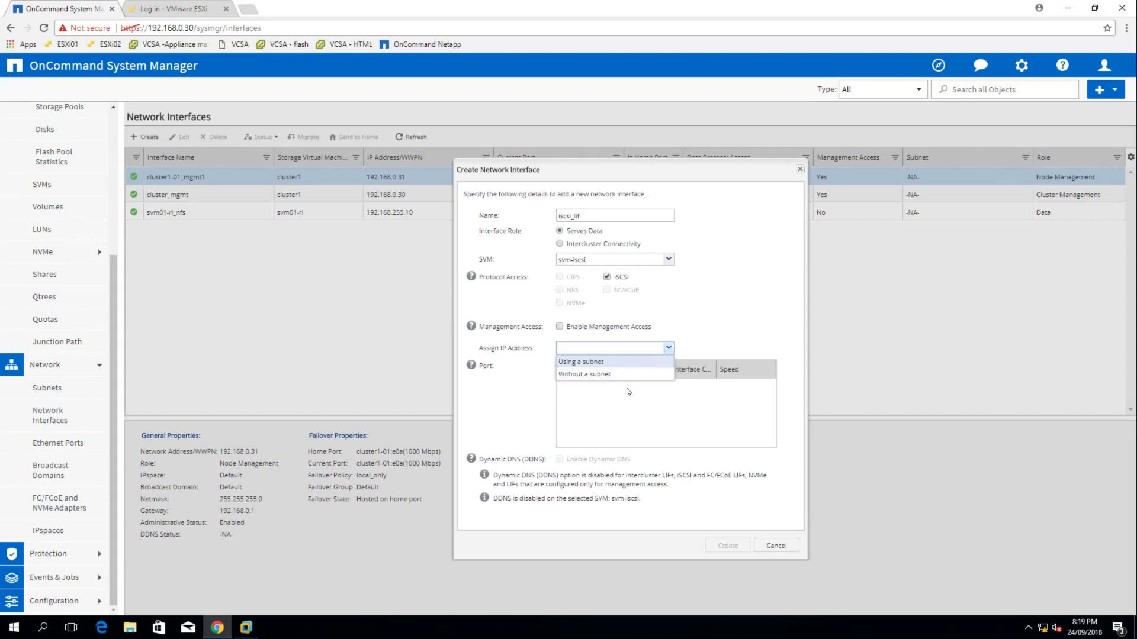
pyautogui.click(584, 379)
pyautogui.click(576, 330)
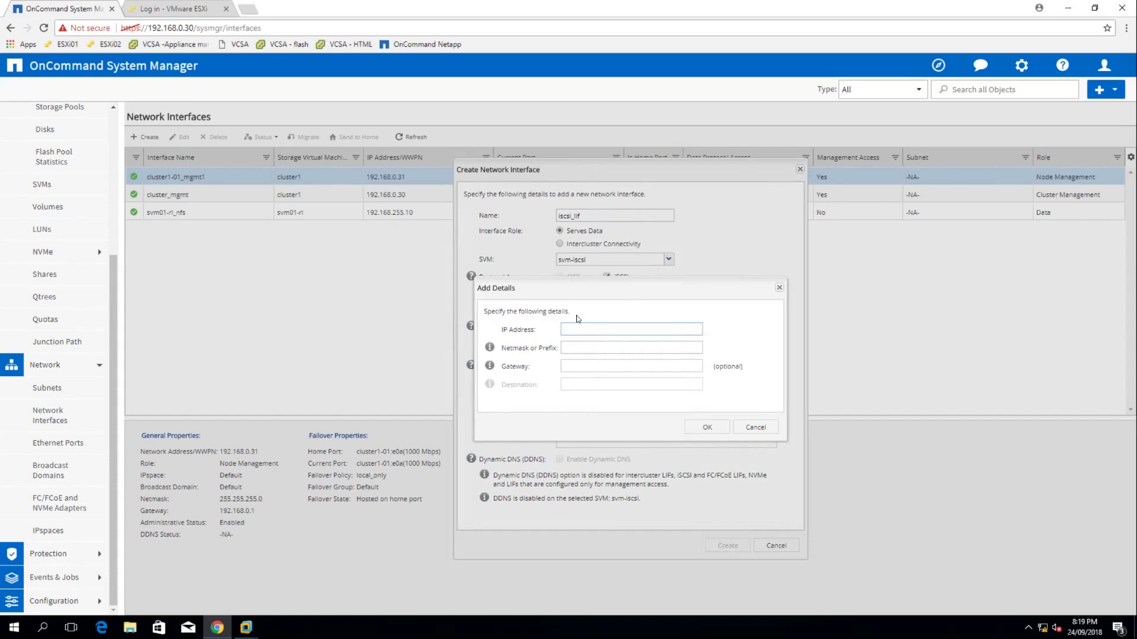
# Give iscsi_lif IP address 192.168.255.100 with netmask 24
pyautogui.write('192.168.255.1')
pyautogui.write('00')
pyautogui.click(583, 354)
pyautogui.click(577, 357)
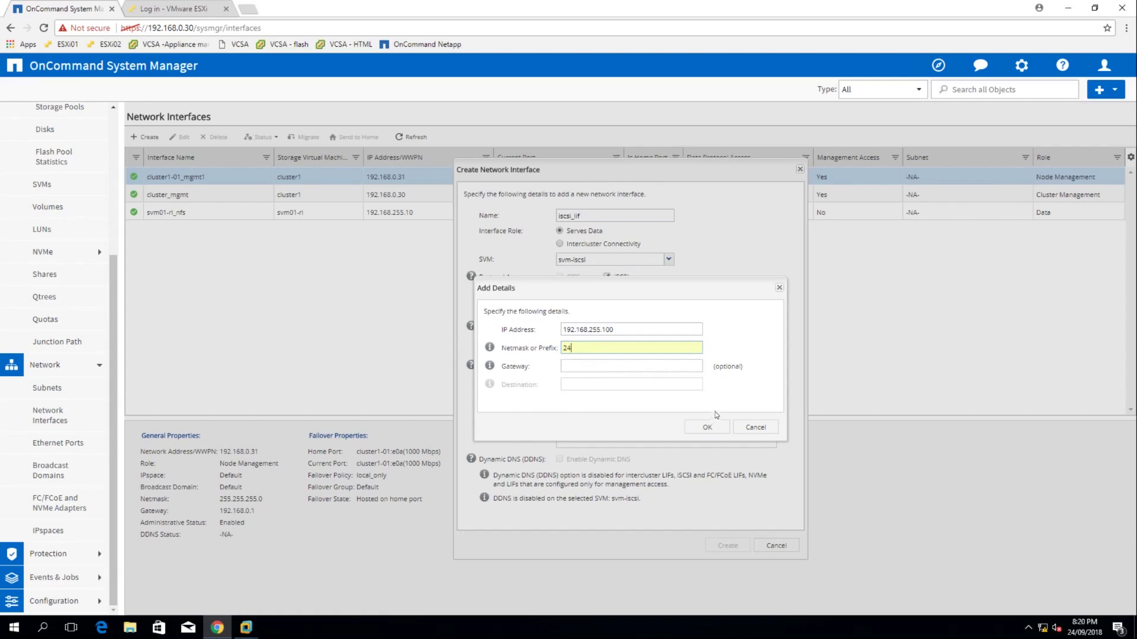
pyautogui.click(708, 427)
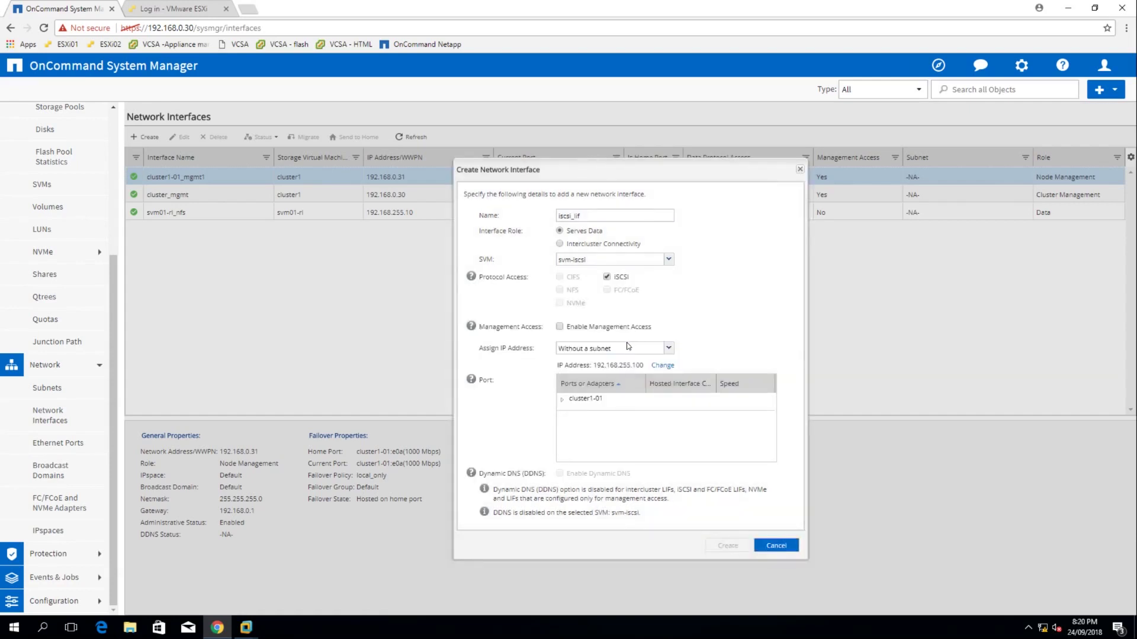
# Place iscsi_lif on port e0b of node cluster1-01 and create it
pyautogui.click(562, 400)
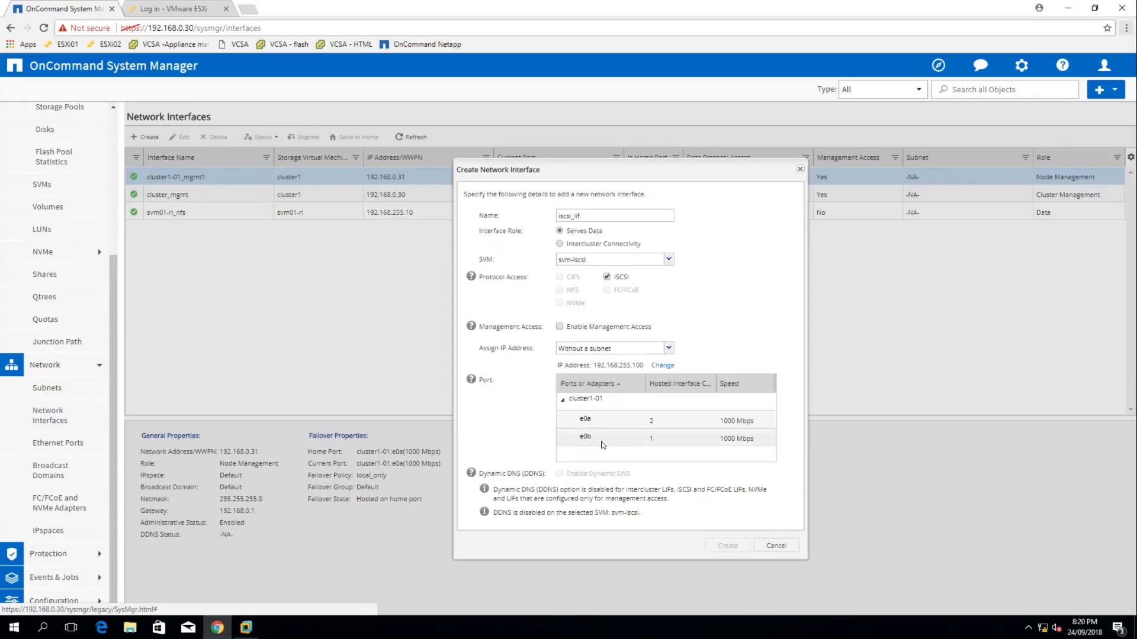
pyautogui.click(602, 445)
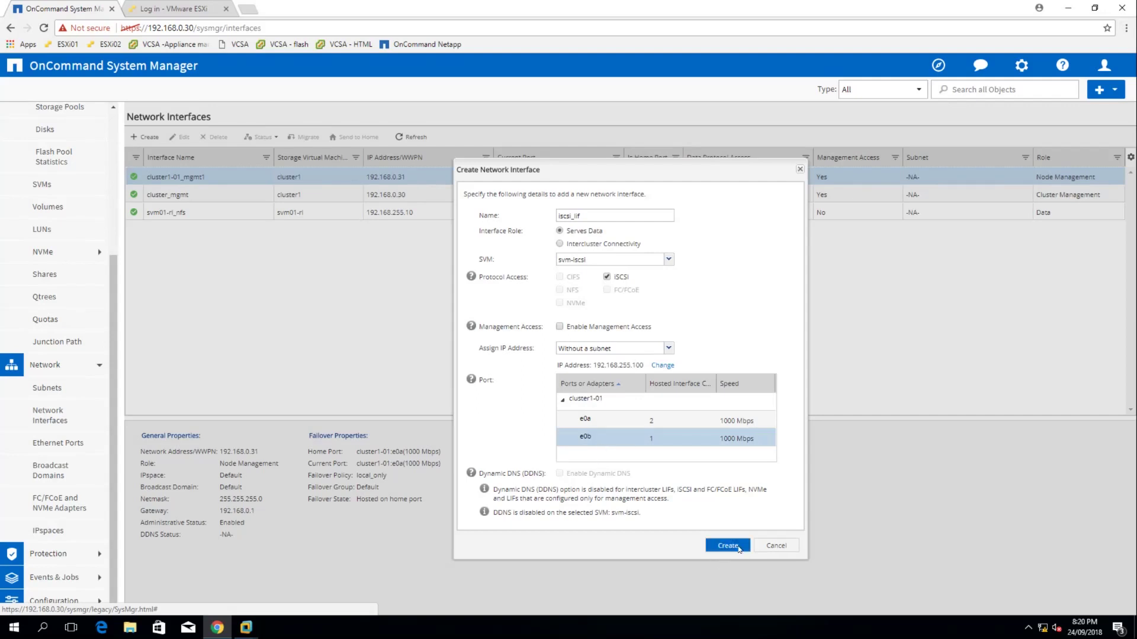
pyautogui.click(738, 548)
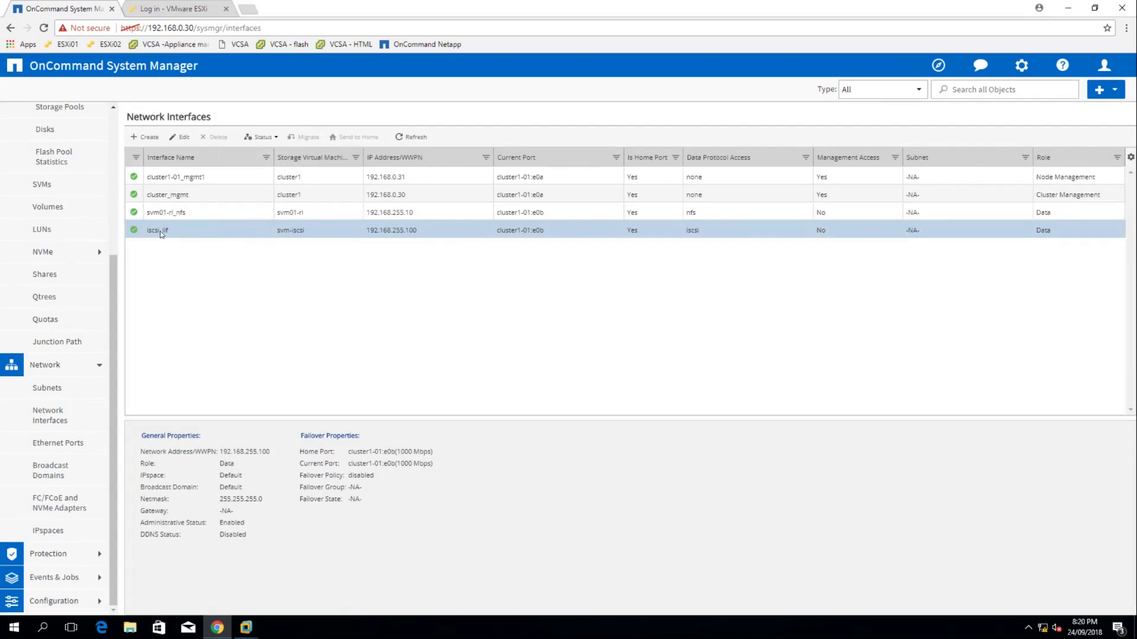
pyautogui.hotkey('alt', 'Tab')
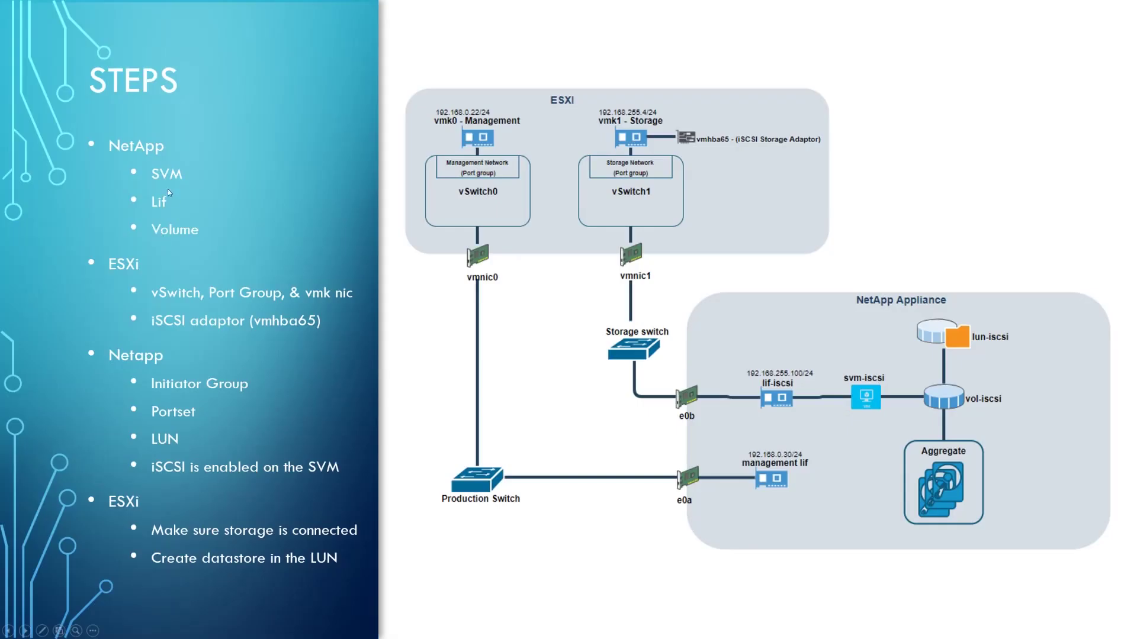
pyautogui.hotkey('alt', 'Tab')
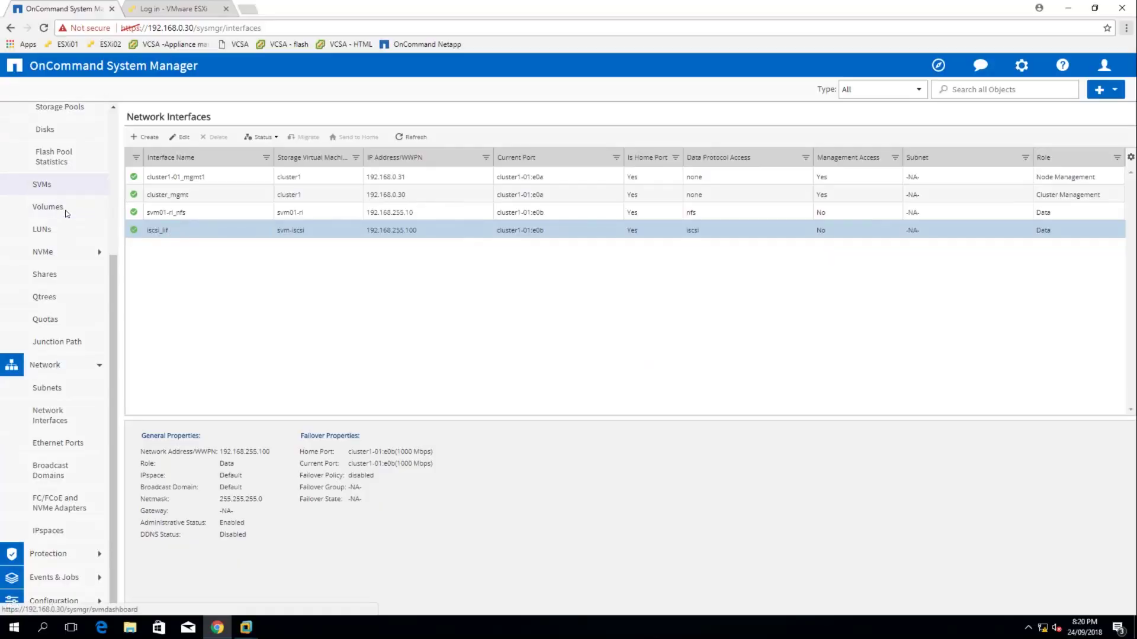
# Show the Volumes list filtered to svm-iscsi
pyautogui.scroll(1, 55, 214)
pyautogui.click(56, 268)
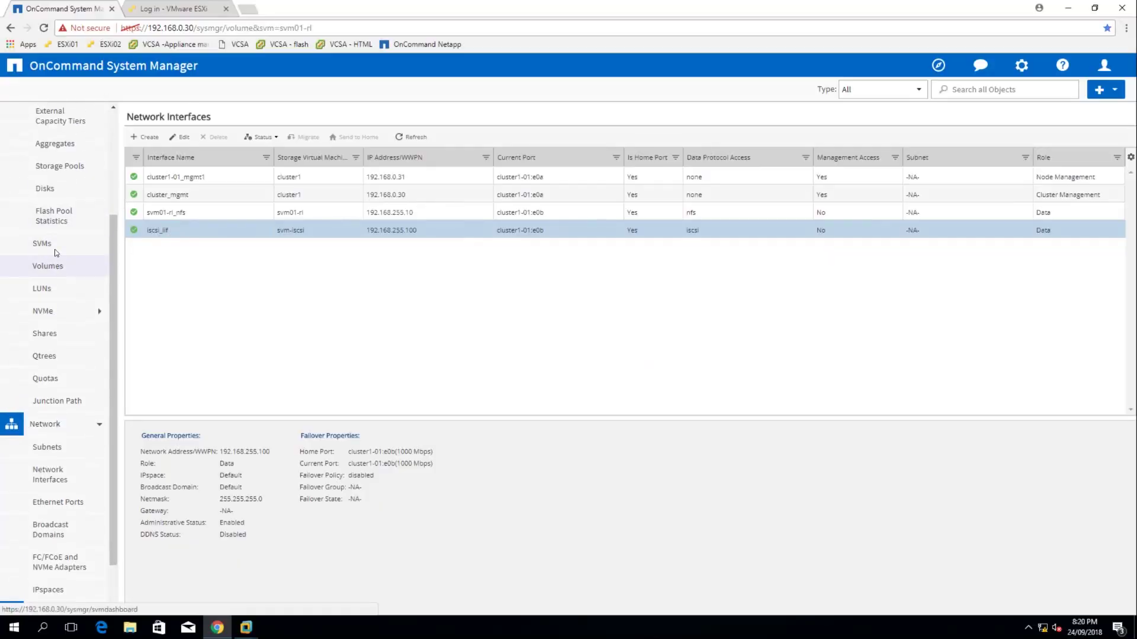
pyautogui.click(266, 122)
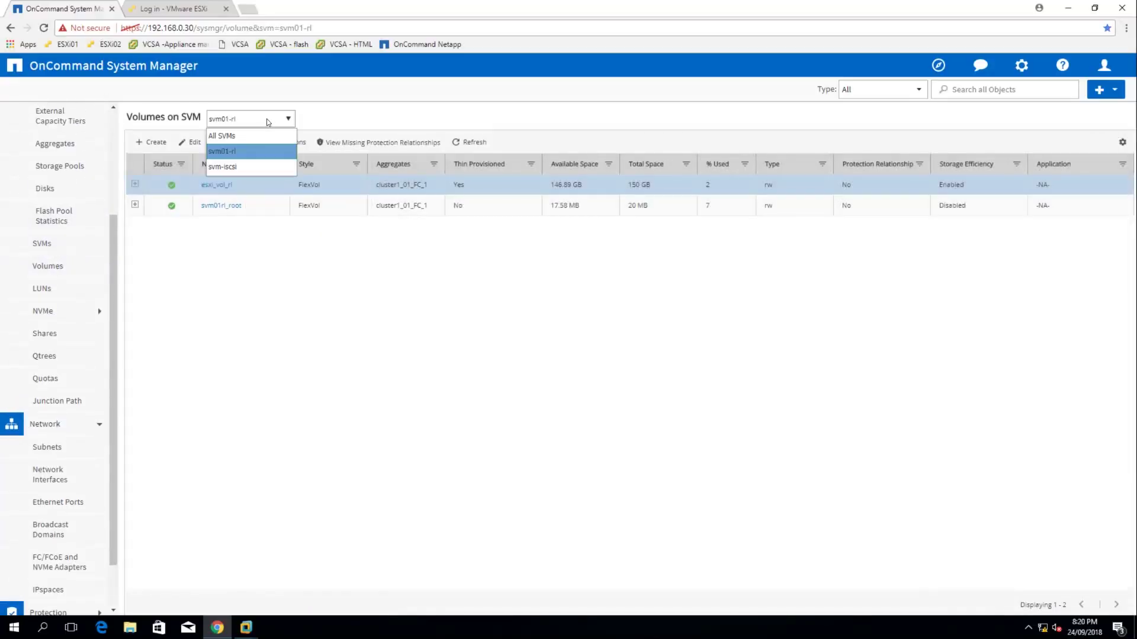
pyautogui.click(228, 167)
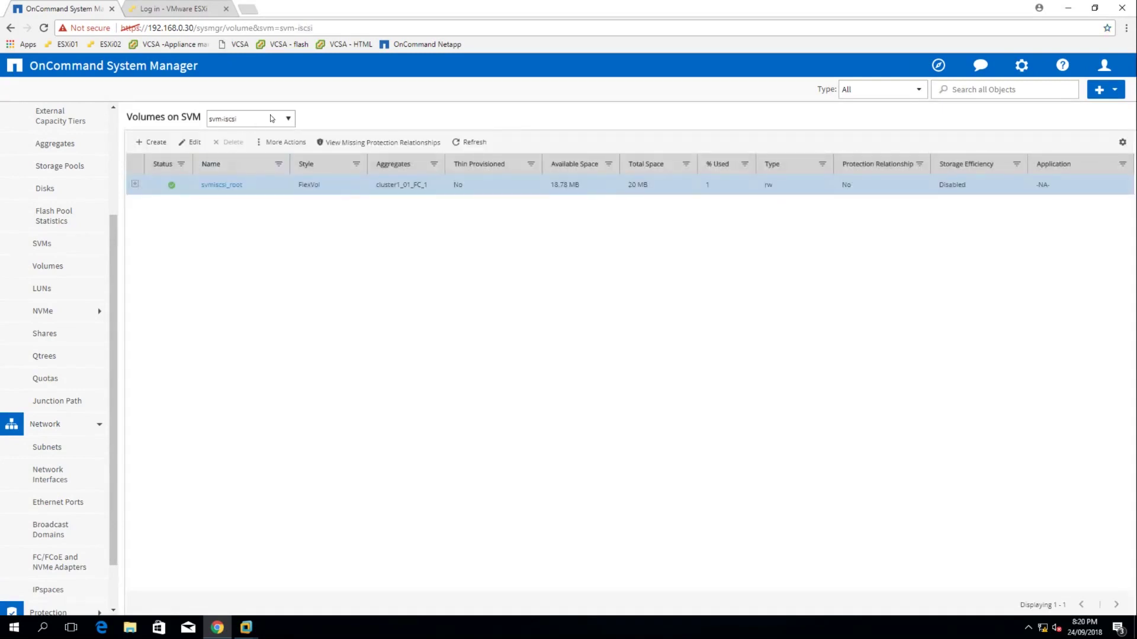
# Create a 10 GB FlexVol vol_iscsi on aggregate cluster1_01_FC_1
pyautogui.click(278, 142)
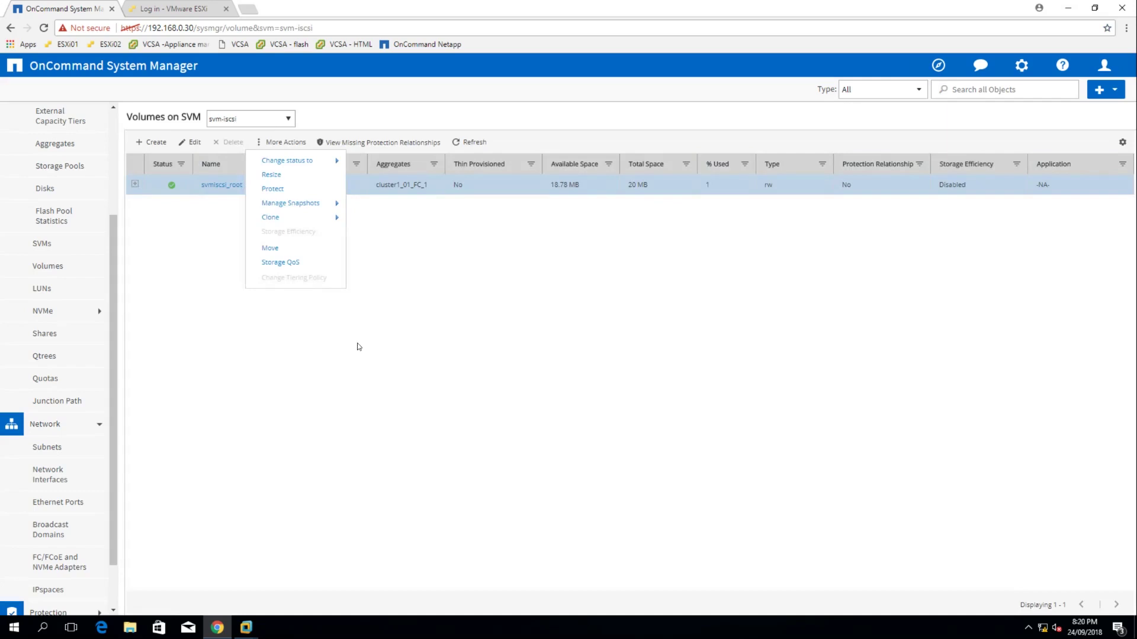
pyautogui.click(152, 143)
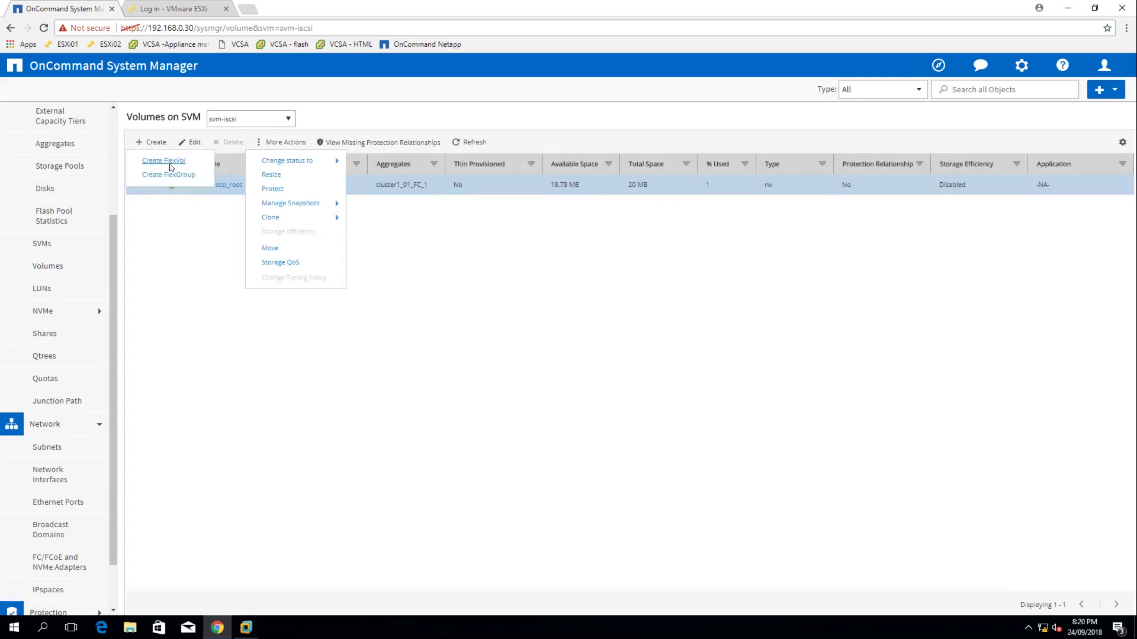
pyautogui.click(170, 168)
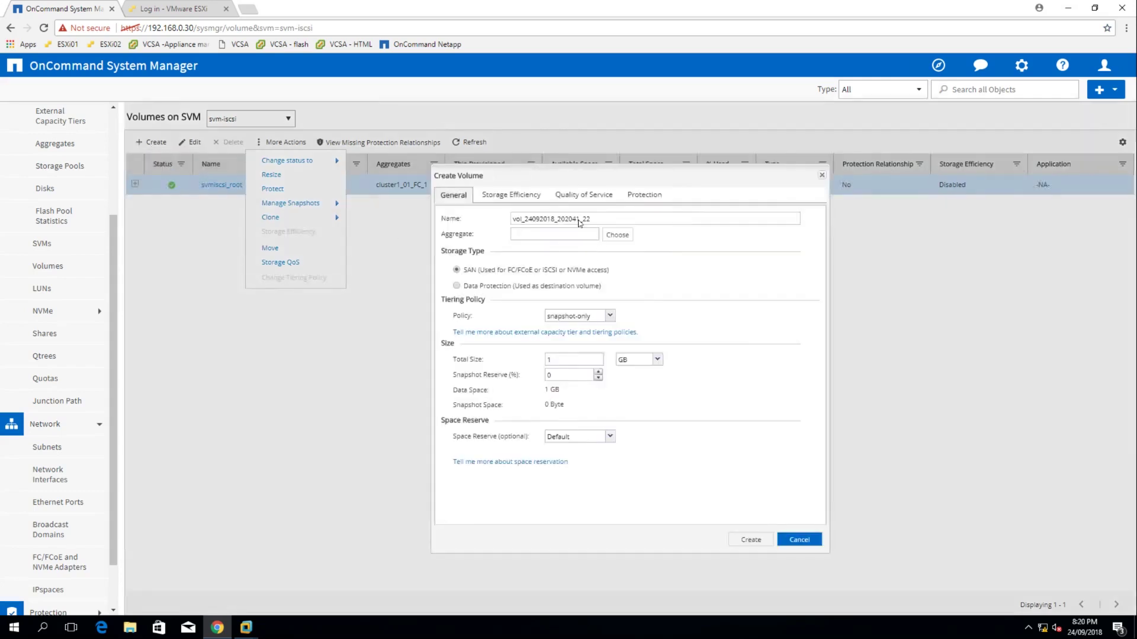
pyautogui.moveTo(597, 219); pyautogui.dragTo(491, 217)
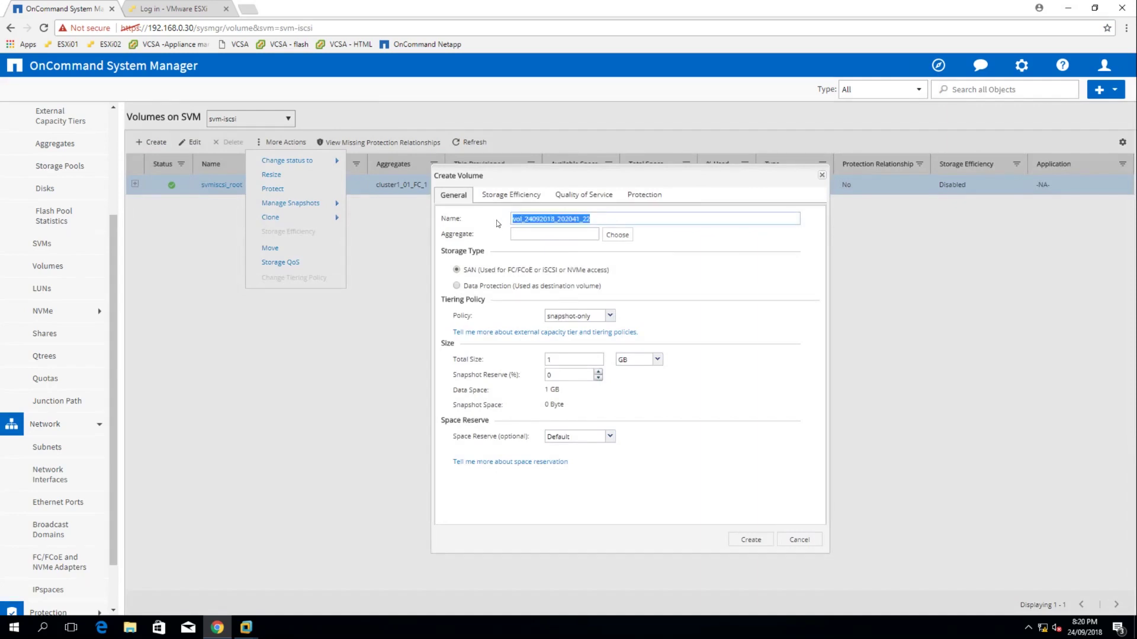
pyautogui.write('vol_iscsi')
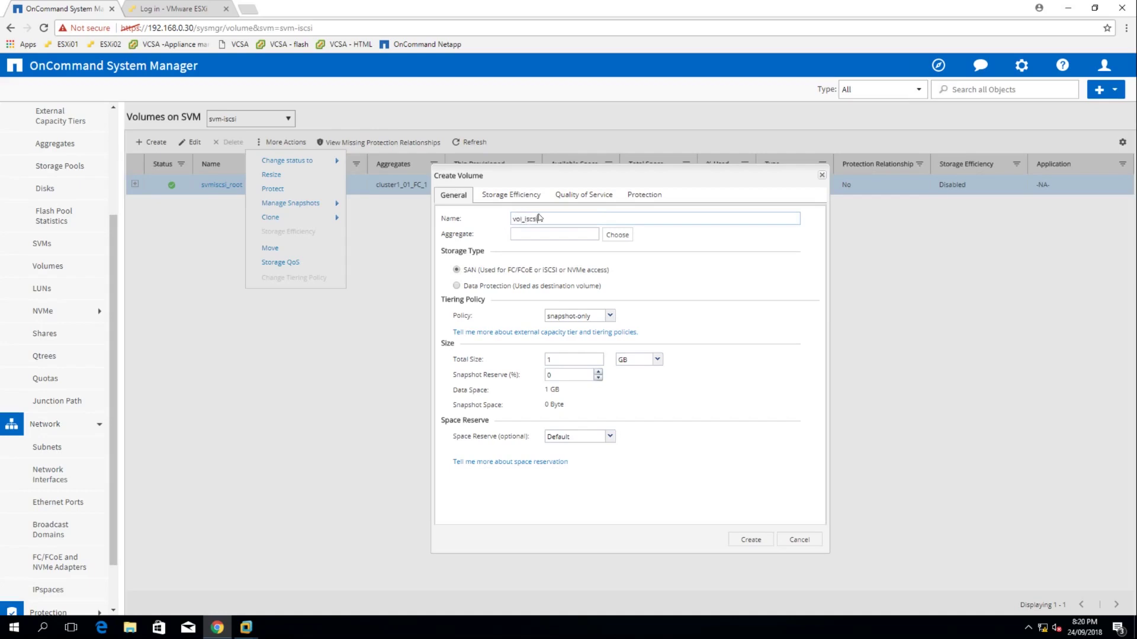
pyautogui.click(627, 237)
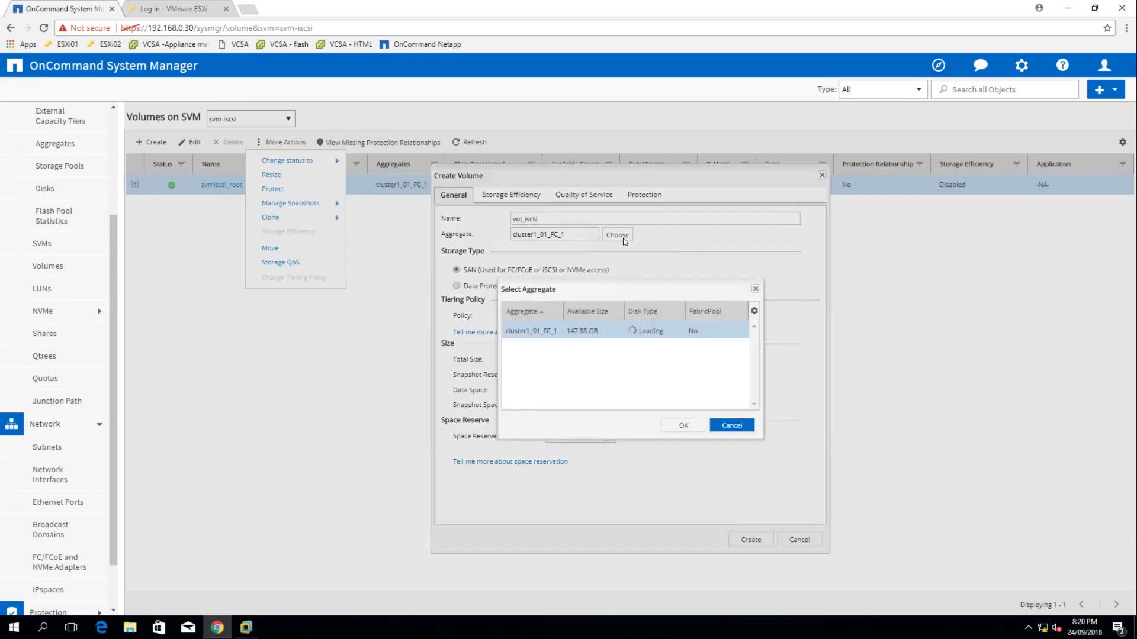
pyautogui.click(678, 423)
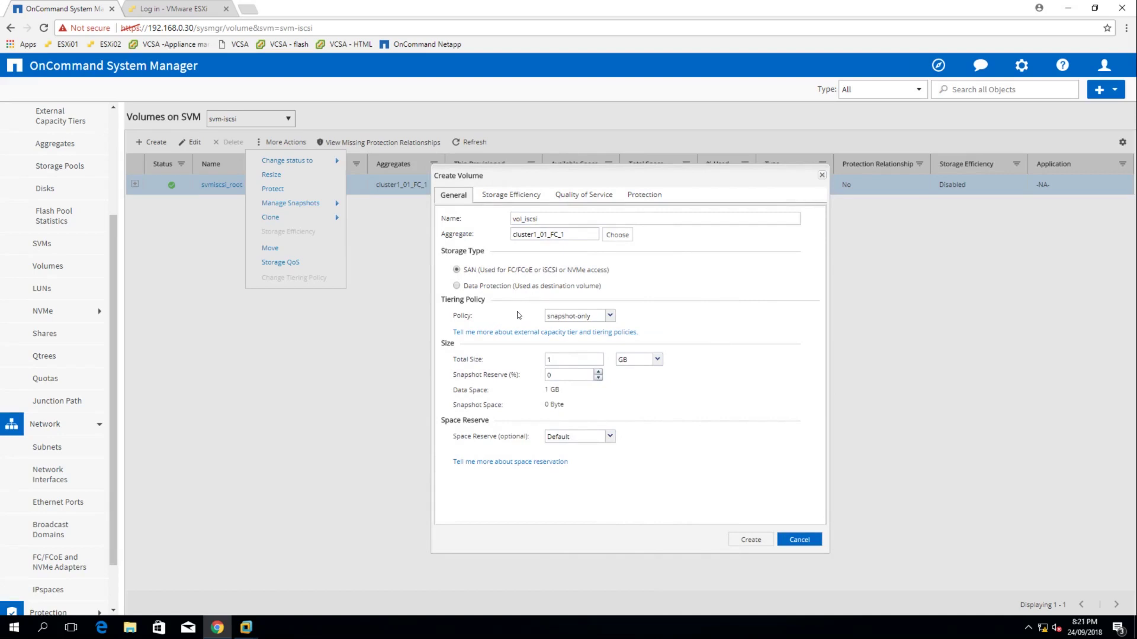
pyautogui.click(561, 361)
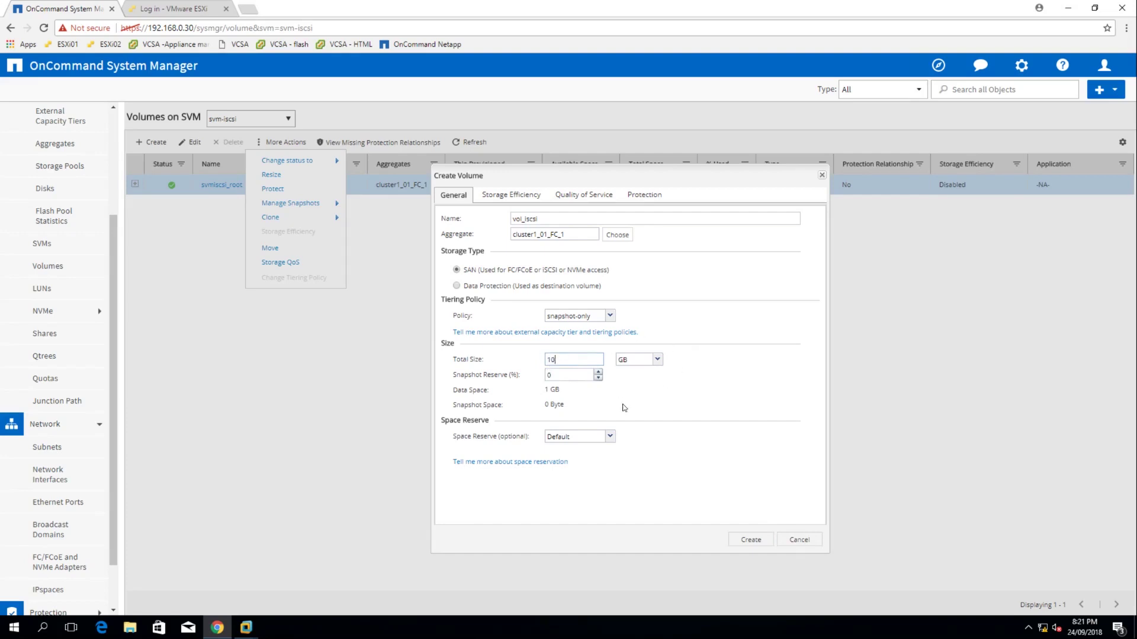
pyautogui.click(749, 541)
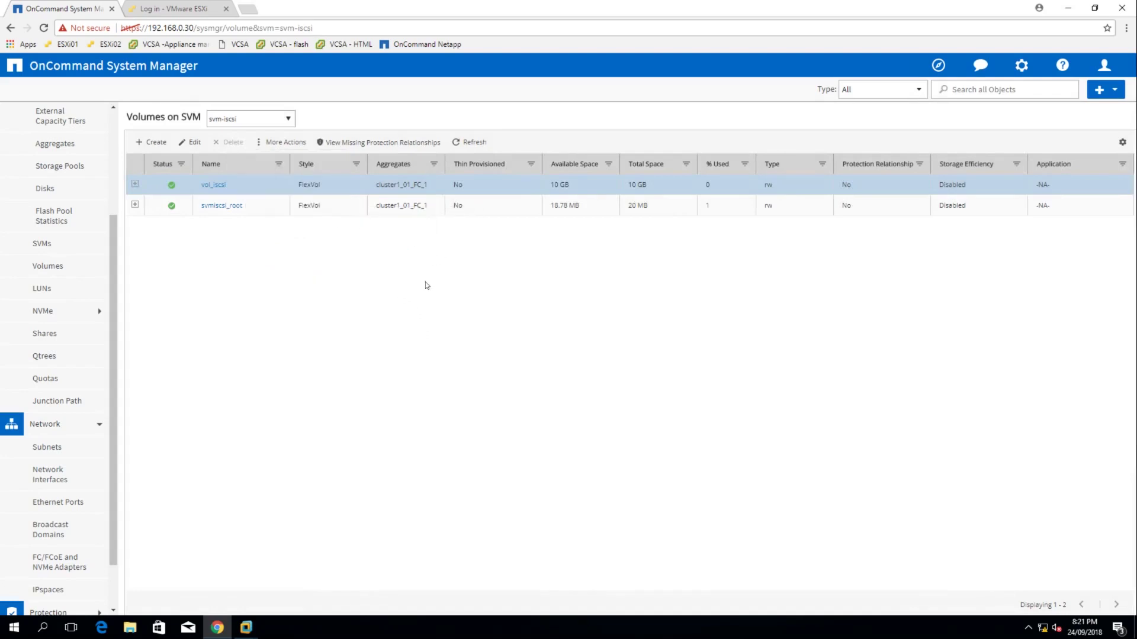
# Select the svmiscsi_root volume and glance at the network diagram slides
pyautogui.click(265, 210)
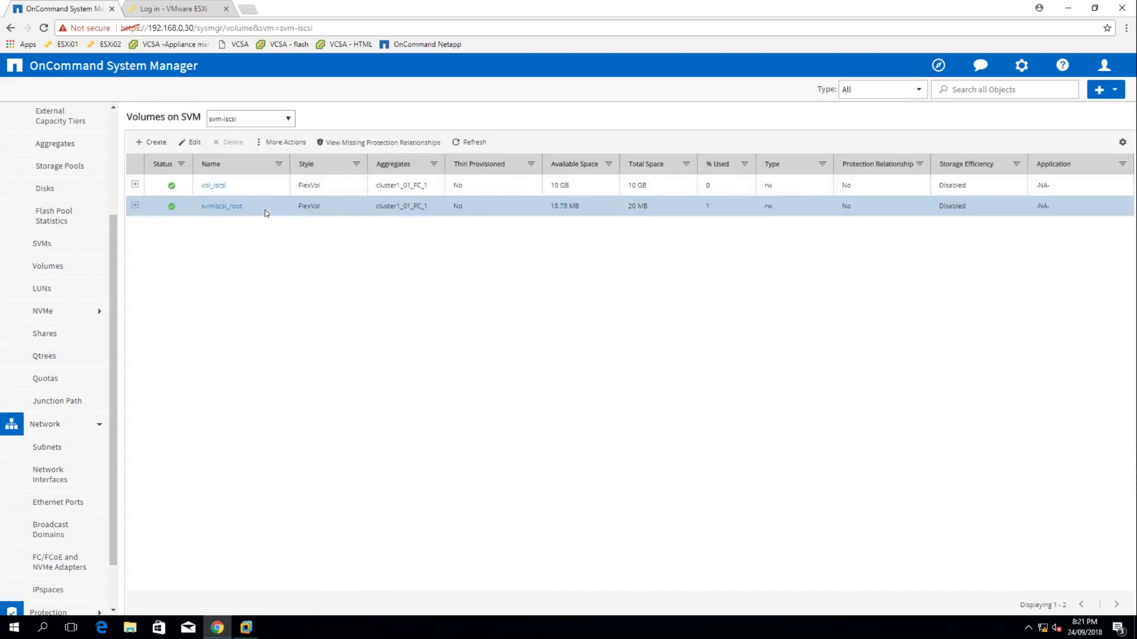
pyautogui.hotkey('alt', 'Tab')
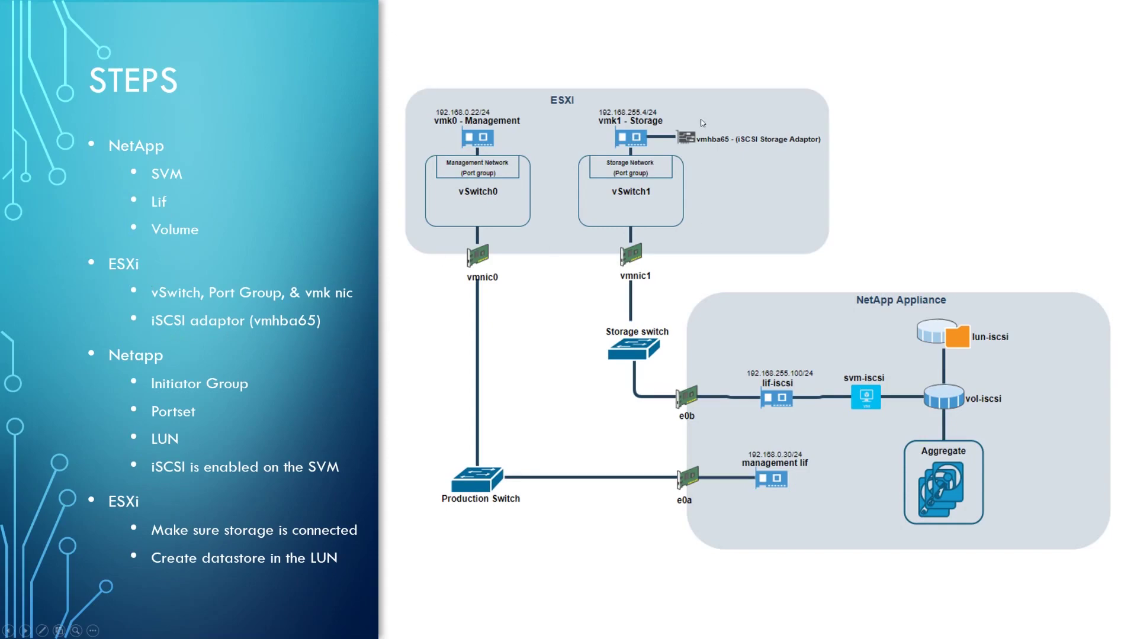
pyautogui.hotkey('alt', 'Tab')
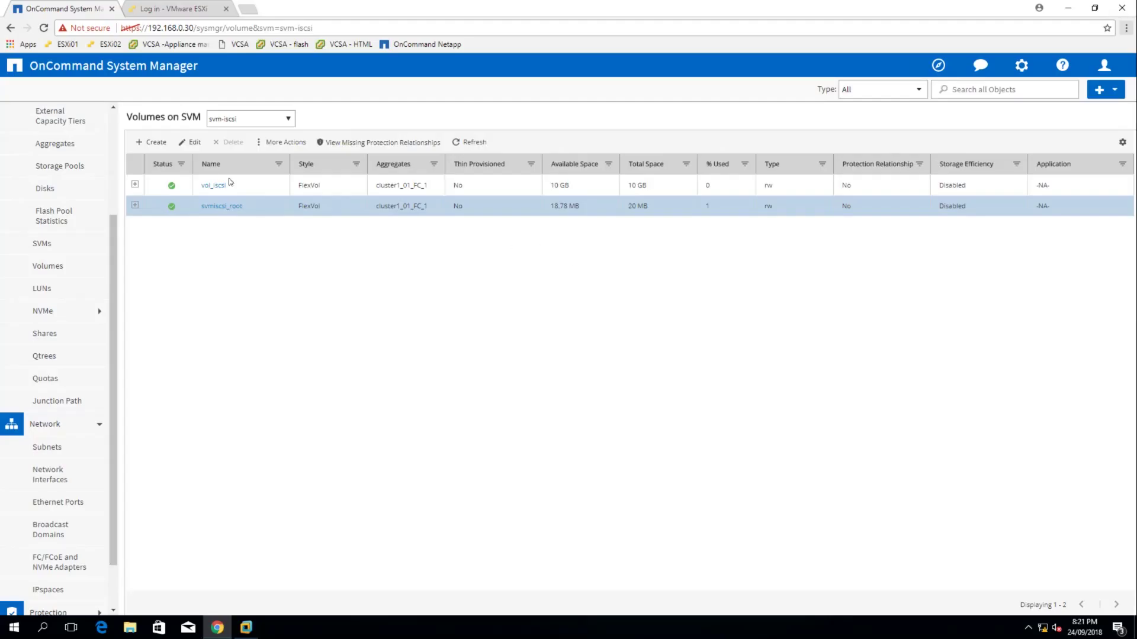
# Log in to the ESXi host as root and start adding a VMkernel NIC
pyautogui.click(173, 9)
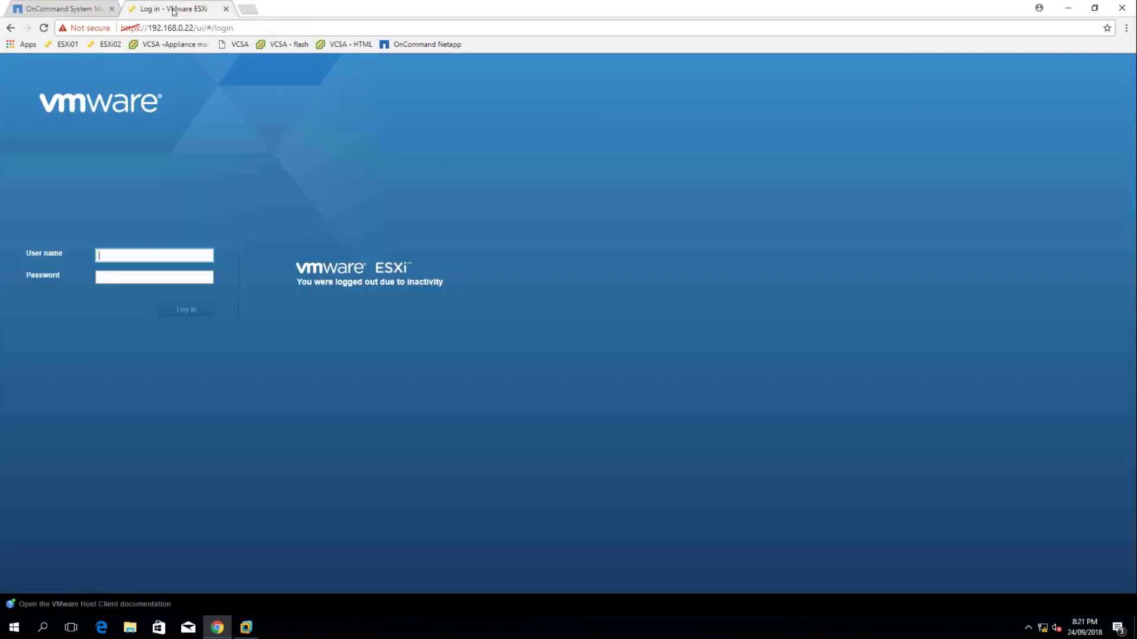
pyautogui.click(136, 261)
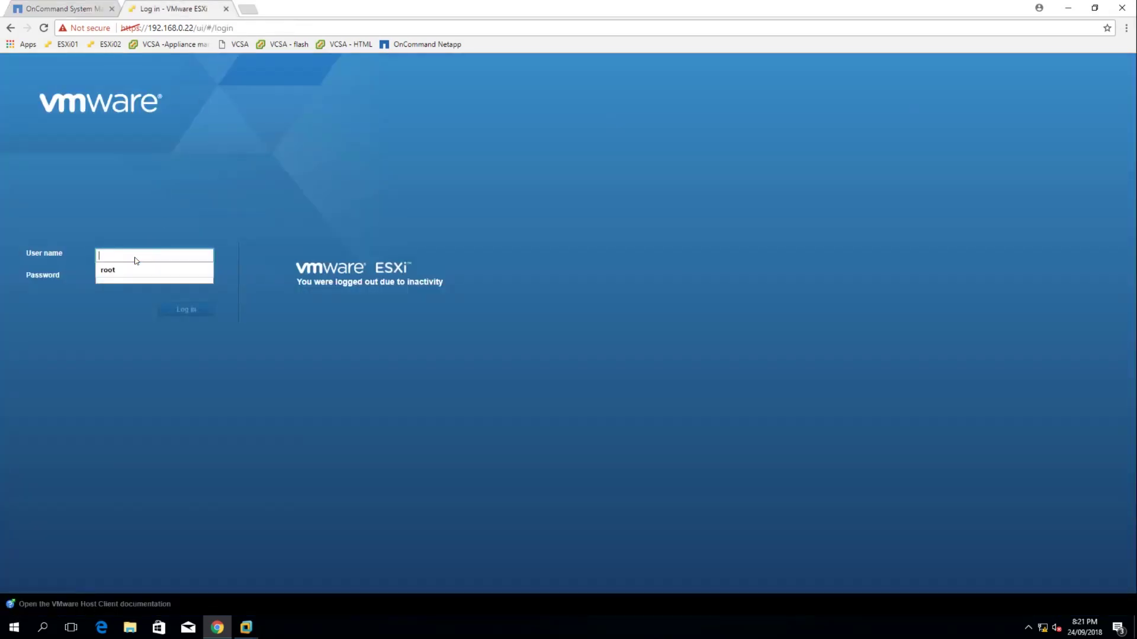
pyautogui.write('root')
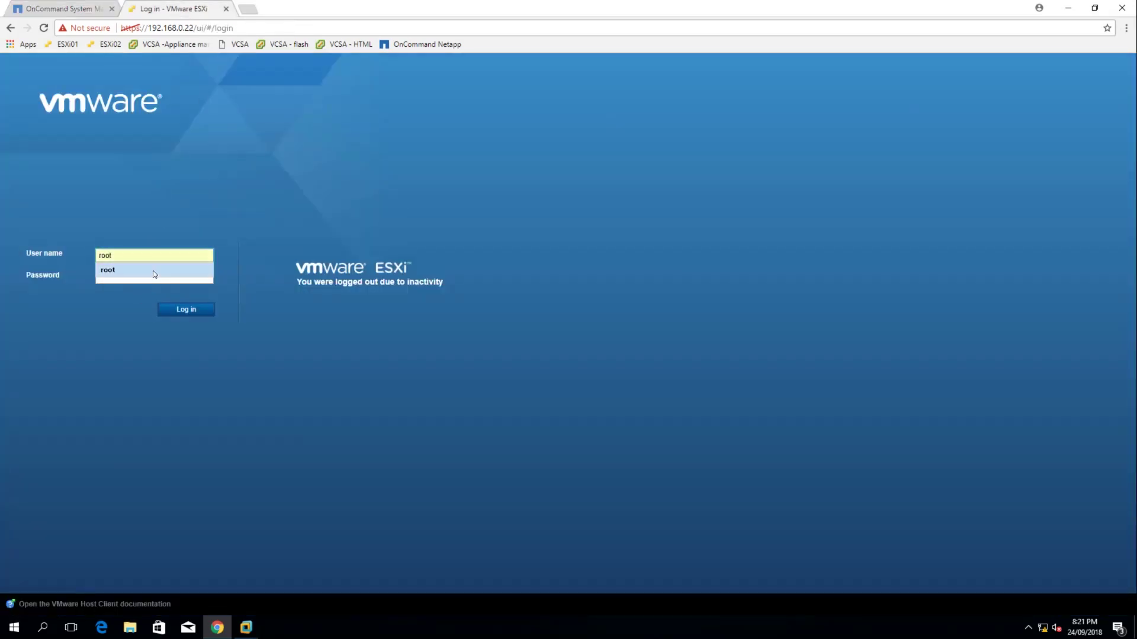
pyautogui.click(153, 271)
pyautogui.click(199, 310)
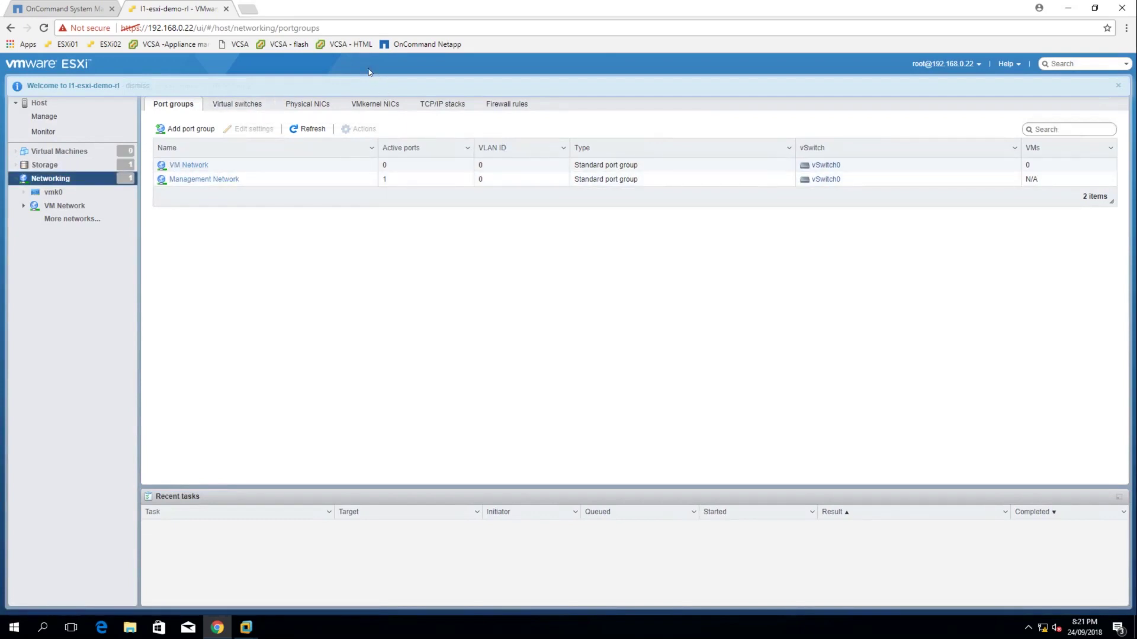
pyautogui.click(374, 105)
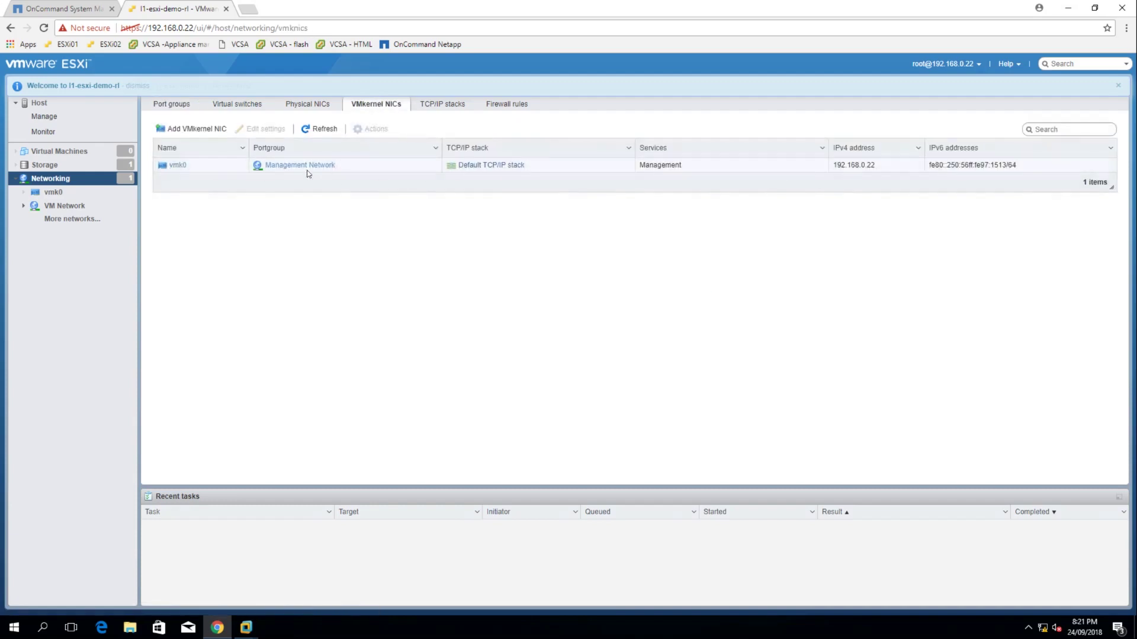
pyautogui.click(191, 129)
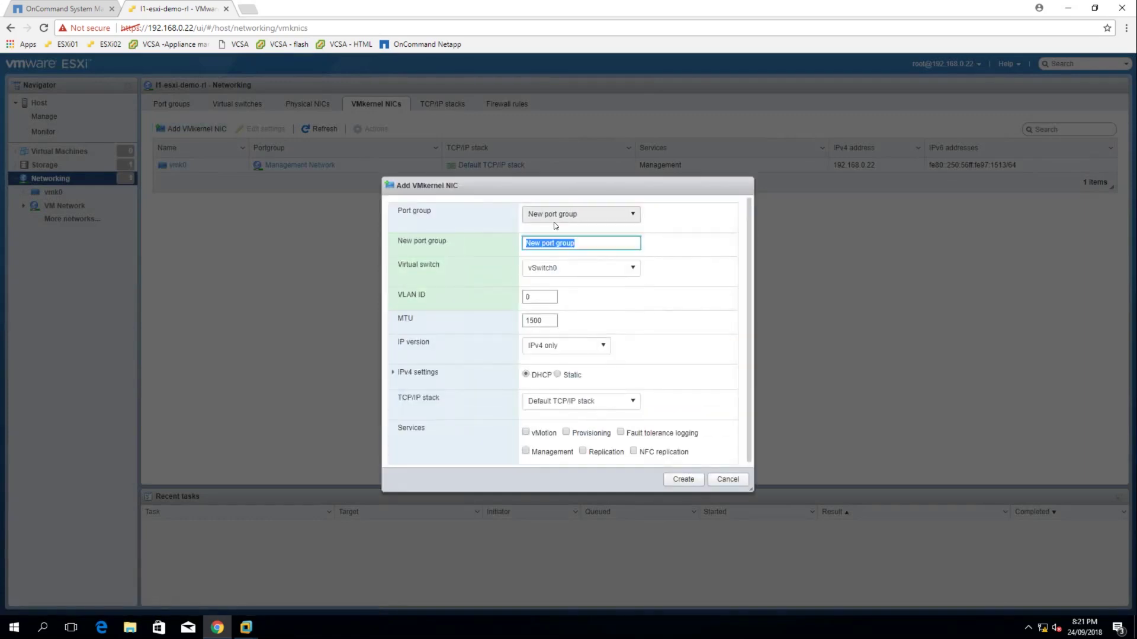
# Try a new port group named 'iSCSI' on vSwitch0, then cancel the VMkernel NIC form
pyautogui.click(560, 218)
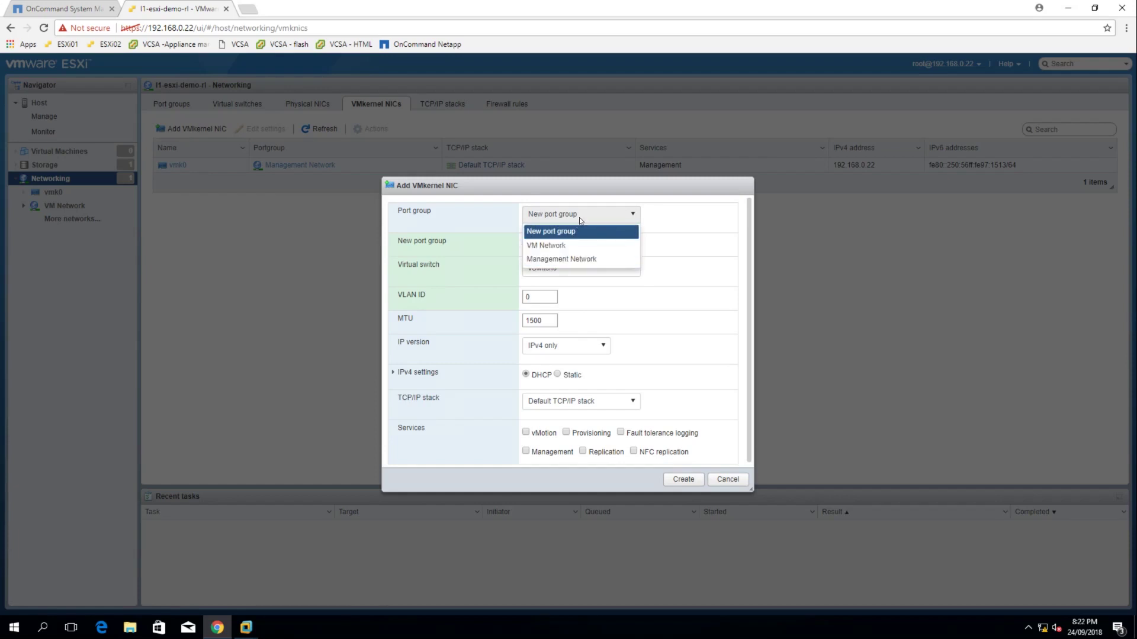
pyautogui.click(579, 218)
pyautogui.click(548, 245)
pyautogui.moveTo(575, 243); pyautogui.dragTo(512, 251)
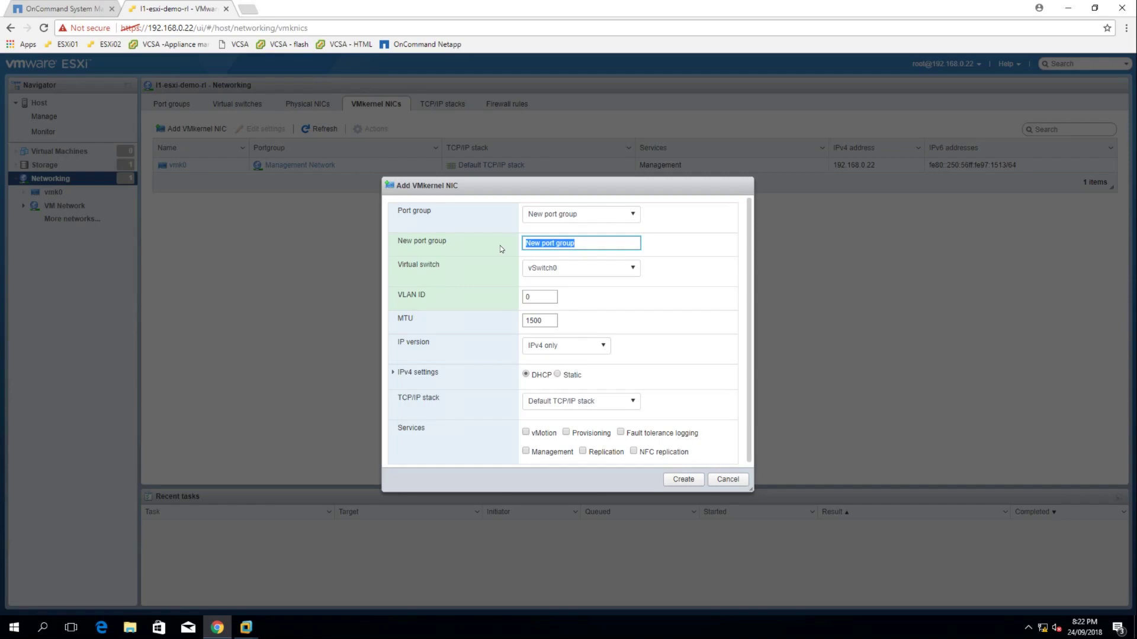
pyautogui.write('iSCSI')
pyautogui.hotkey('alt', 'Tab')
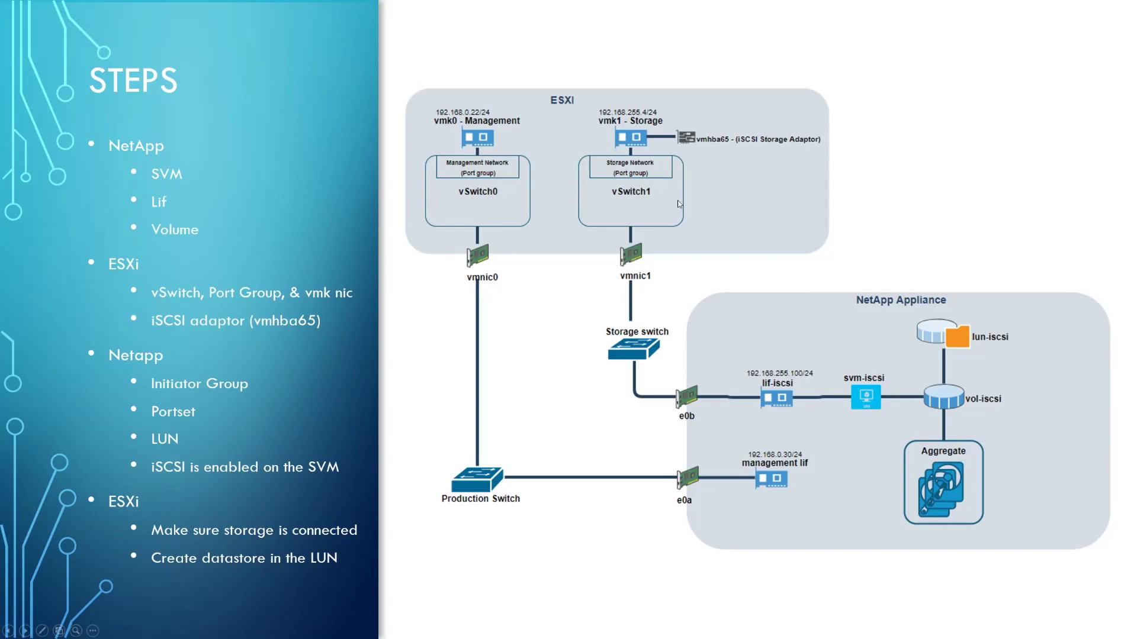
pyautogui.hotkey('alt', 'Tab')
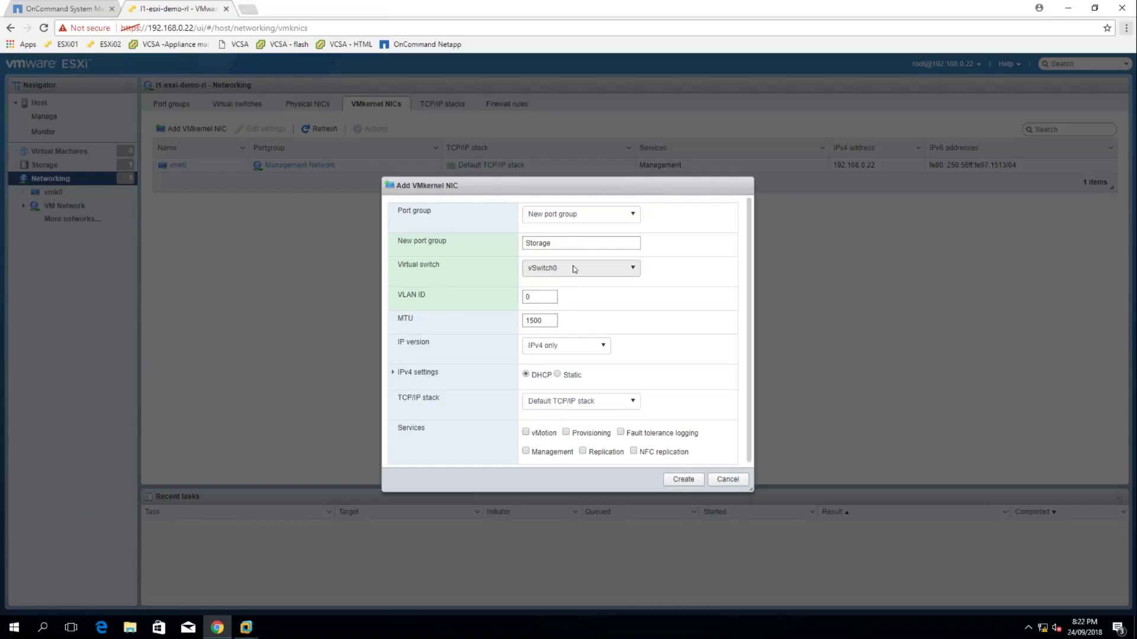
pyautogui.click(573, 269)
pyautogui.click(573, 269)
pyautogui.click(740, 477)
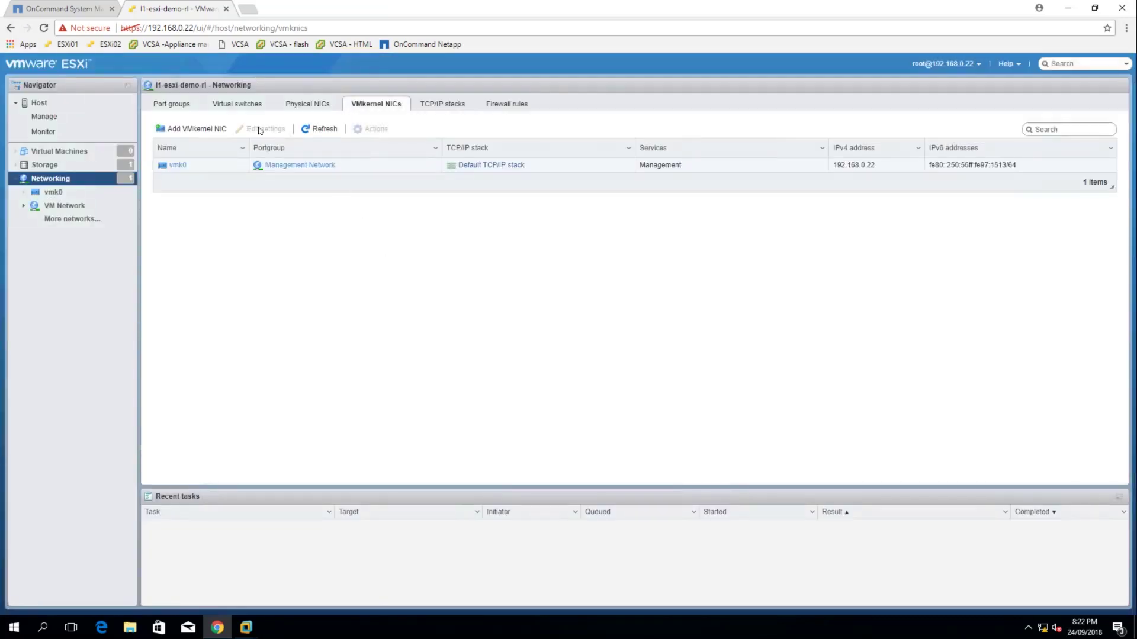
# Add standard virtual switch vSwitch1 with vmnic1 as its uplink
pyautogui.click(234, 104)
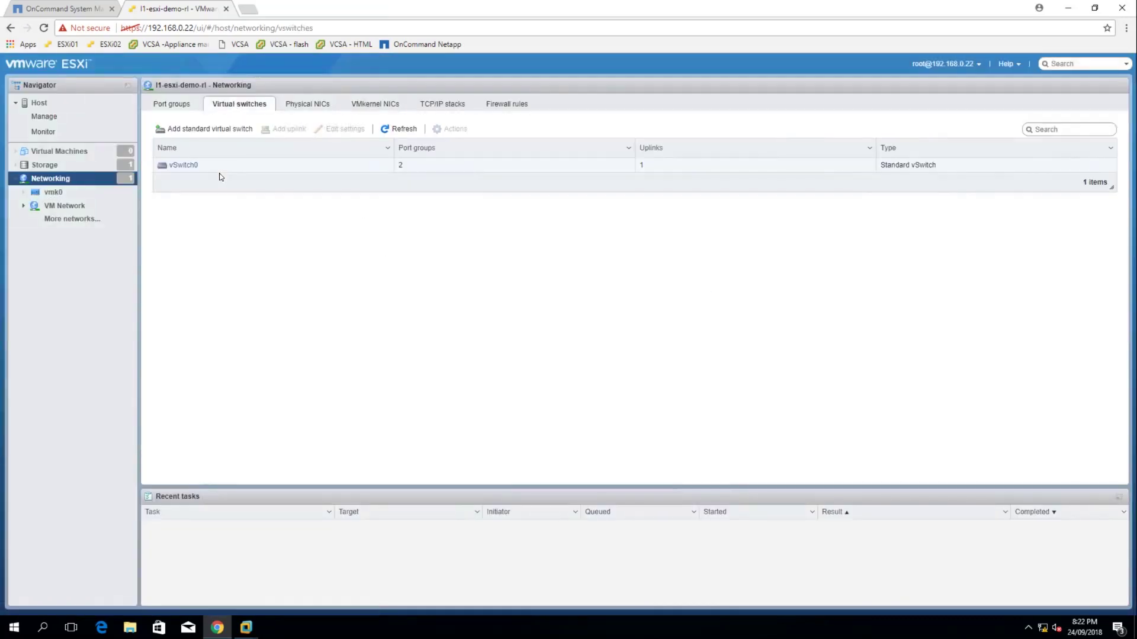
pyautogui.click(213, 130)
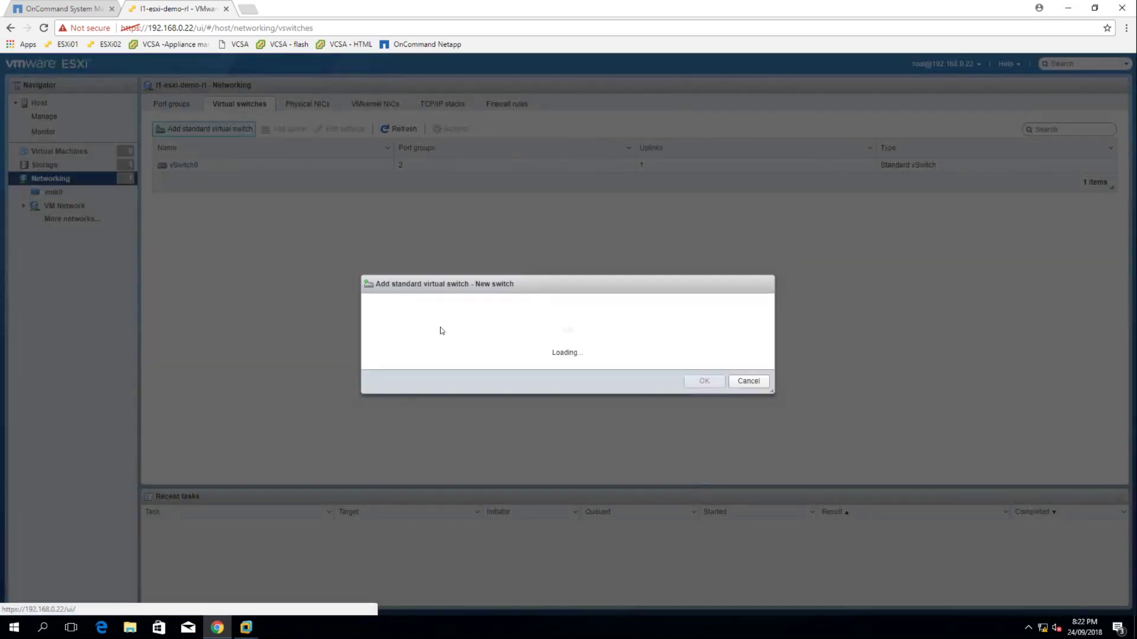
pyautogui.click(547, 294)
pyautogui.click(546, 295)
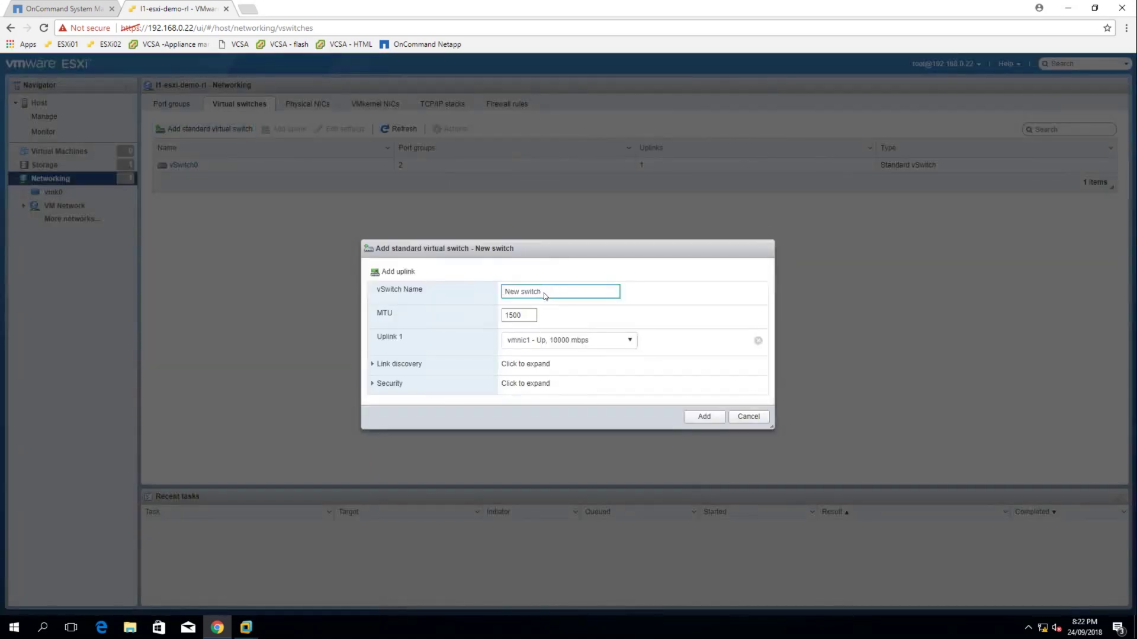
pyautogui.moveTo(546, 295); pyautogui.dragTo(452, 296)
pyautogui.write('vSwitch1')
pyautogui.click(571, 342)
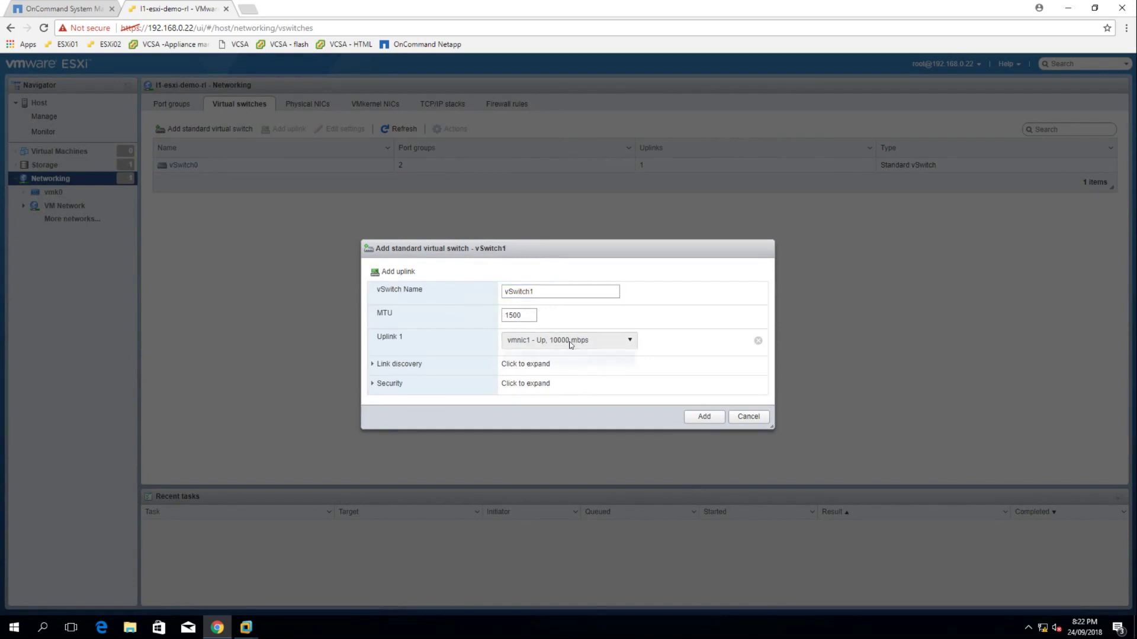
pyautogui.click(540, 358)
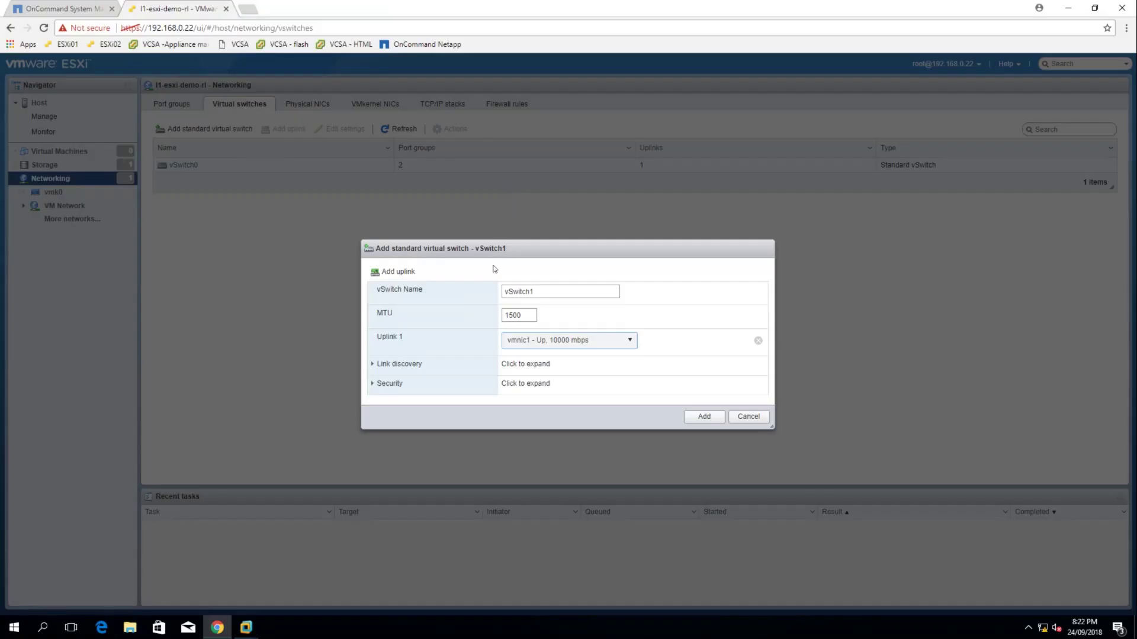
pyautogui.click(699, 415)
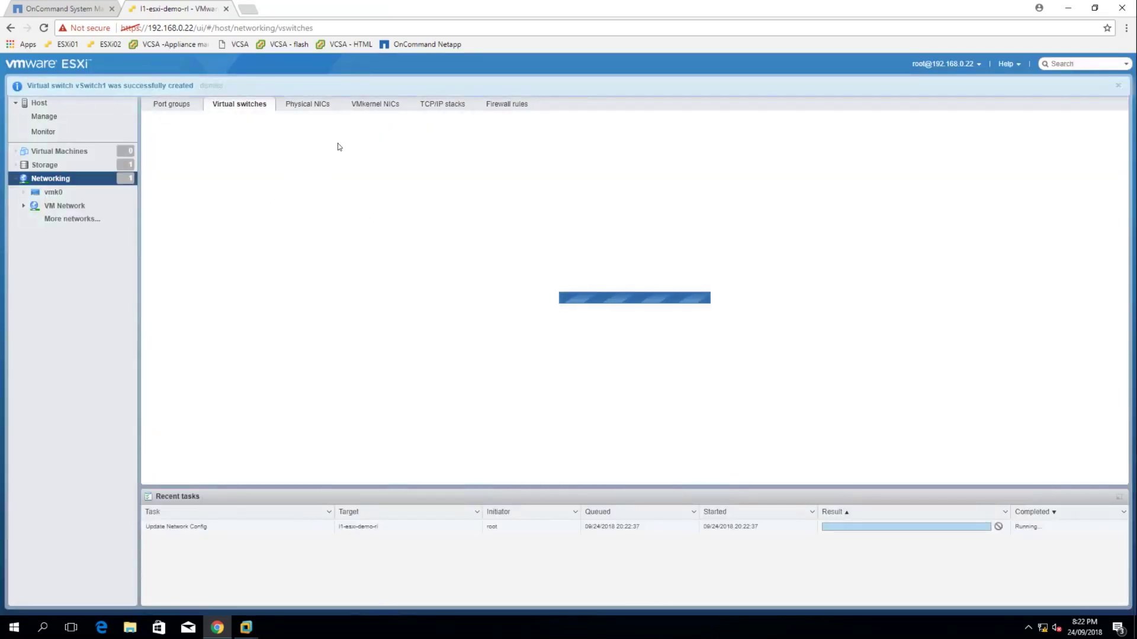
pyautogui.click(370, 107)
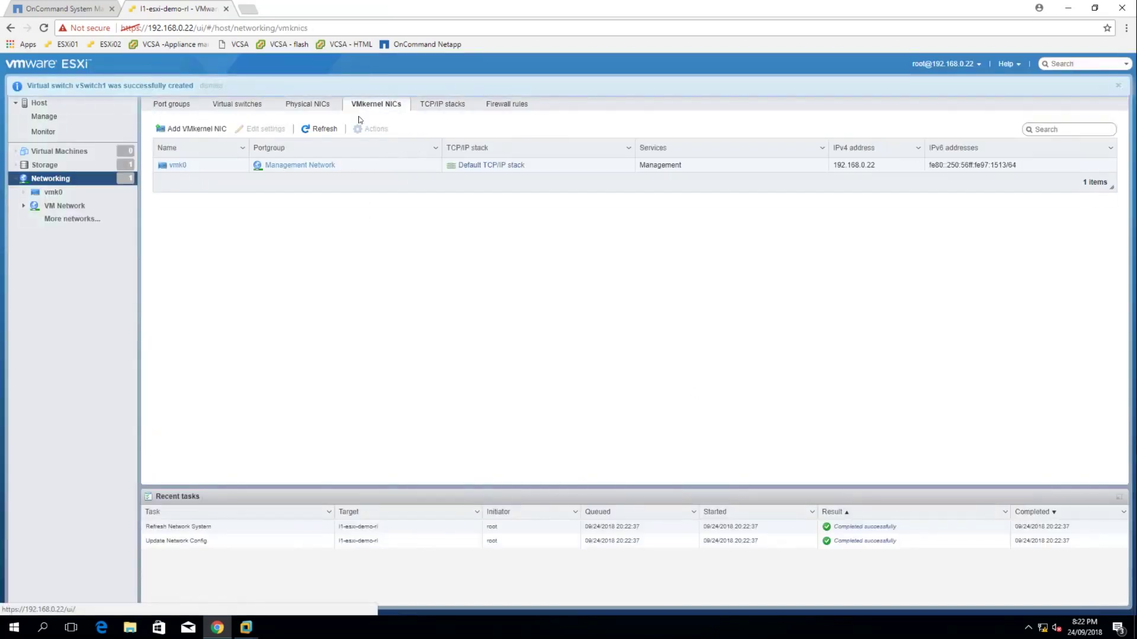
# Add a VMkernel NIC on a new port group named Storage attached to vSwitch1
pyautogui.click(193, 129)
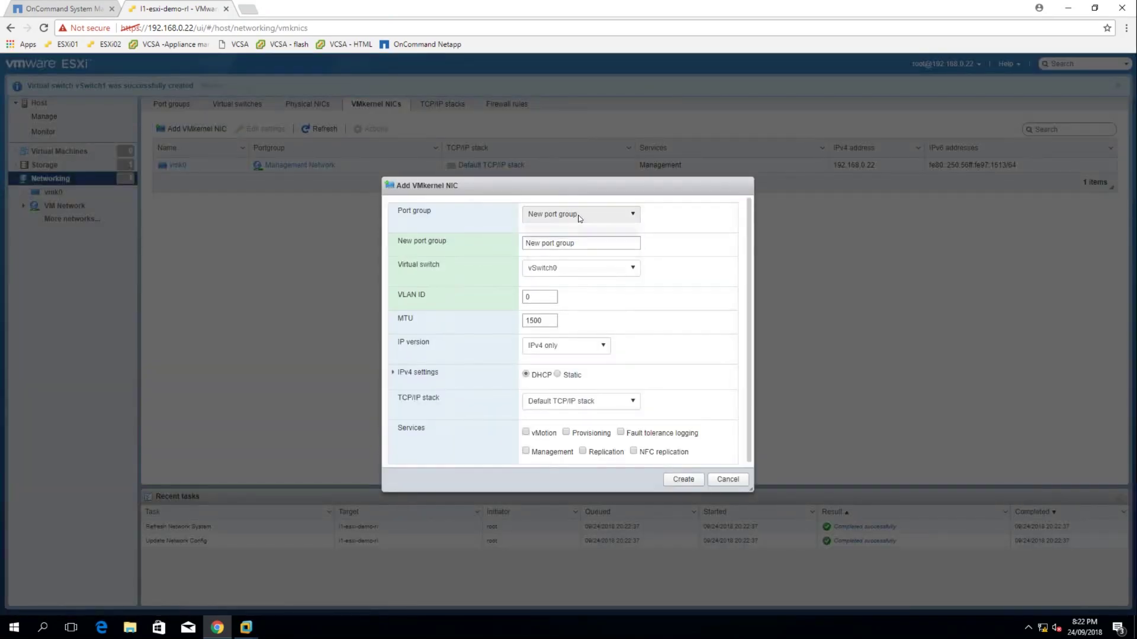
pyautogui.click(580, 217)
pyautogui.click(579, 228)
pyautogui.moveTo(581, 244); pyautogui.dragTo(468, 240)
pyautogui.write('Storage')
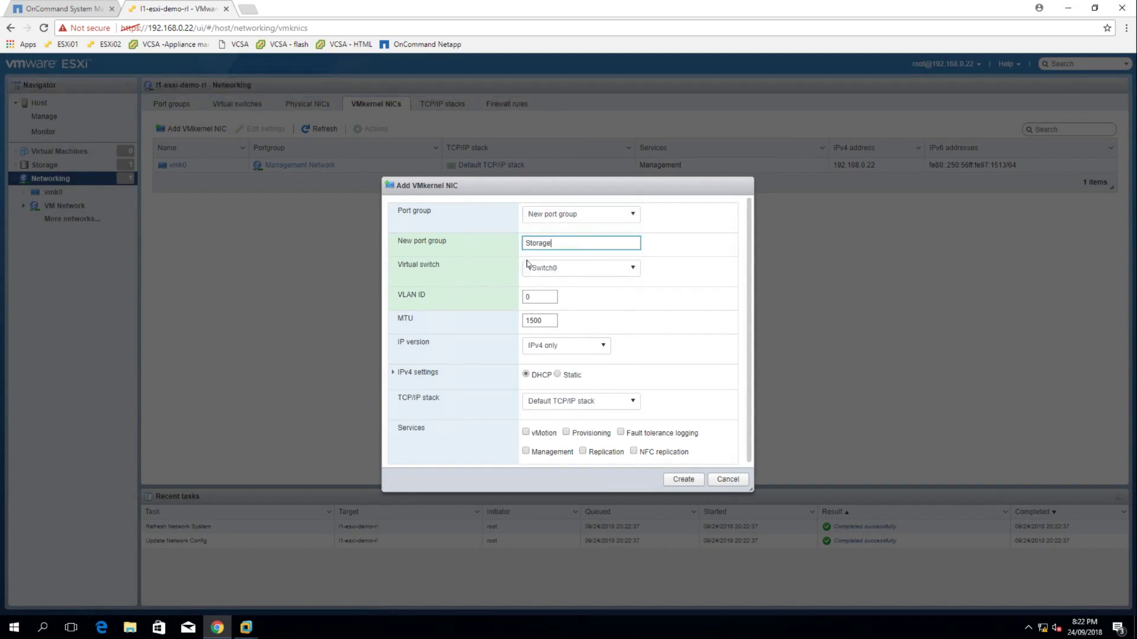
pyautogui.click(584, 272)
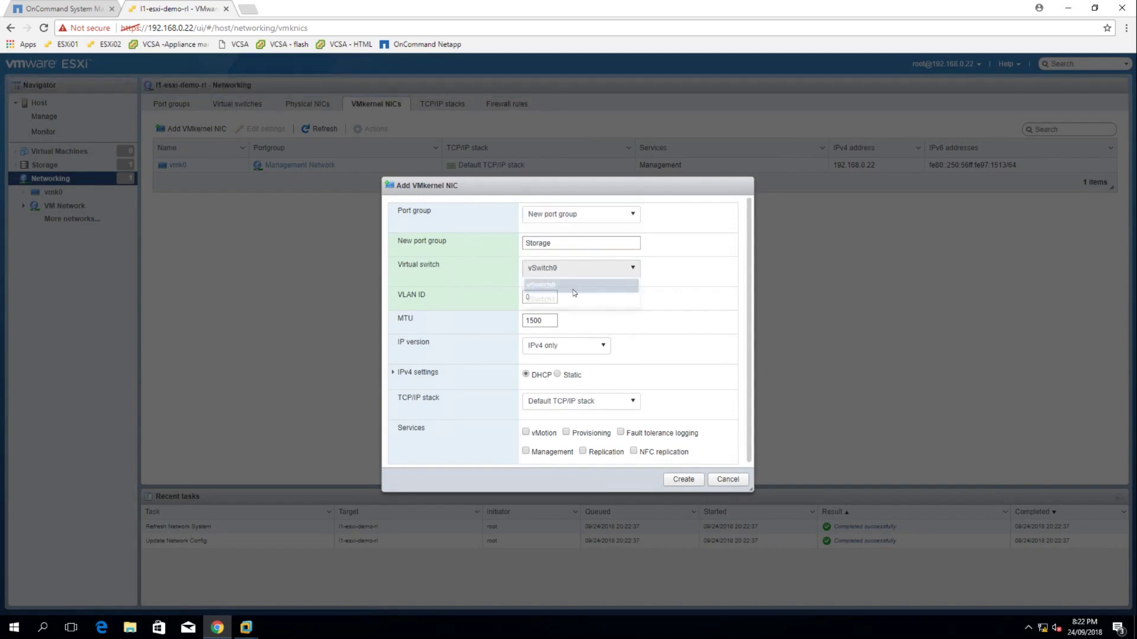
pyautogui.click(564, 301)
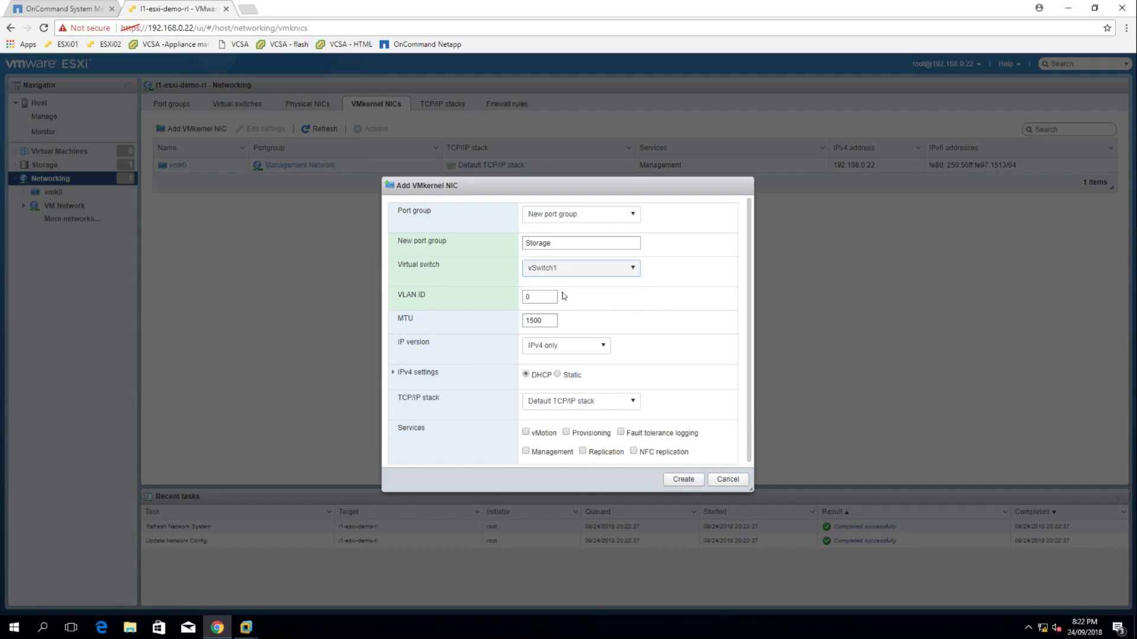
# Give the NIC static IPv4 192.168.255.101 with mask 255.255.255.0 and create vmk1
pyautogui.click(562, 376)
pyautogui.scroll(-1, 435, 405)
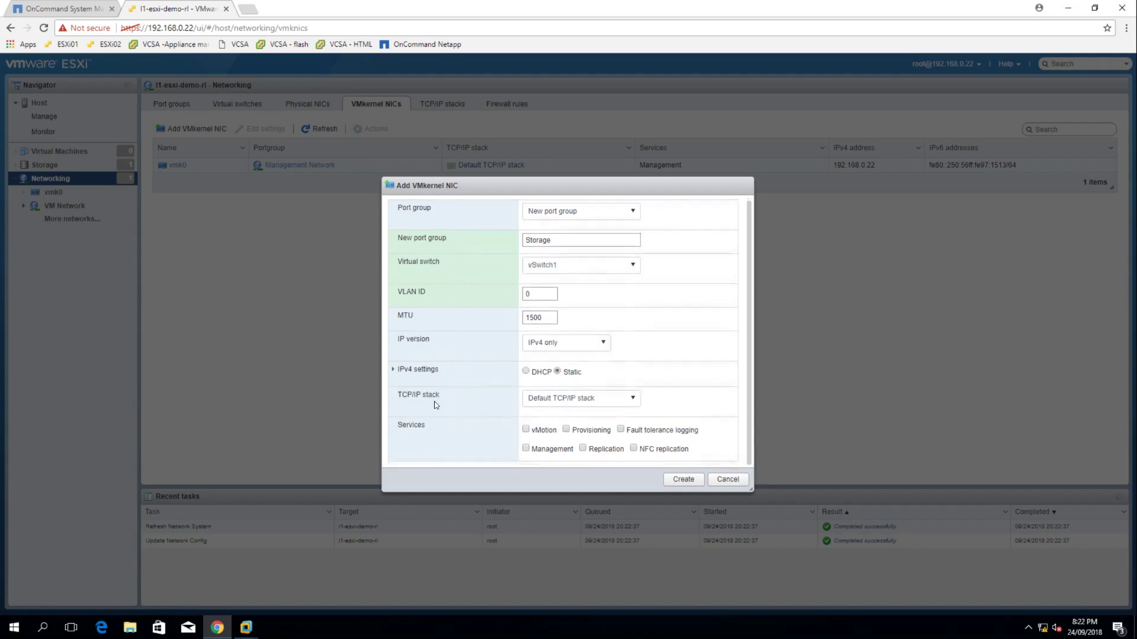
pyautogui.click(392, 371)
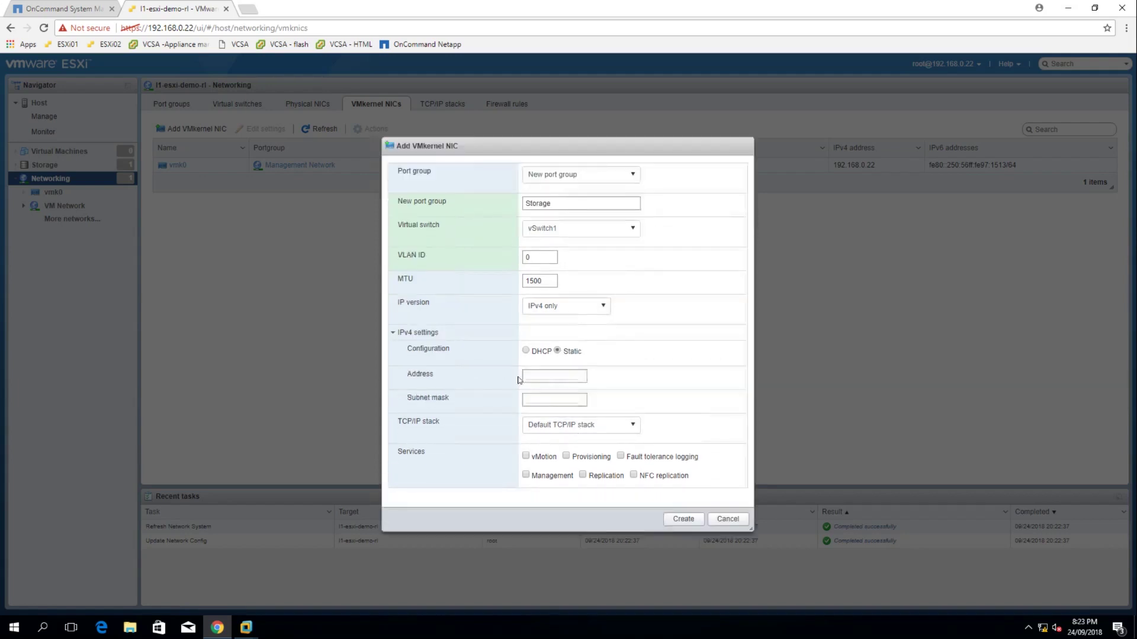
pyautogui.click(534, 382)
pyautogui.write('192.168.255.101')
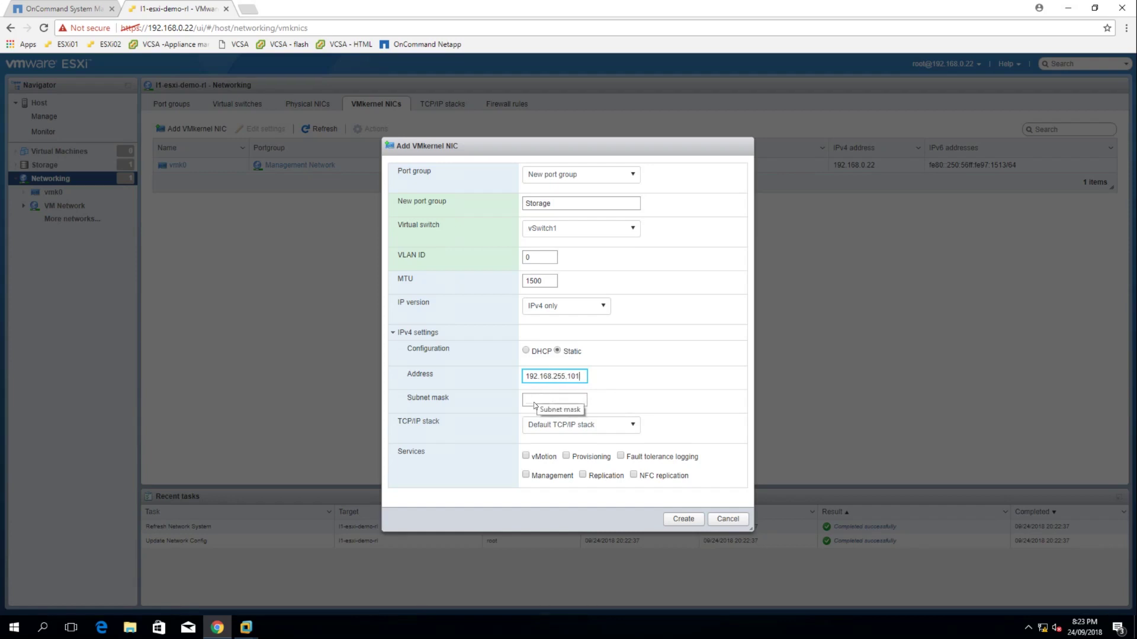
pyautogui.click(549, 405)
pyautogui.write('255.255.255.0')
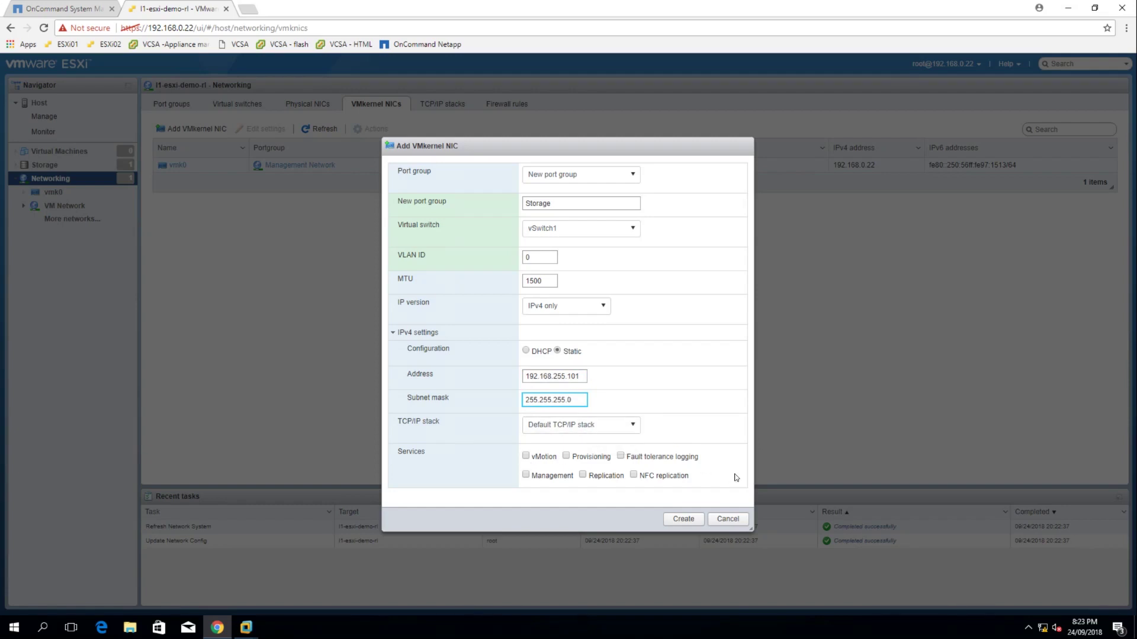
pyautogui.click(683, 518)
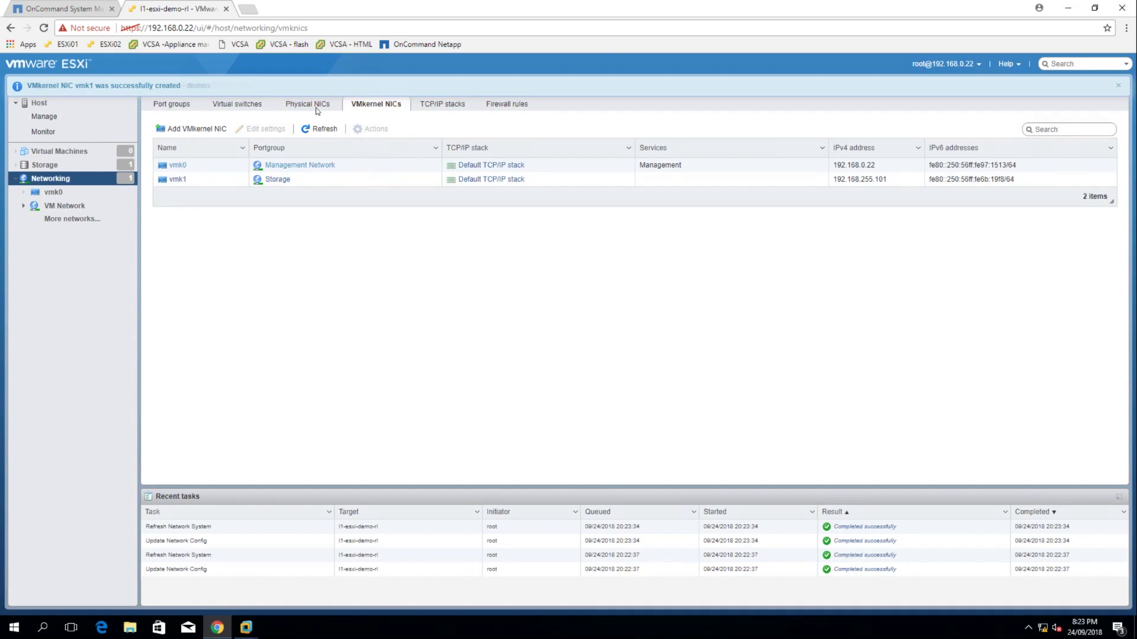
# Review the virtual switches, VMkernel NICs and port groups lists to confirm Storage on vSwitch1
pyautogui.click(243, 108)
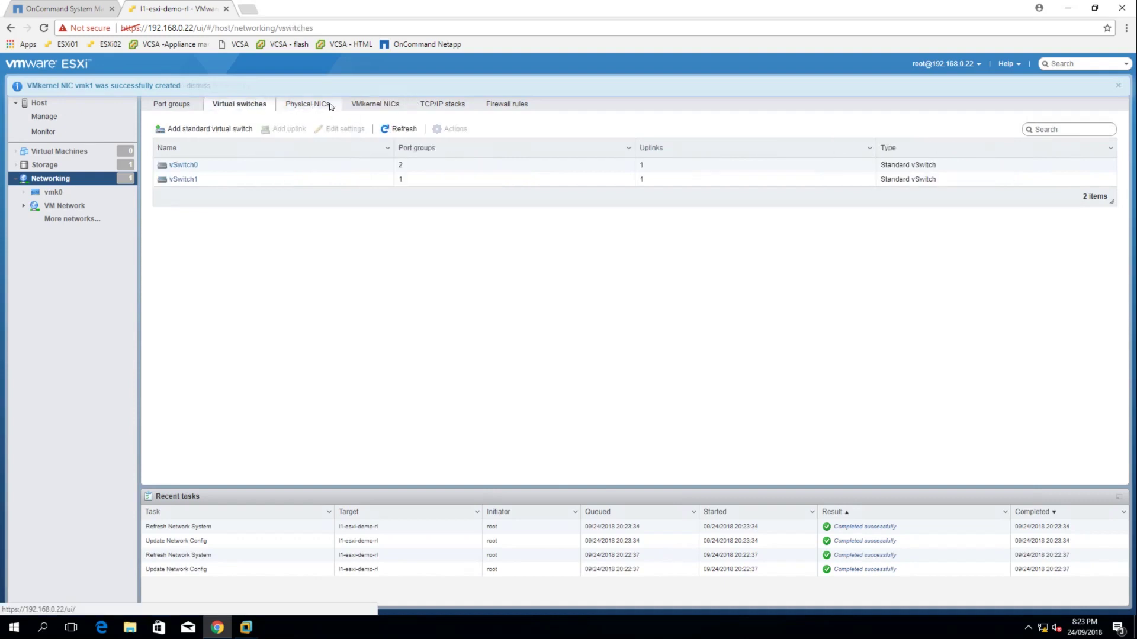
pyautogui.click(376, 106)
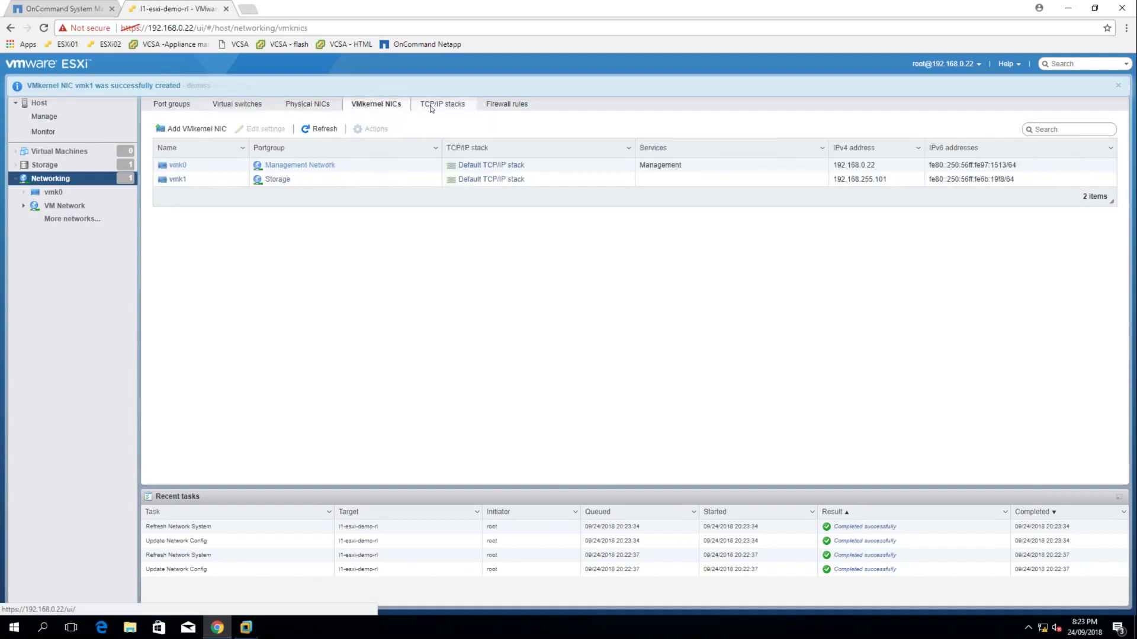
pyautogui.click(174, 109)
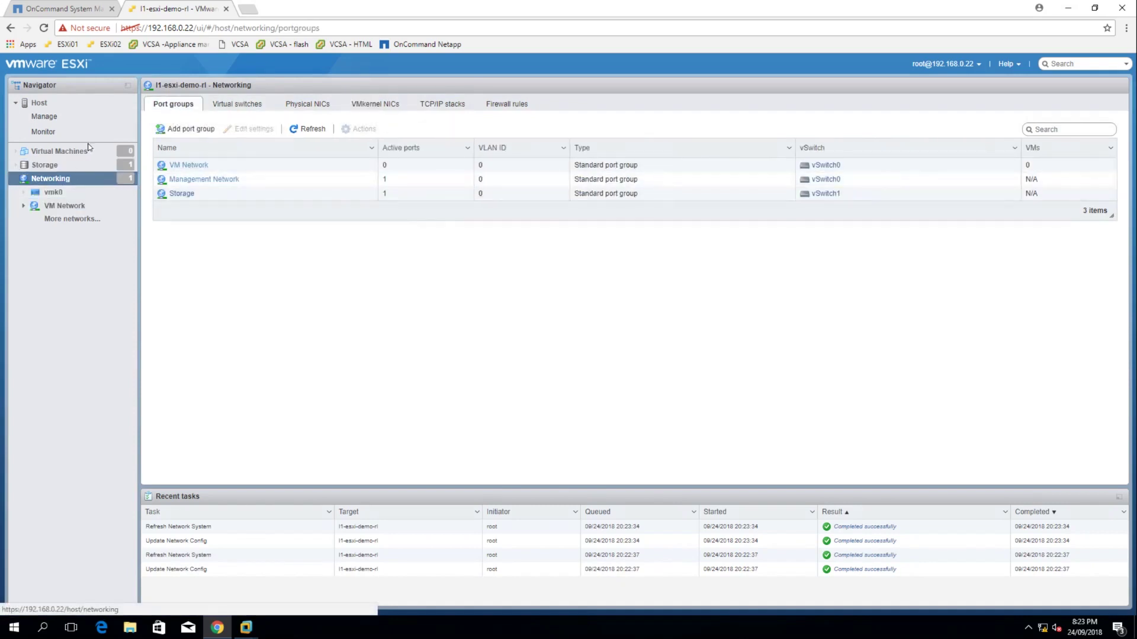
# Enable software iSCSI from the Storage actions and select the adapter's initiator name to copy
pyautogui.rightClick(45, 164)
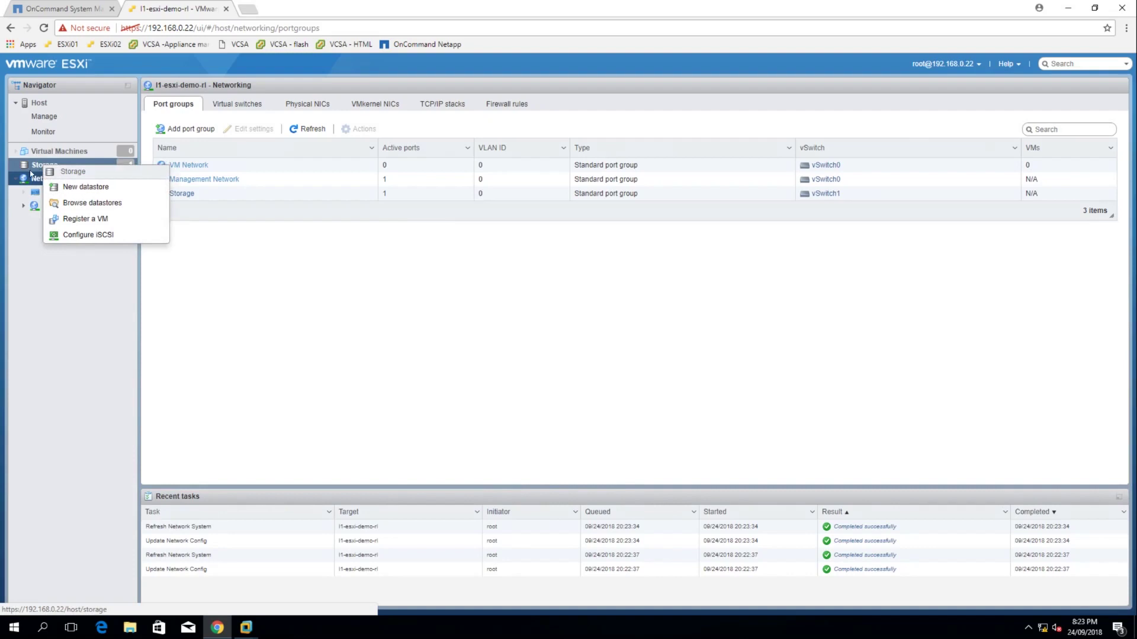
pyautogui.click(102, 234)
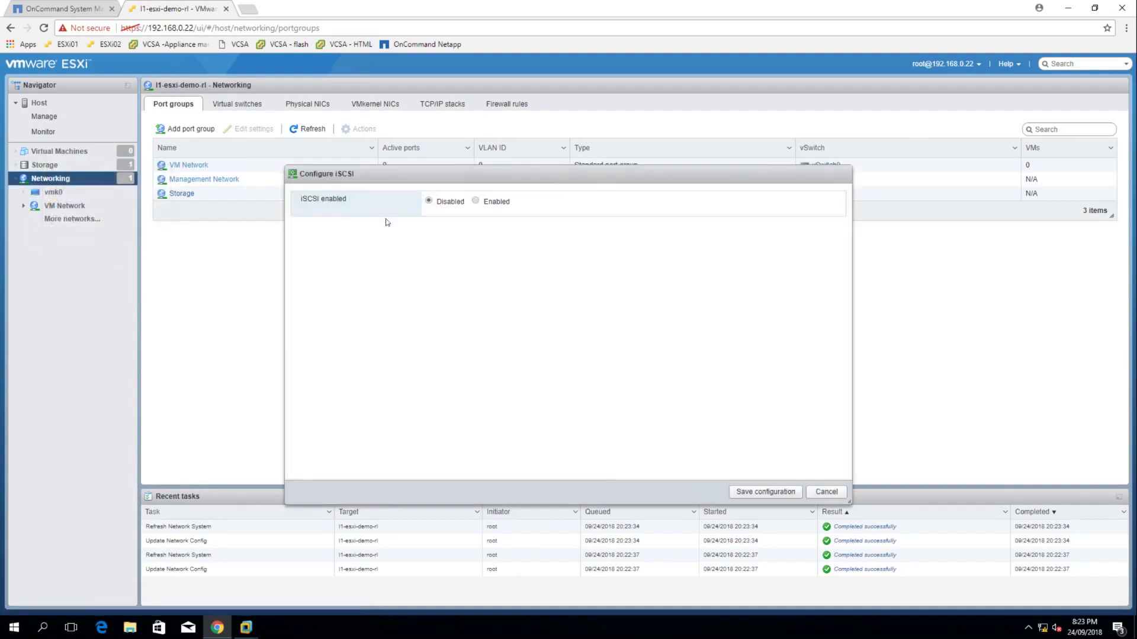
pyautogui.click(476, 201)
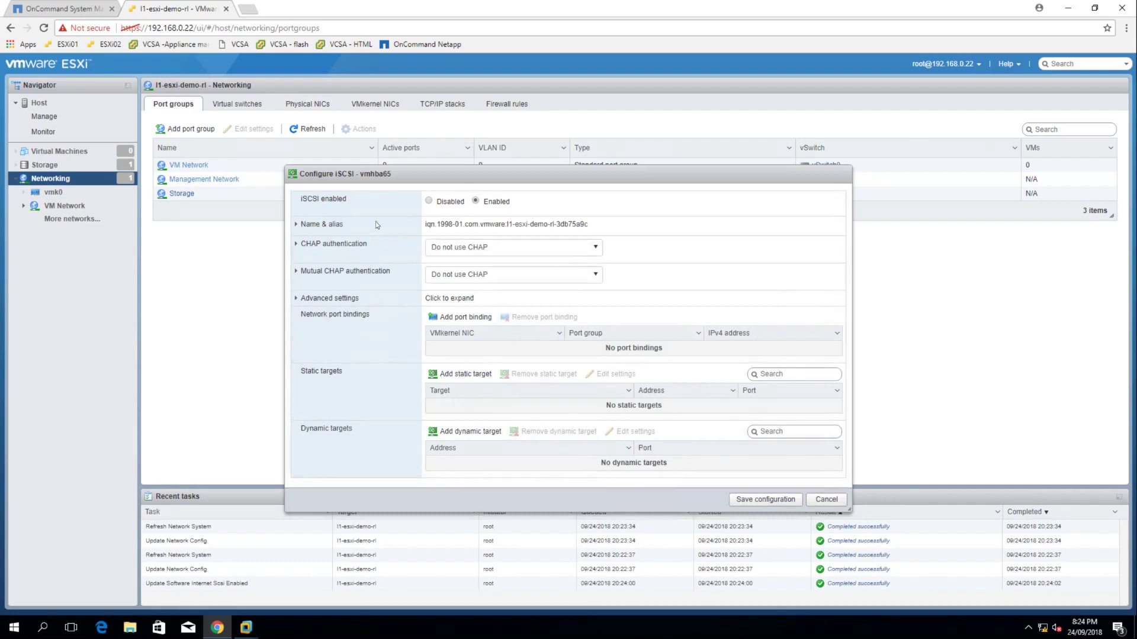
pyautogui.moveTo(428, 225)
pyautogui.mouseDown()
pyautogui.moveTo(592, 228)
pyautogui.moveTo(407, 225)
pyautogui.mouseUp()
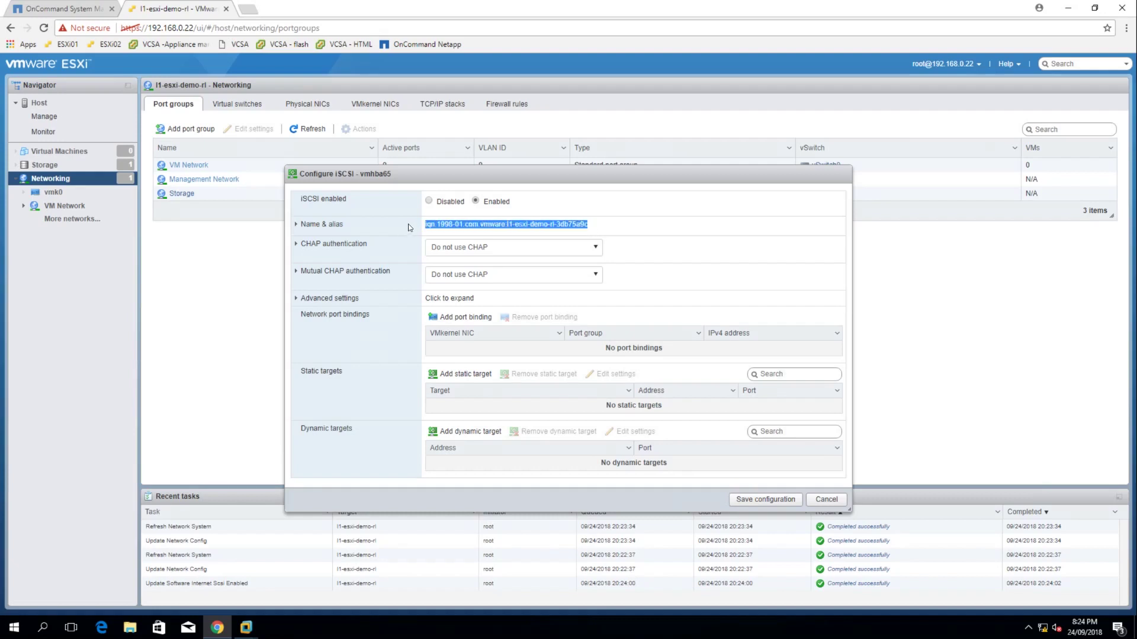
pyautogui.click(625, 213)
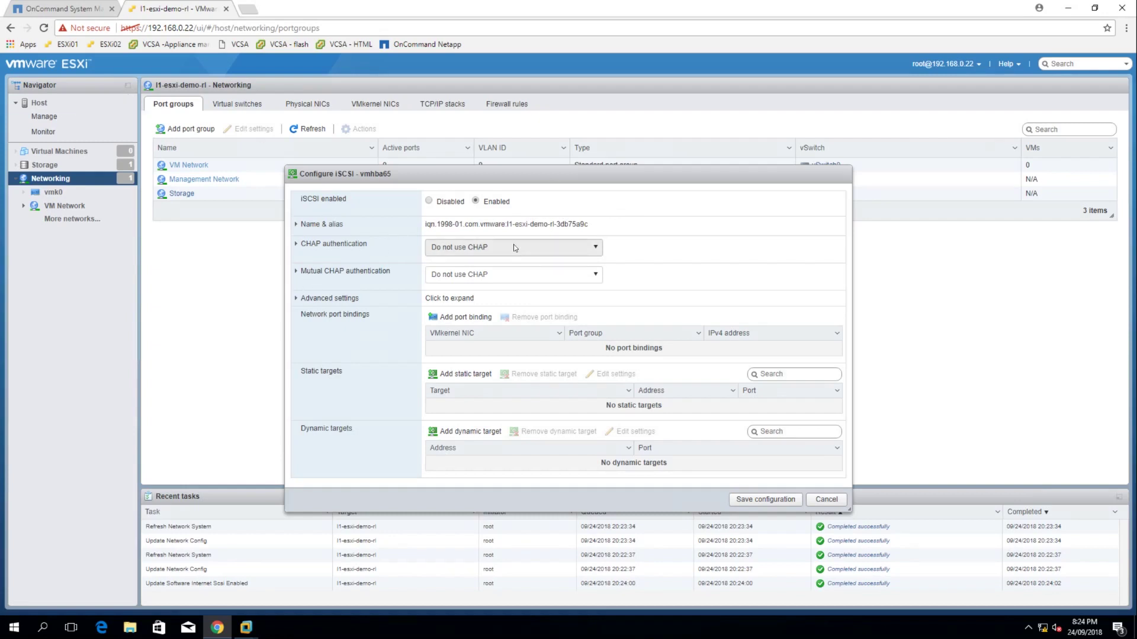
# Bind vmk1 (Storage) to the iSCSI adapter and add dynamic target 192.168.255.100 on port 3260
pyautogui.click(463, 317)
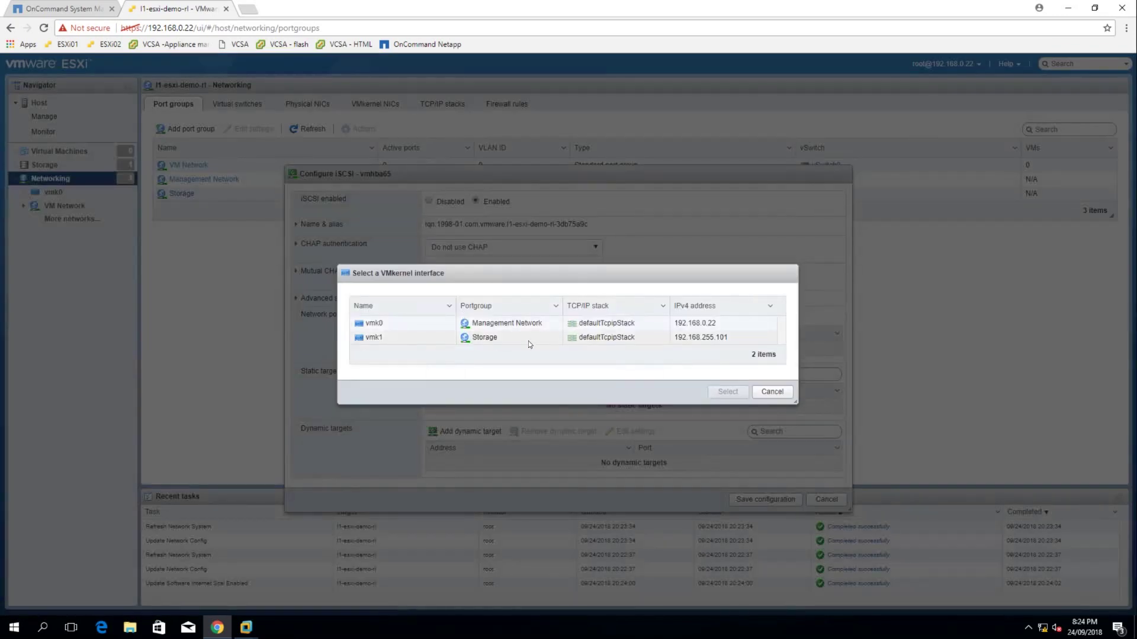
pyautogui.click(527, 340)
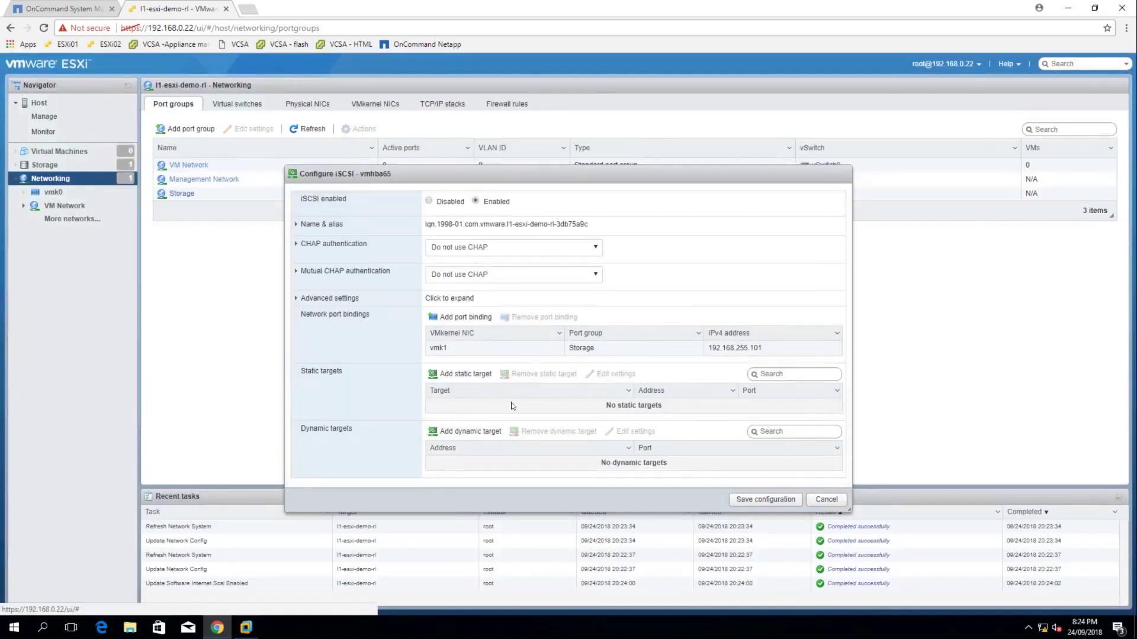
pyautogui.click(468, 433)
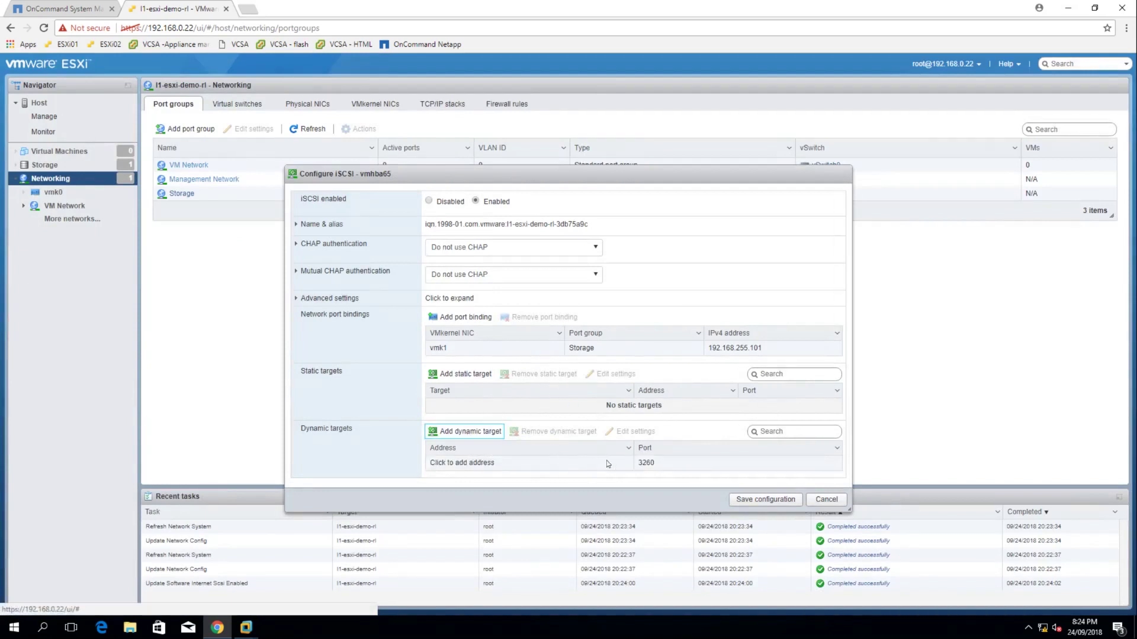
pyautogui.click(515, 466)
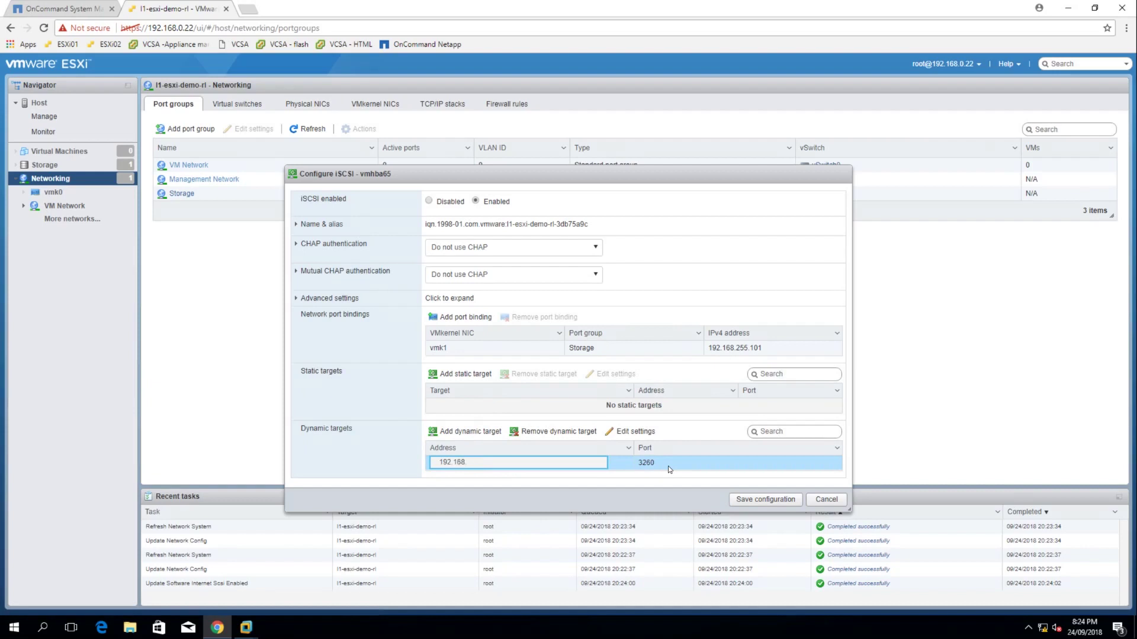
pyautogui.write('192.168.255.100')
pyautogui.press('Left')
pyautogui.press('Left')
pyautogui.write('.')
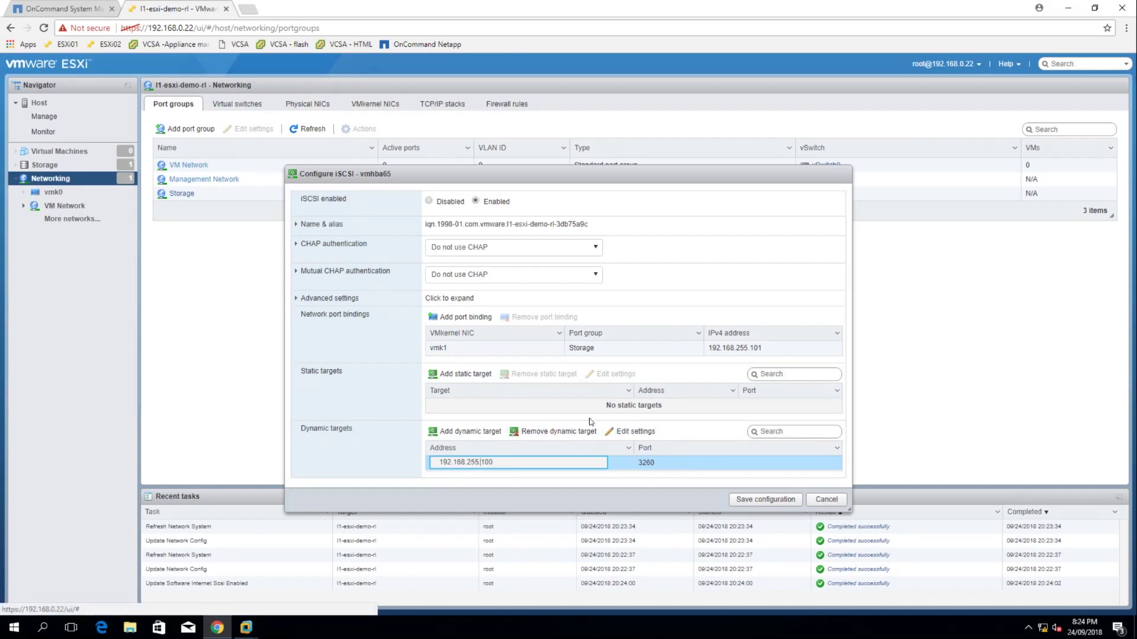
pyautogui.click(764, 477)
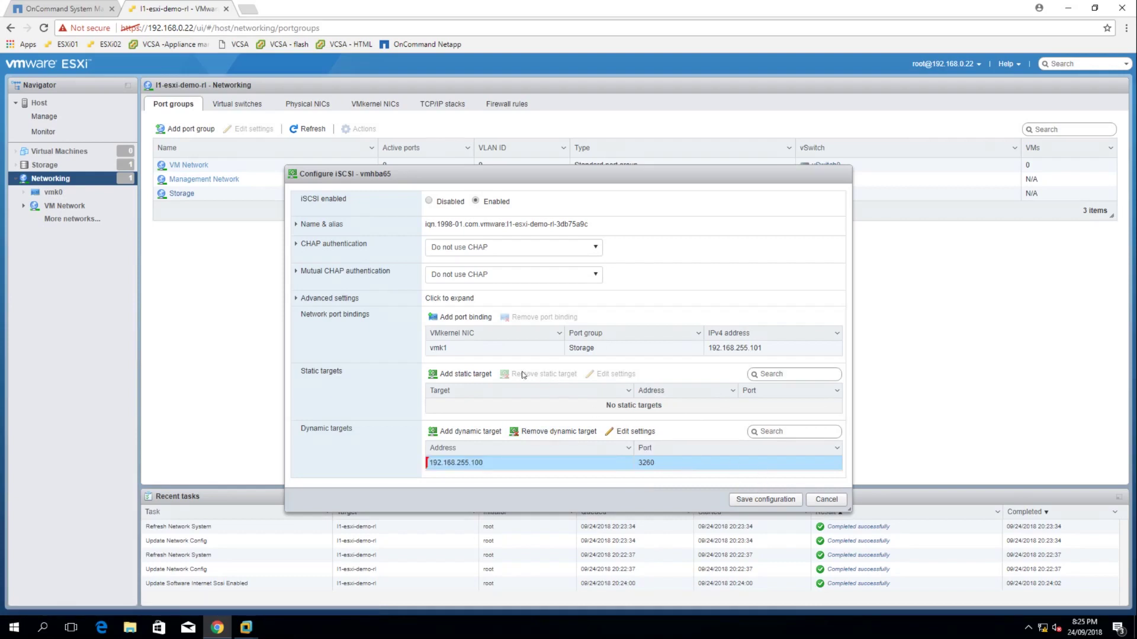
# Save the iSCSI configuration and bring OnCommand System Manager to the front
pyautogui.click(770, 500)
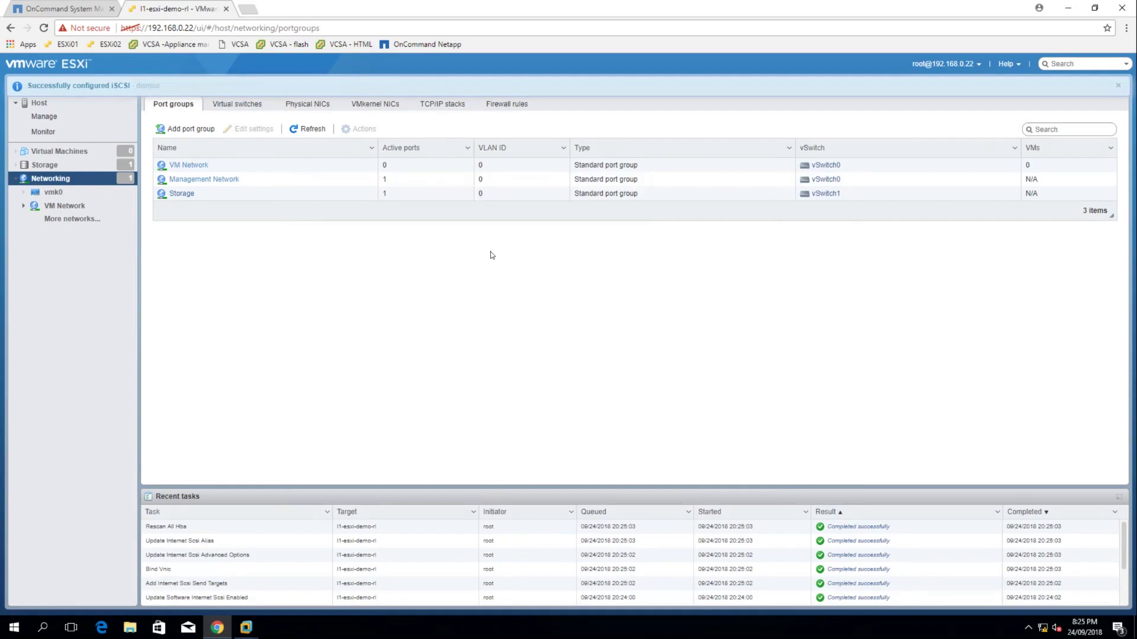
pyautogui.click(87, 8)
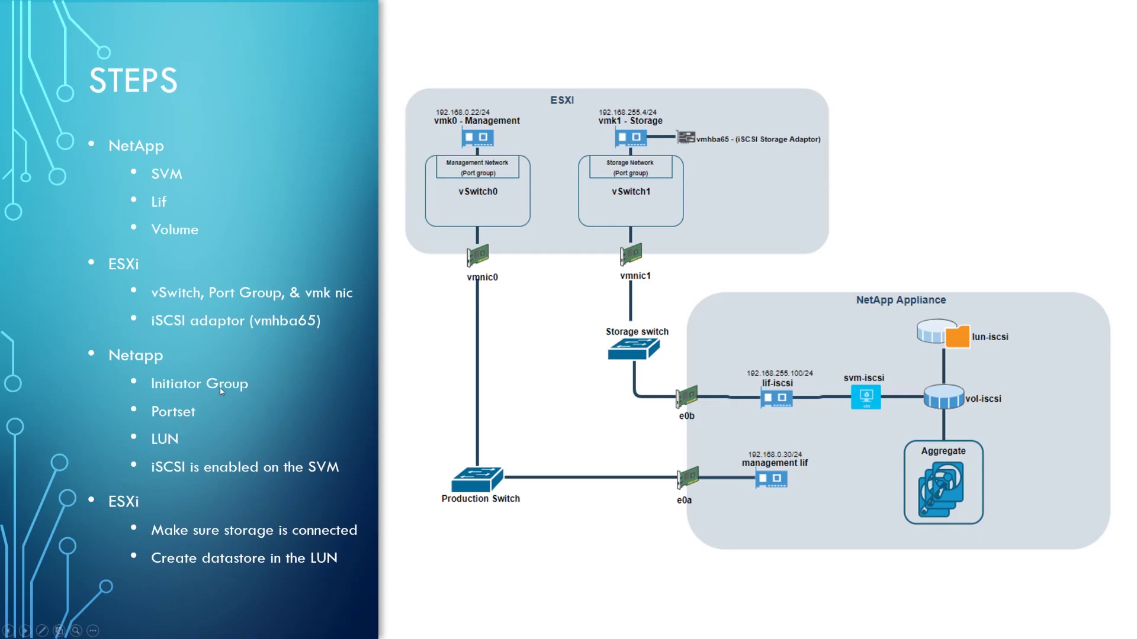
pyautogui.hotkey('alt', 'Tab')
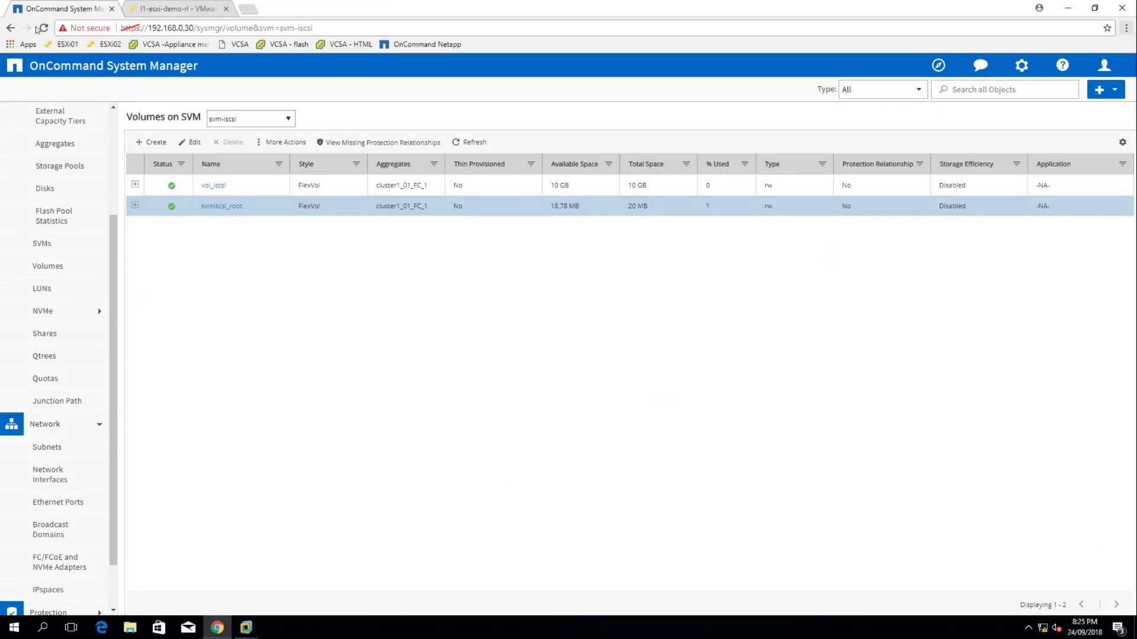
# Select the svm-iscsi SVM in the LUNs view
pyautogui.click(52, 289)
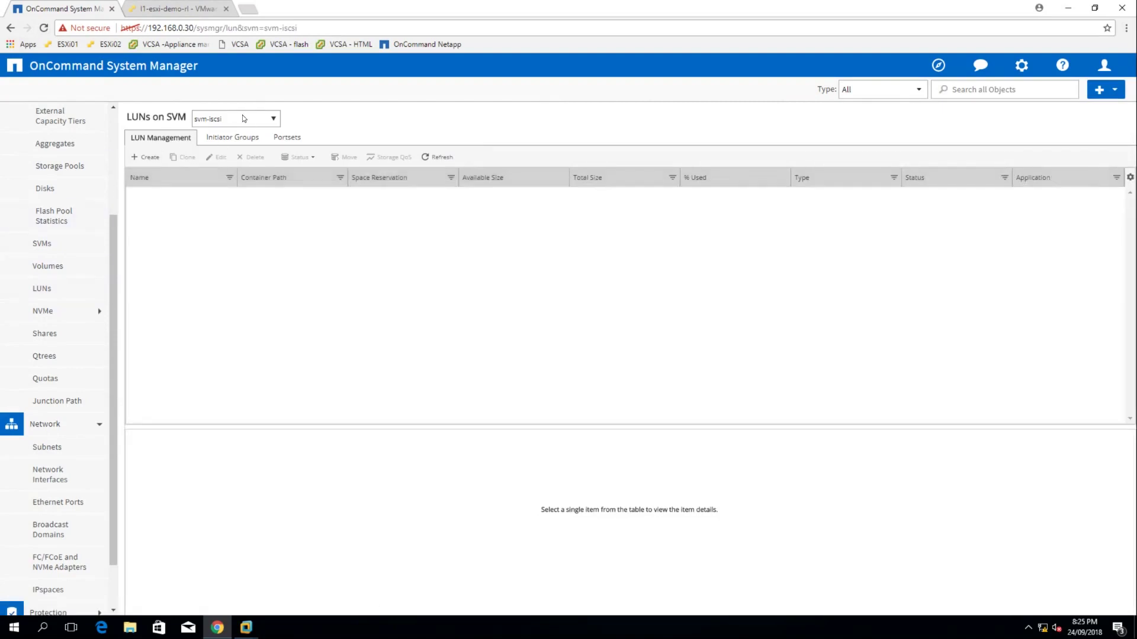
pyautogui.click(243, 118)
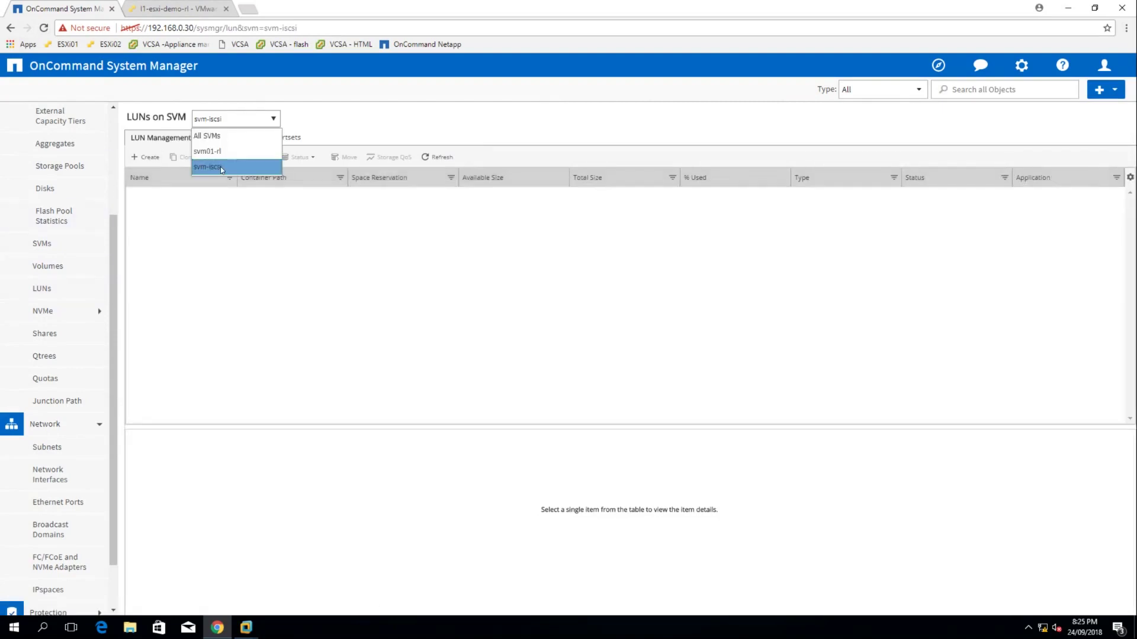
pyautogui.click(221, 166)
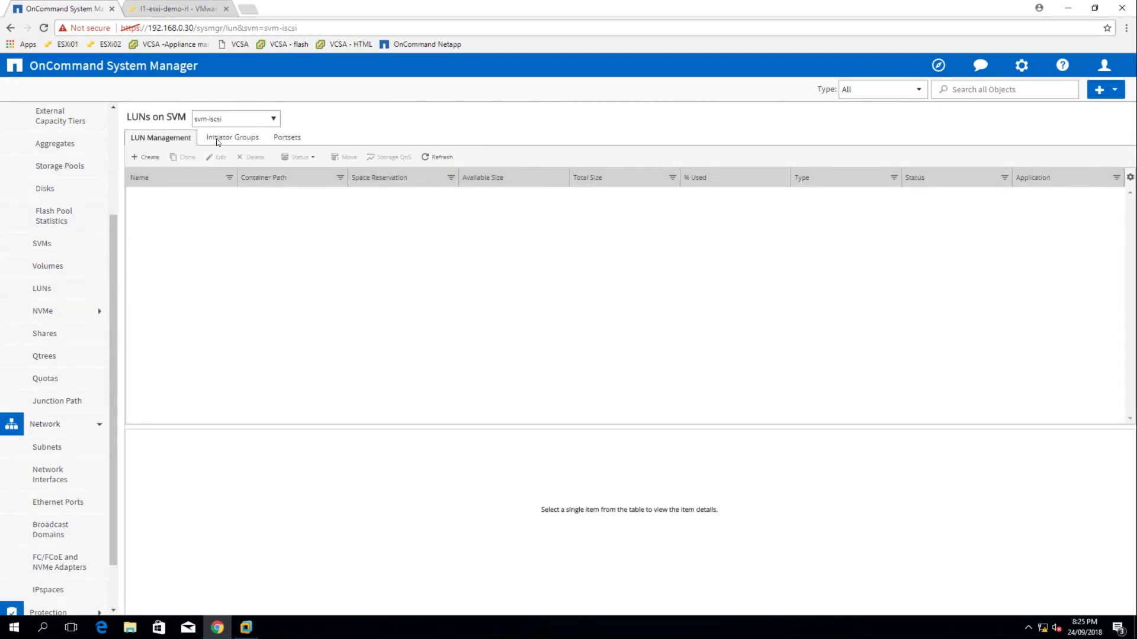
pyautogui.hotkey('alt', 'Tab')
pyautogui.hotkey('alt', 'Tab')
# Start a new initiator group named iscsi_initgrp with operating system VMware
pyautogui.click(230, 141)
pyautogui.click(148, 157)
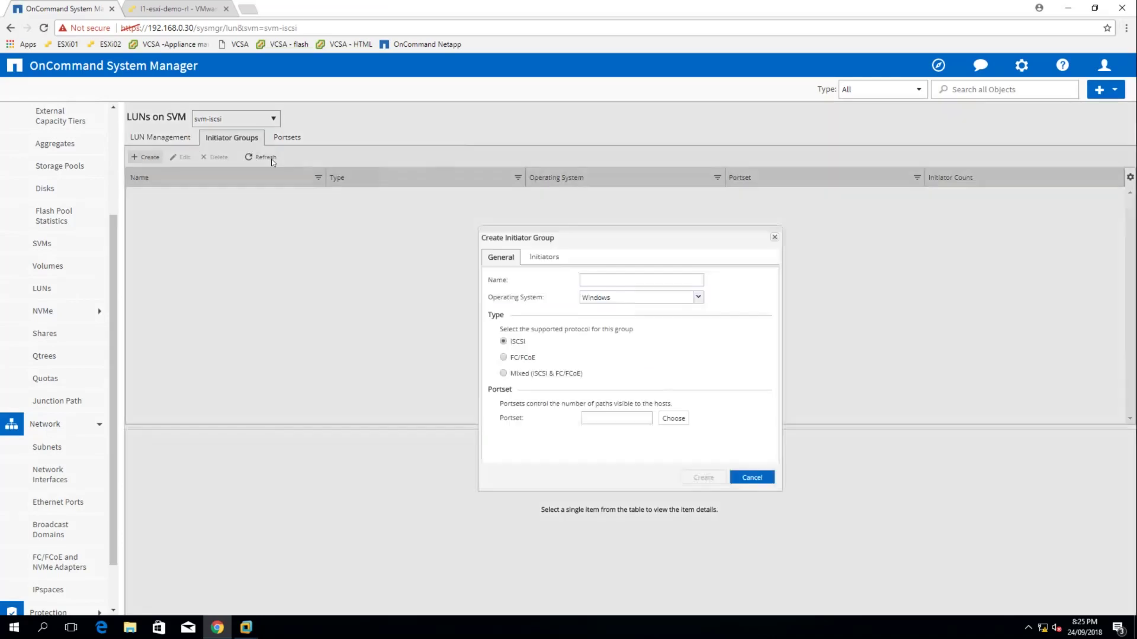
pyautogui.click(596, 285)
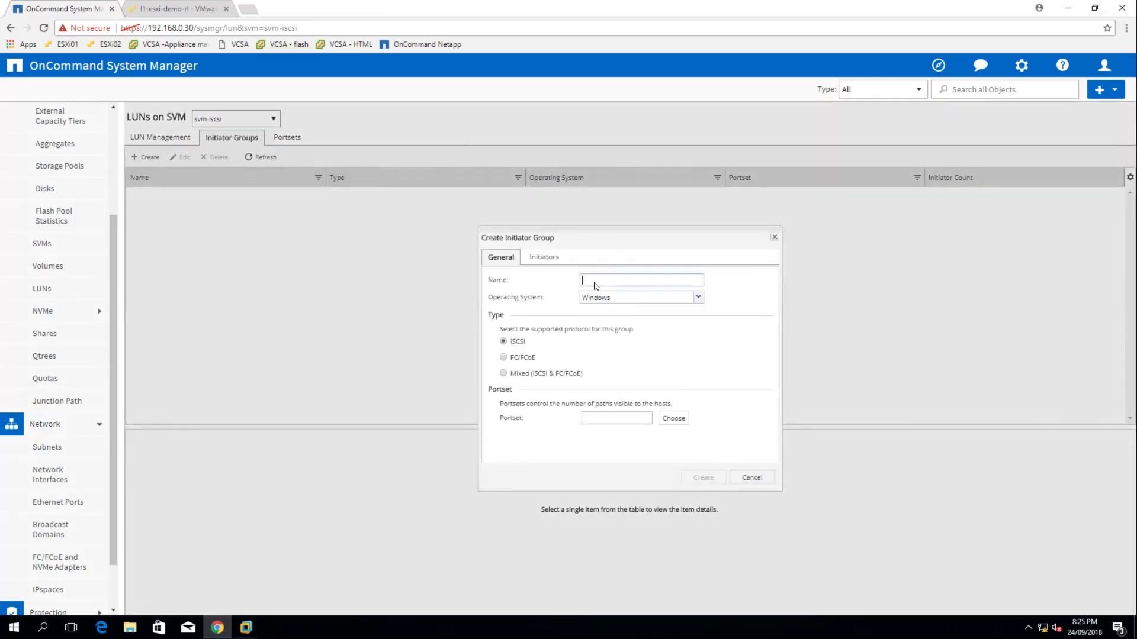
pyautogui.write('iscsi_initgrp')
pyautogui.click(622, 298)
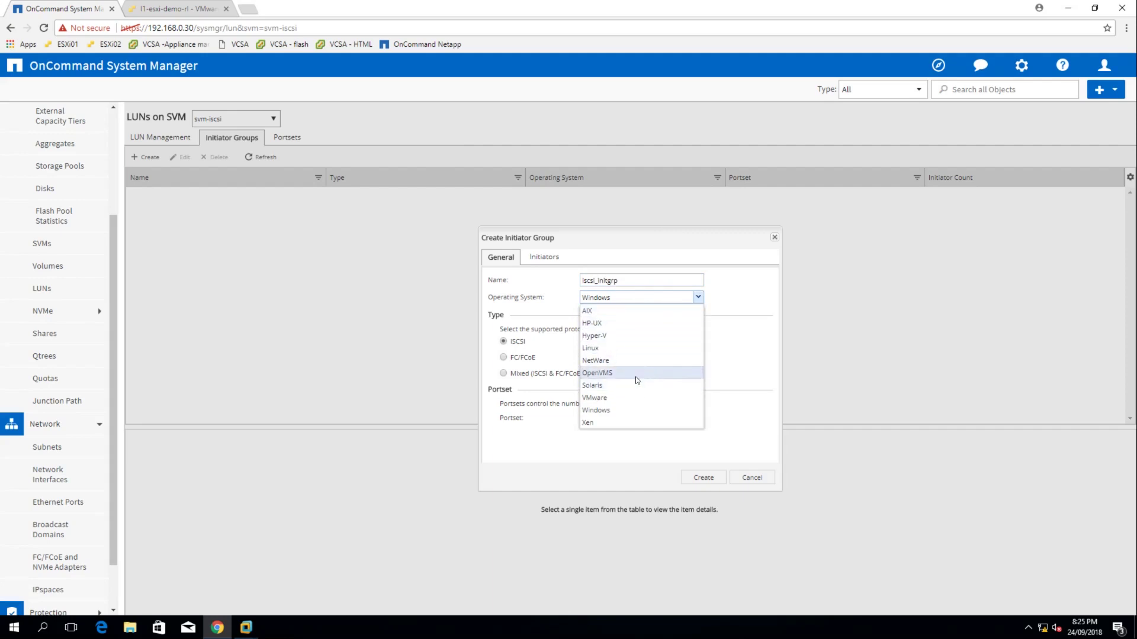
pyautogui.click(609, 398)
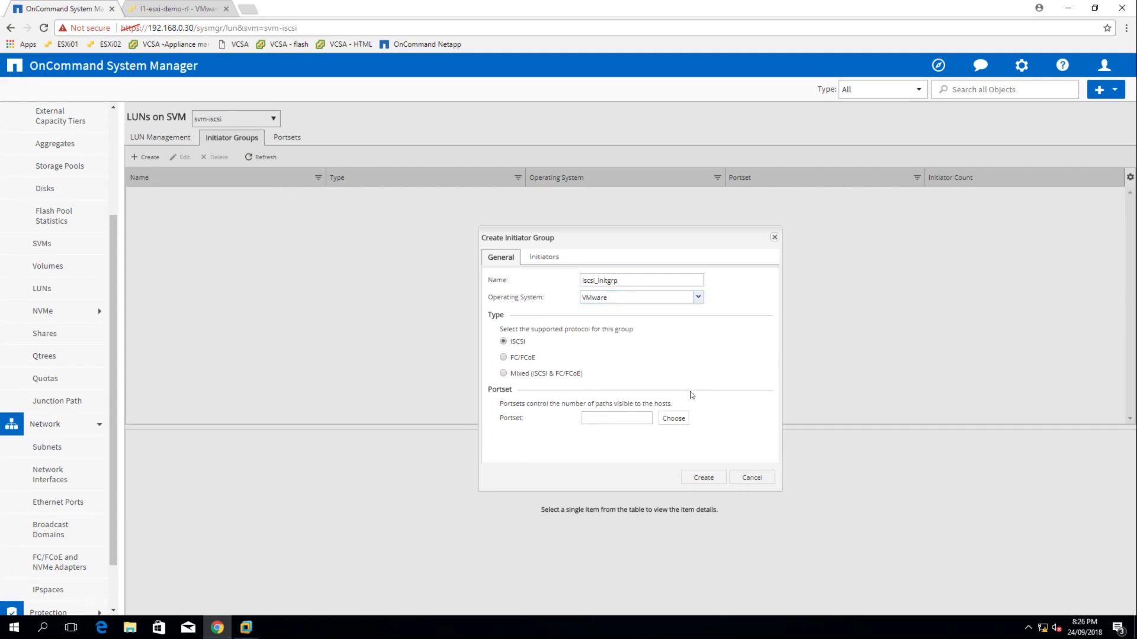
# Paste the ESXi host's iSCSI initiator name into the group's initiators list
pyautogui.click(542, 257)
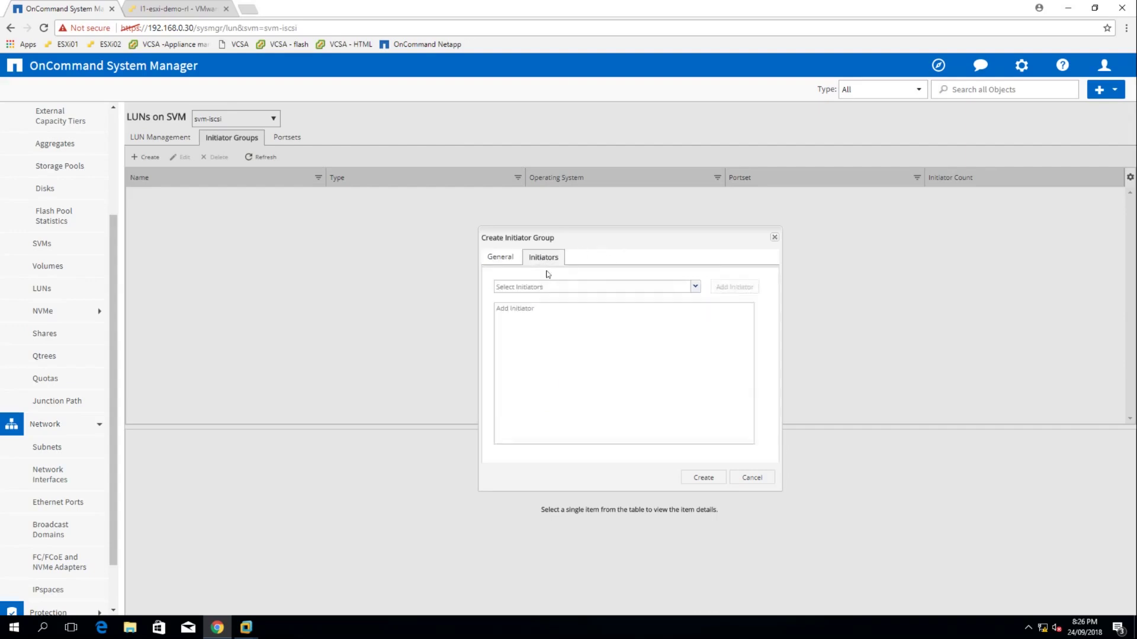
pyautogui.click(529, 315)
pyautogui.write('iqn.1998-01.com.vmware:l1-esxi-demo-rl-3db75a9c')
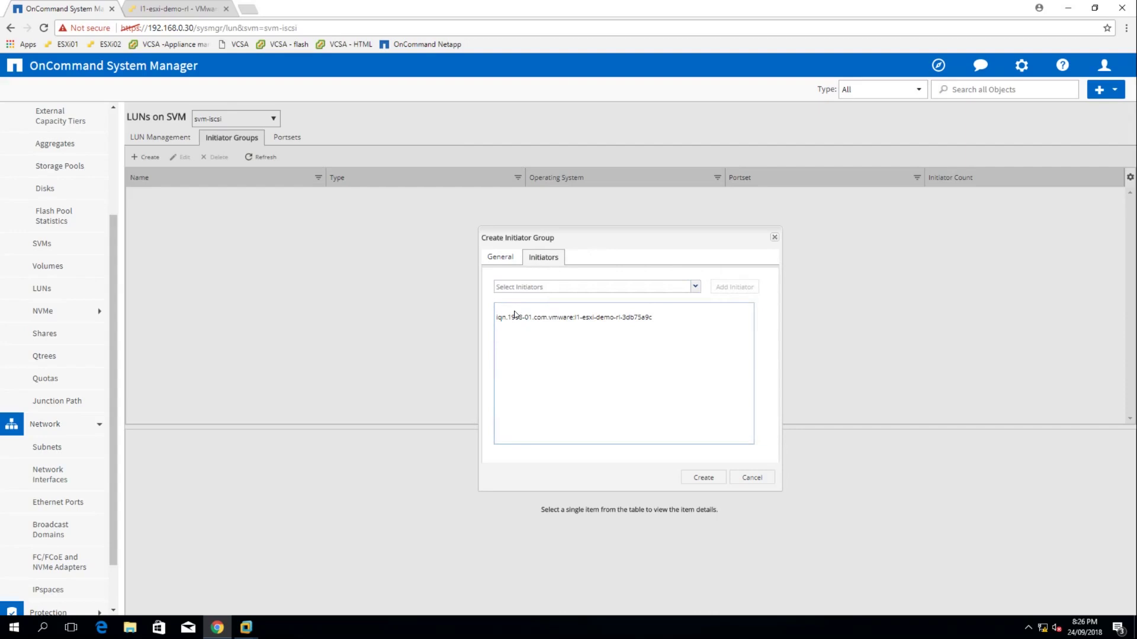
pyautogui.press('Delete')
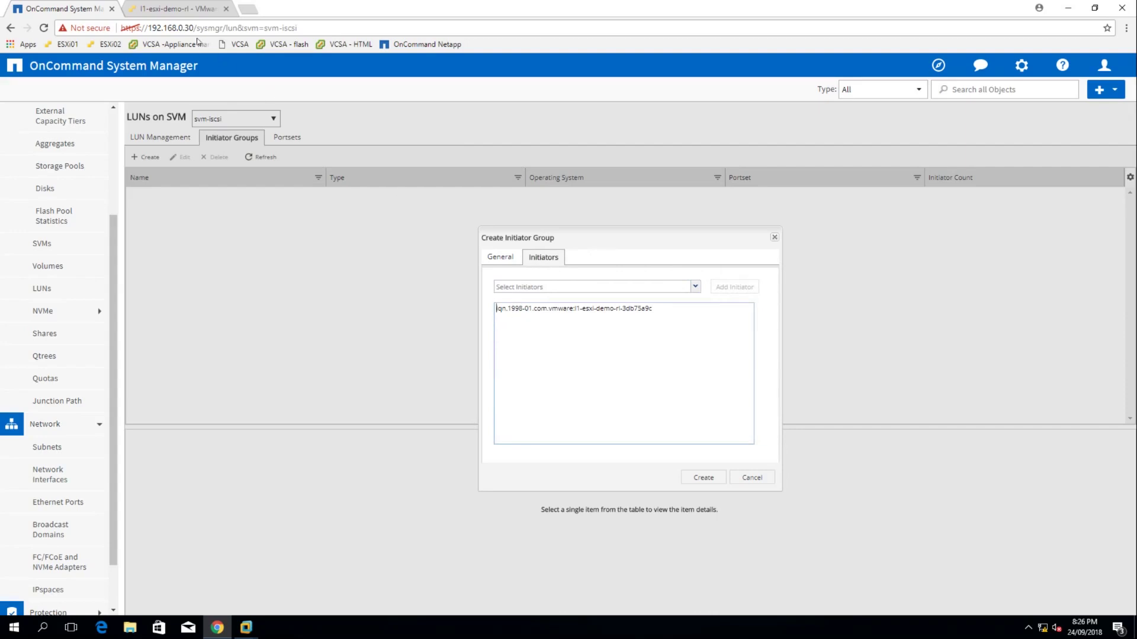
pyautogui.click(191, 10)
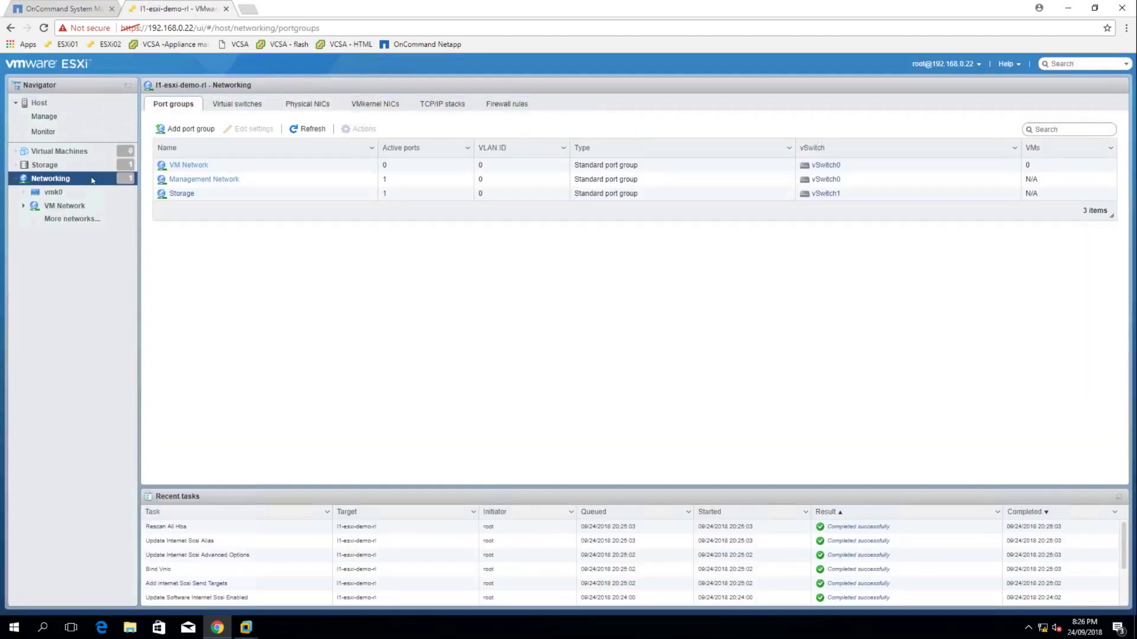
# Reopen vmhba65's iSCSI configuration under Storage > Adapters, copy its IQN, and cancel unchanged
pyautogui.click(66, 164)
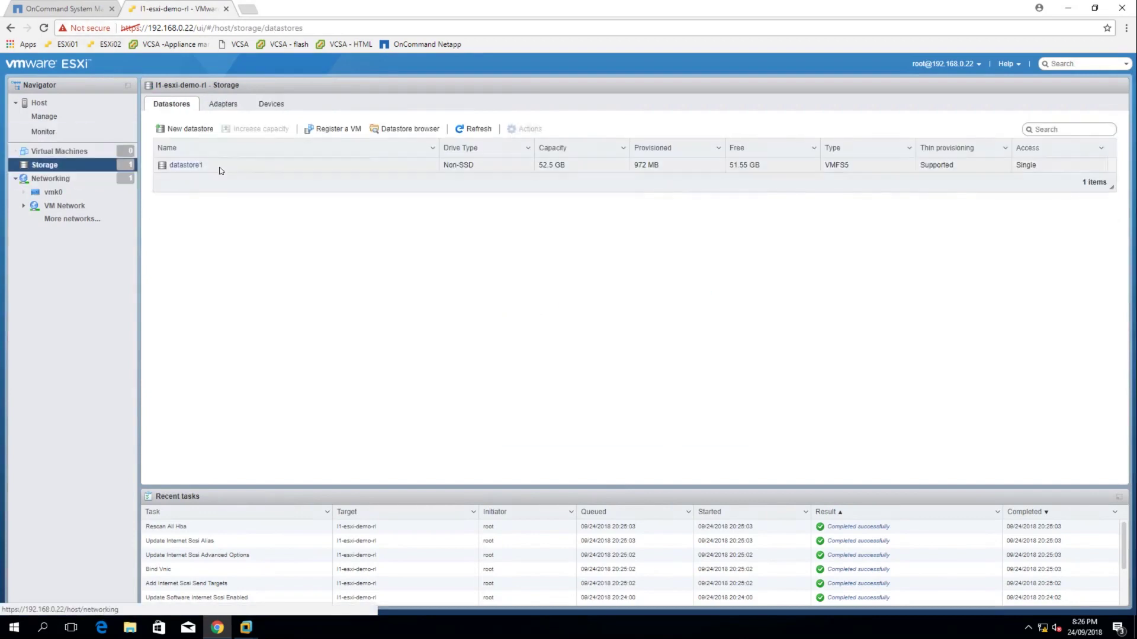
pyautogui.click(224, 105)
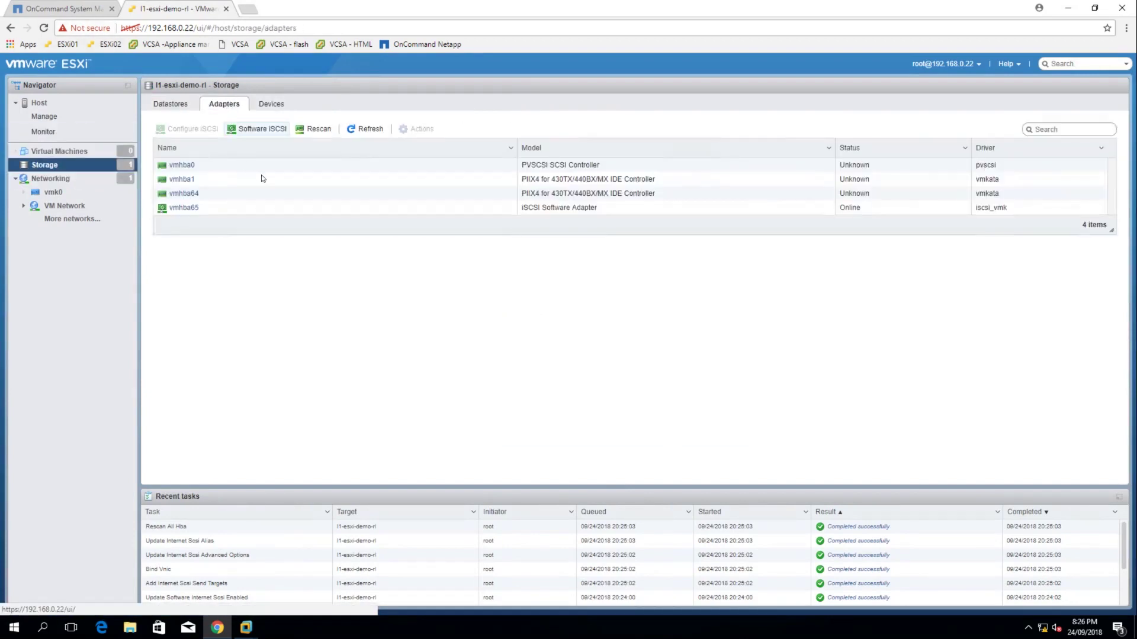
pyautogui.click(253, 210)
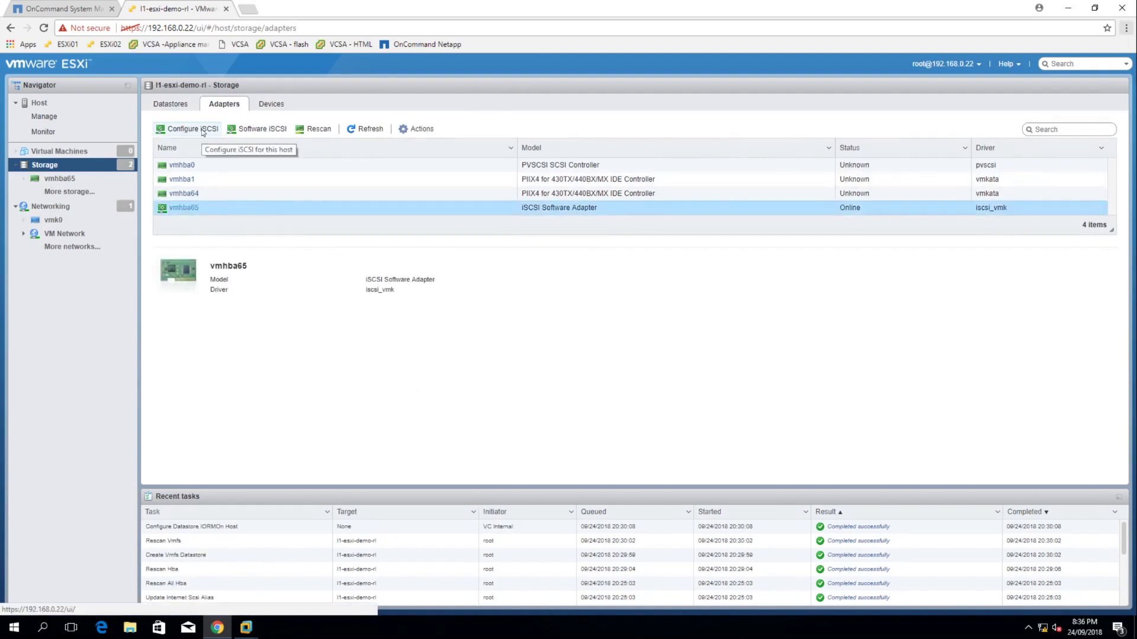
pyautogui.click(188, 129)
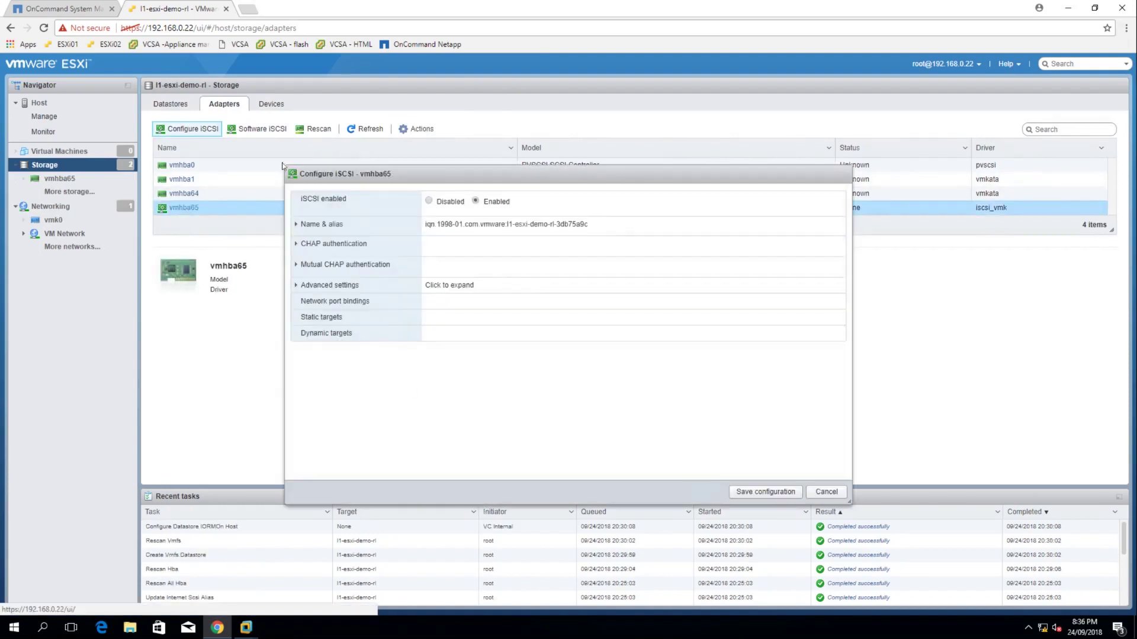
pyautogui.moveTo(425, 225); pyautogui.dragTo(623, 232)
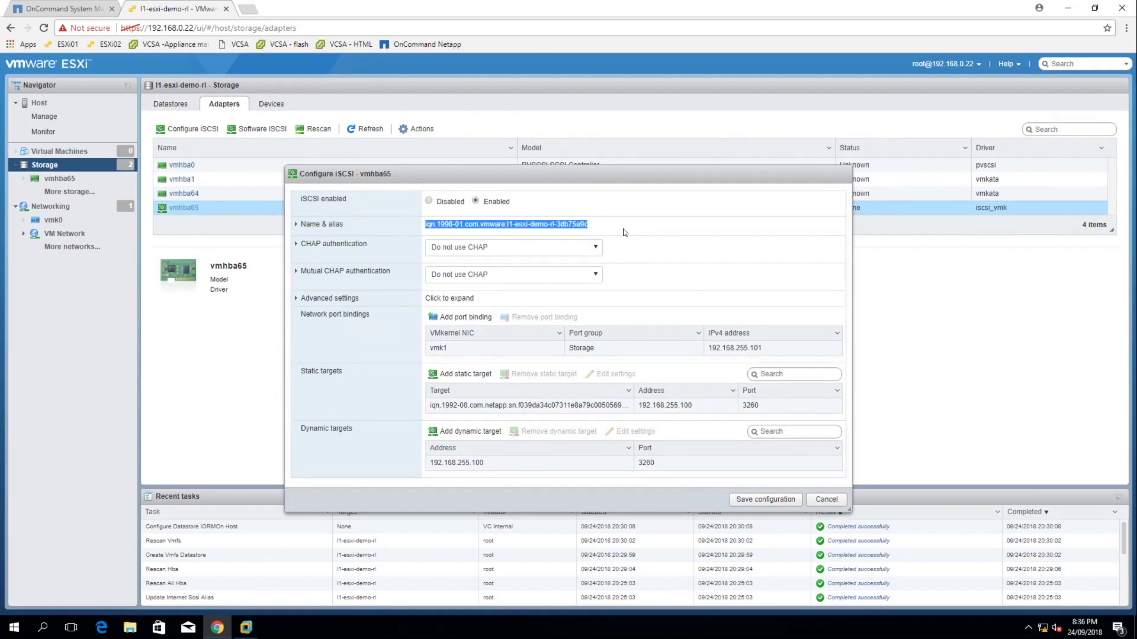
pyautogui.click(826, 499)
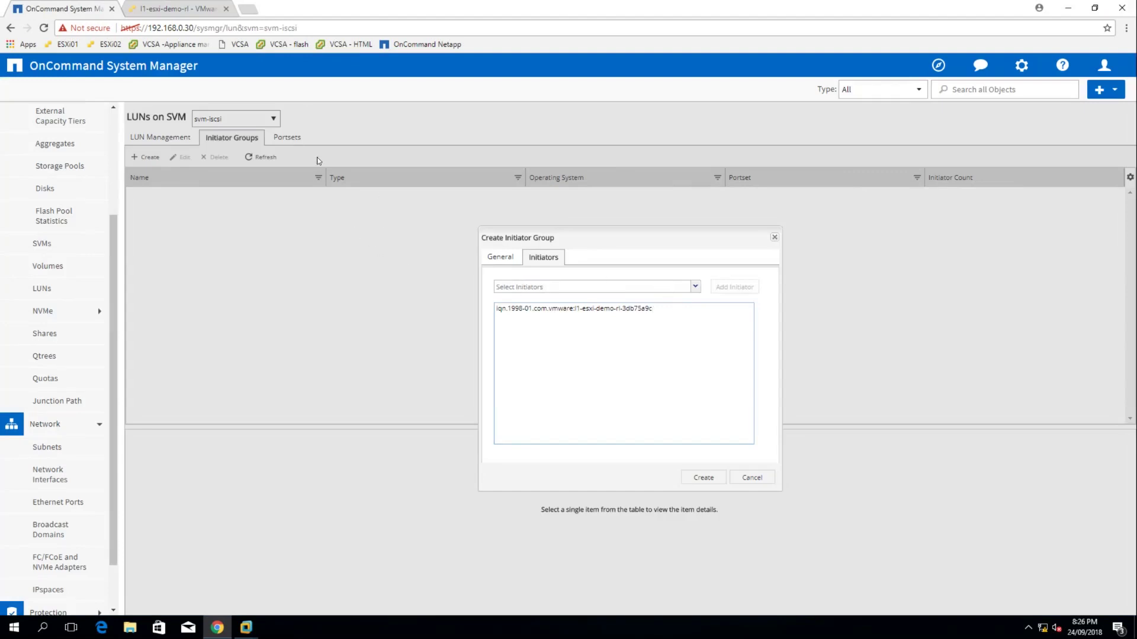
# Create iscsi_initgrp, then a portset iscsi_portset containing the iscsi_lif interface
pyautogui.click(700, 477)
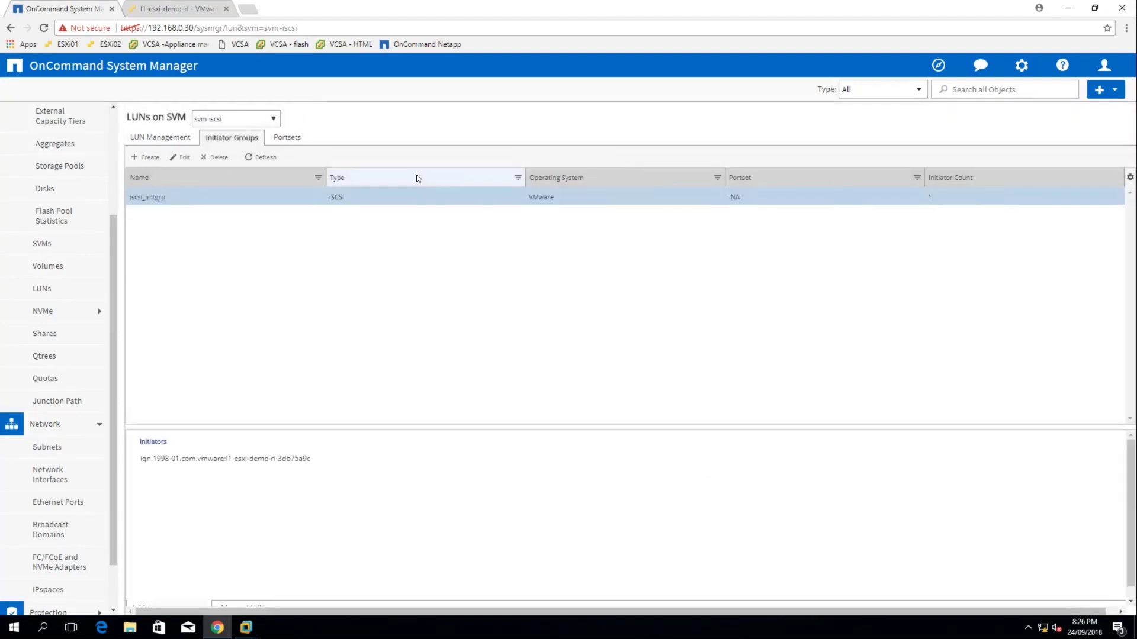
pyautogui.click(290, 139)
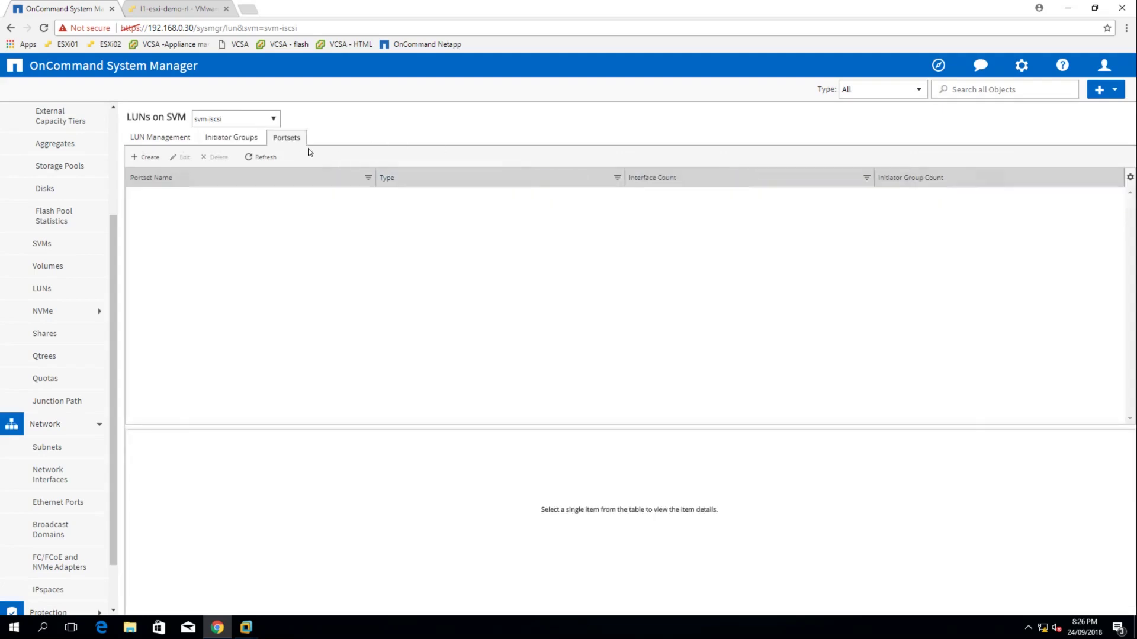
pyautogui.click(148, 158)
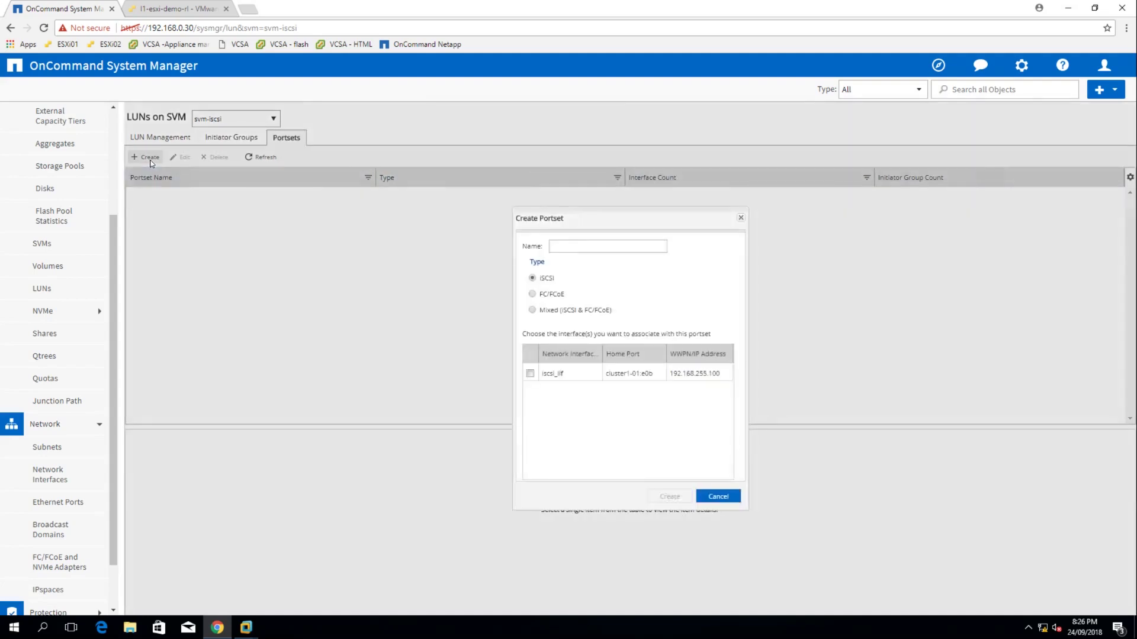
pyautogui.click(580, 248)
pyautogui.write('iscsi_portset')
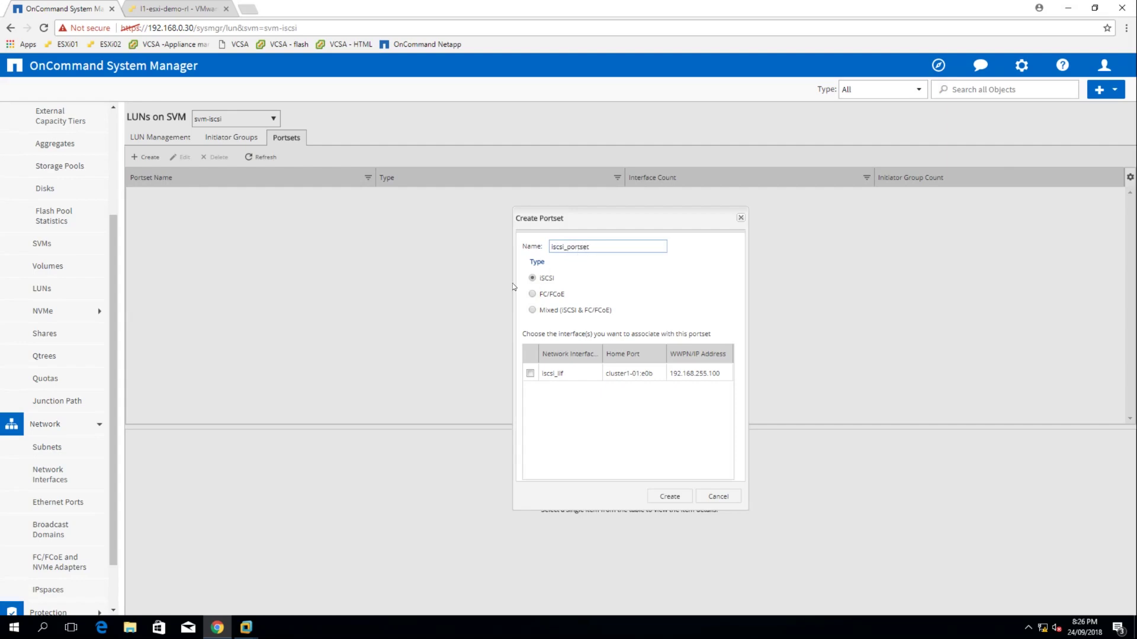
pyautogui.click(531, 374)
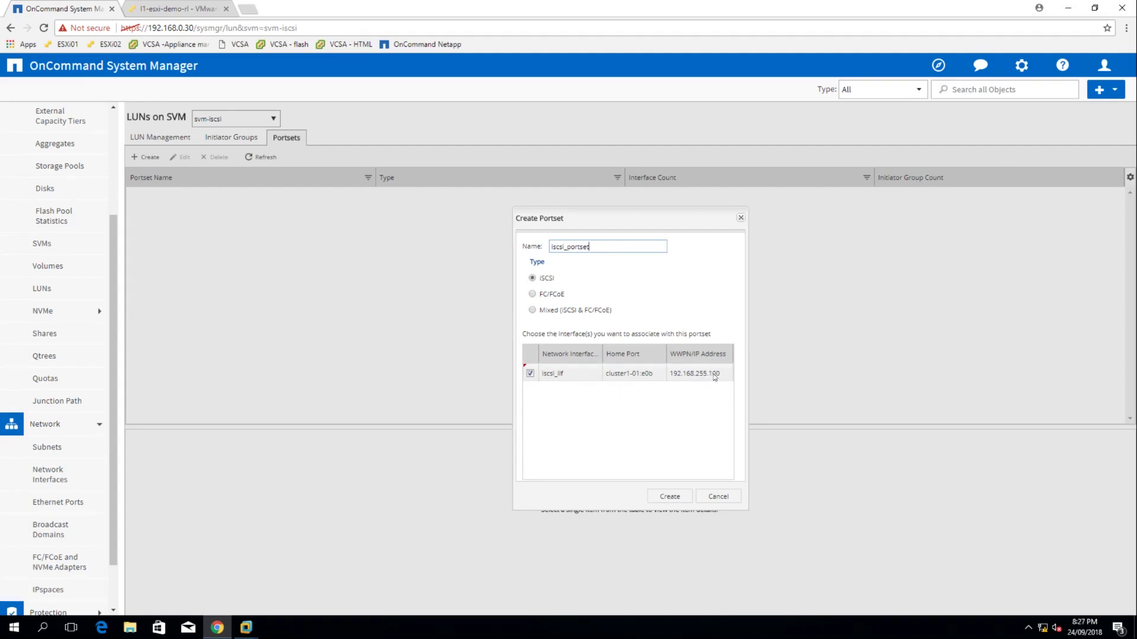
pyautogui.click(670, 497)
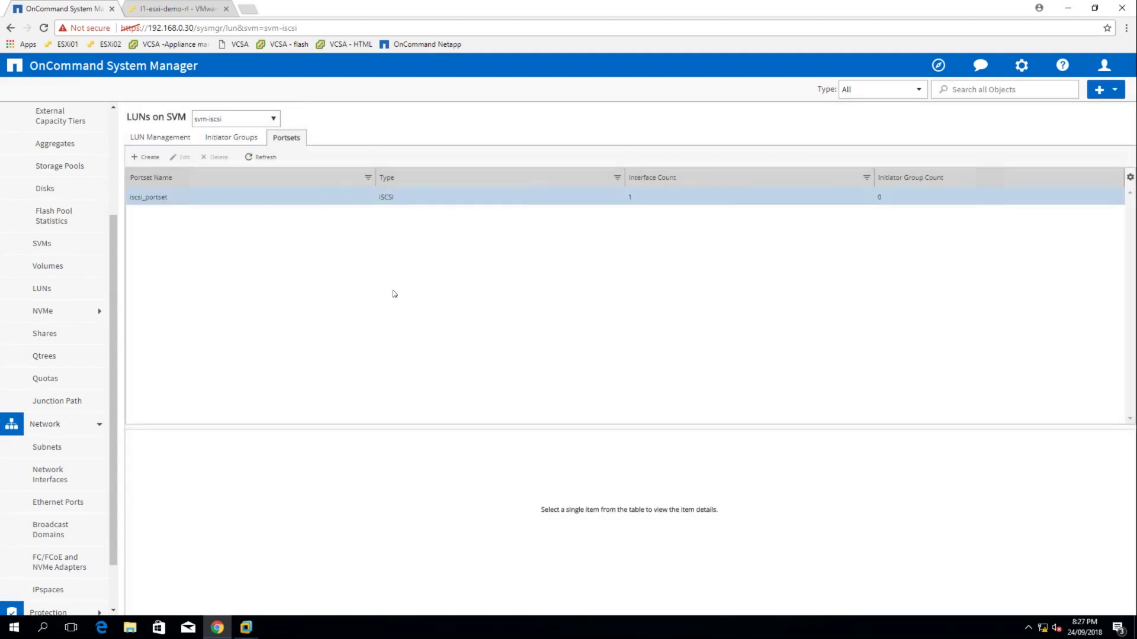
# Assign portset iscsi_portset to initiator group iscsi_initgrp, save, and refresh the list
pyautogui.click(223, 139)
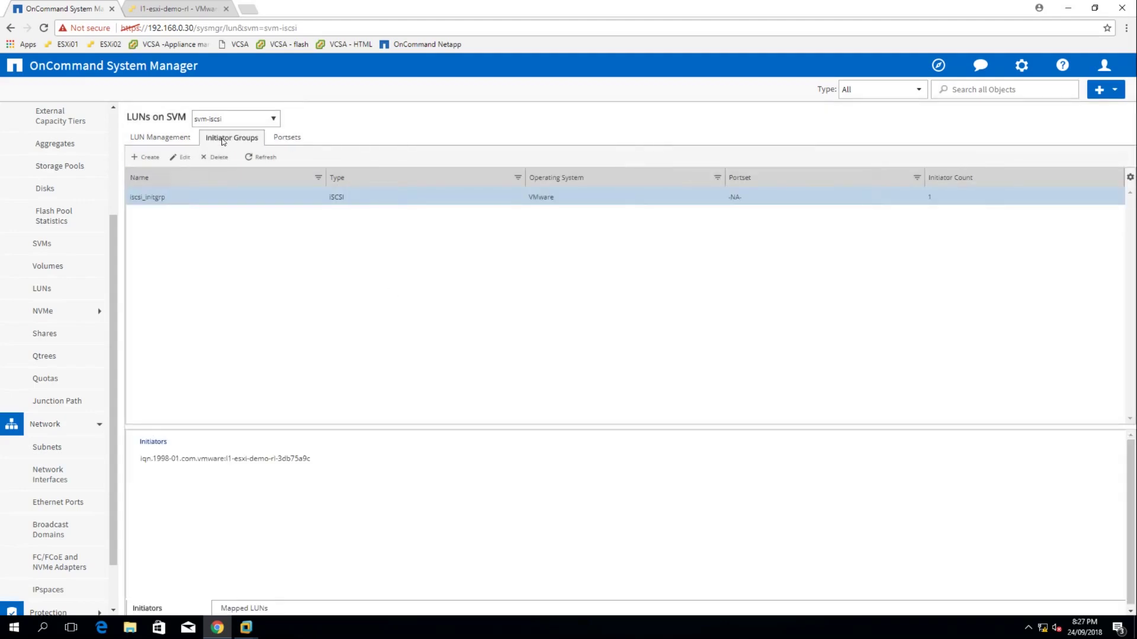
pyautogui.rightClick(438, 202)
pyautogui.click(467, 211)
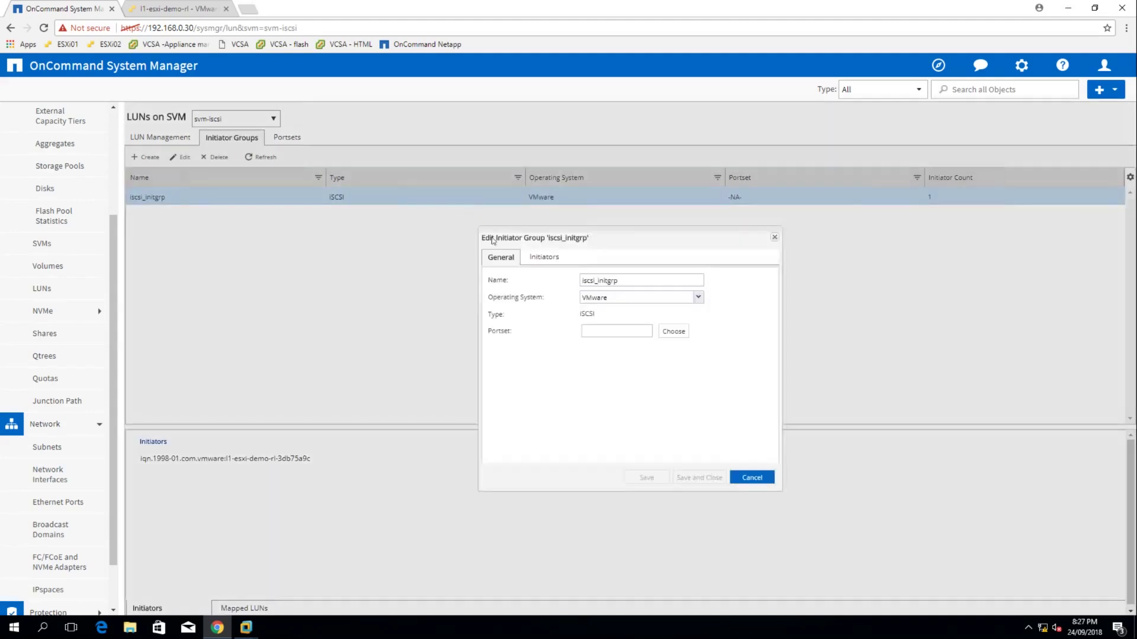
pyautogui.click(679, 334)
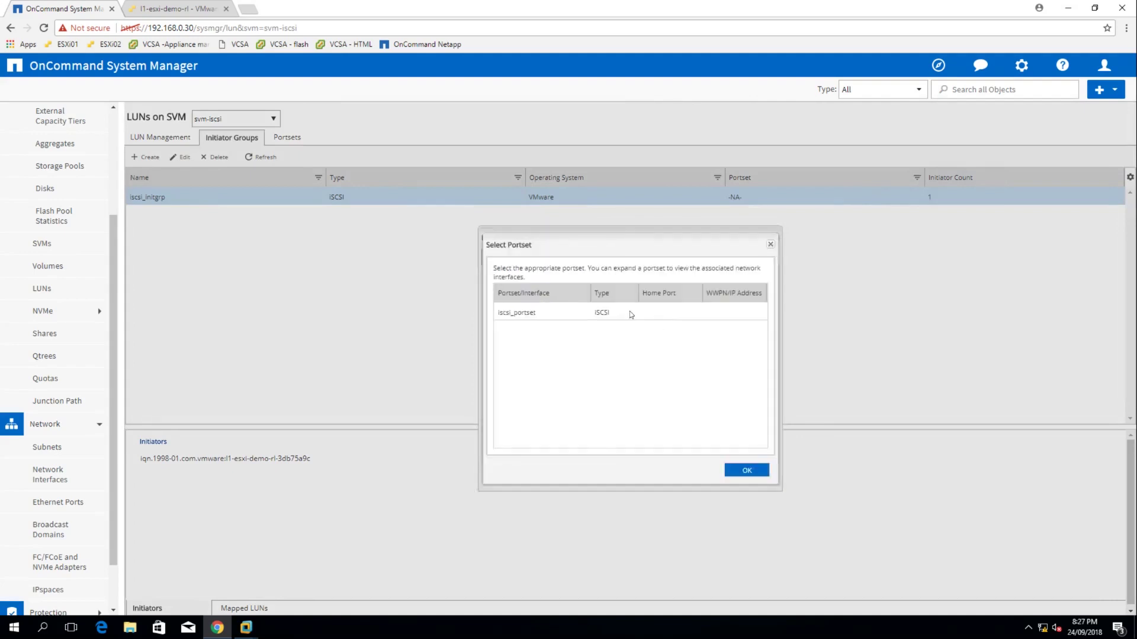
pyautogui.click(630, 314)
pyautogui.click(745, 469)
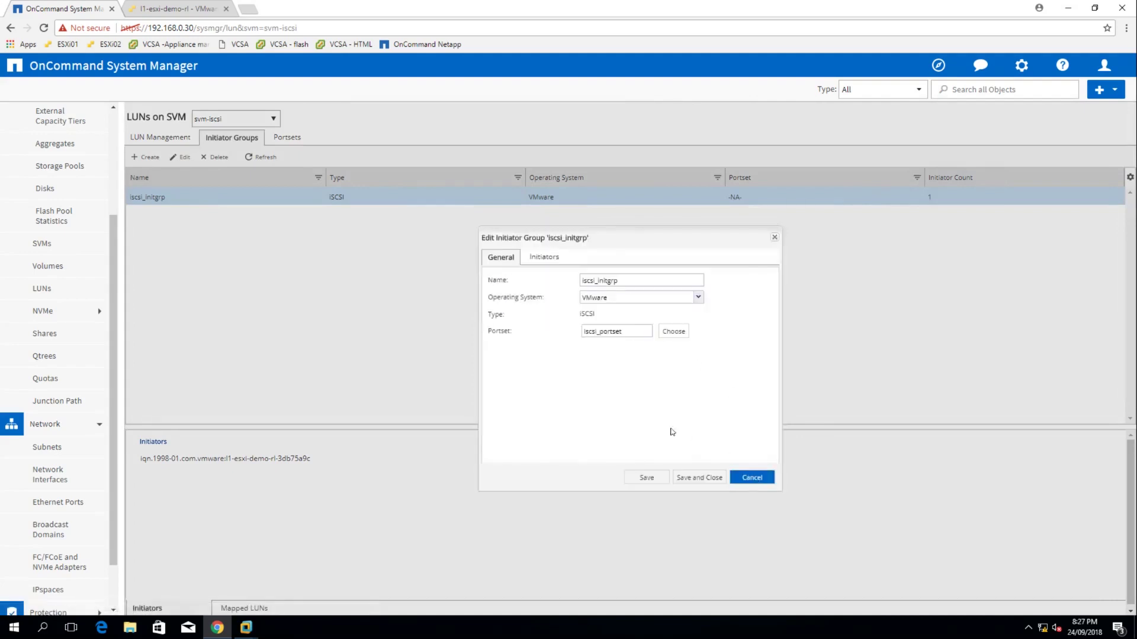
pyautogui.click(696, 483)
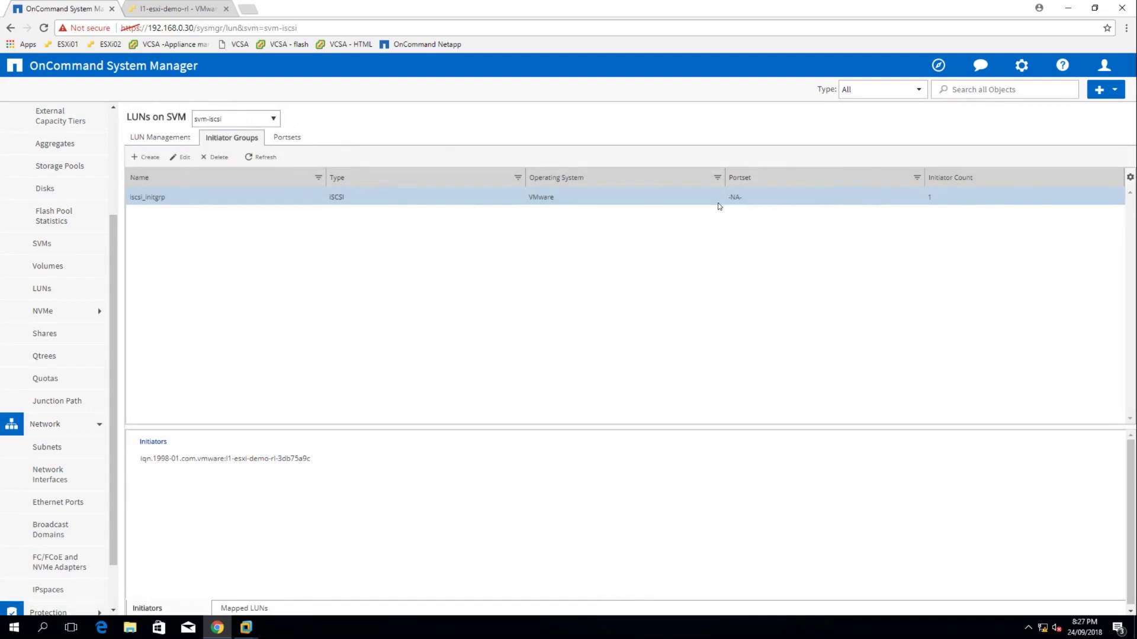
pyautogui.click(261, 157)
# Start a new LUN named iscsi_lun of type VMware with size 8 GB
pyautogui.click(148, 139)
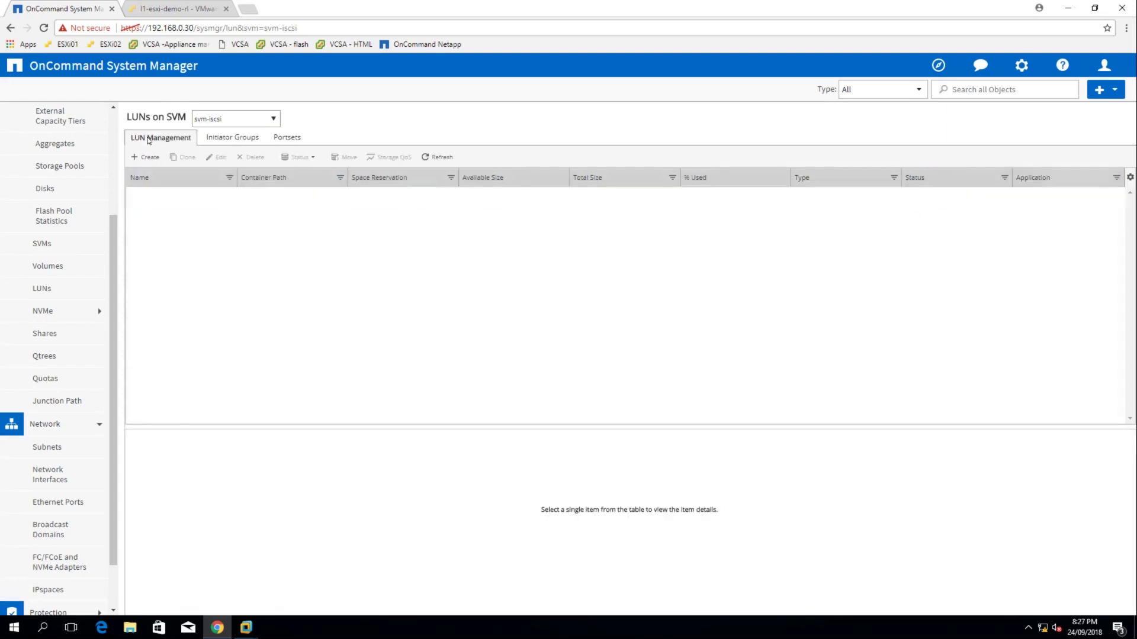
pyautogui.click(146, 156)
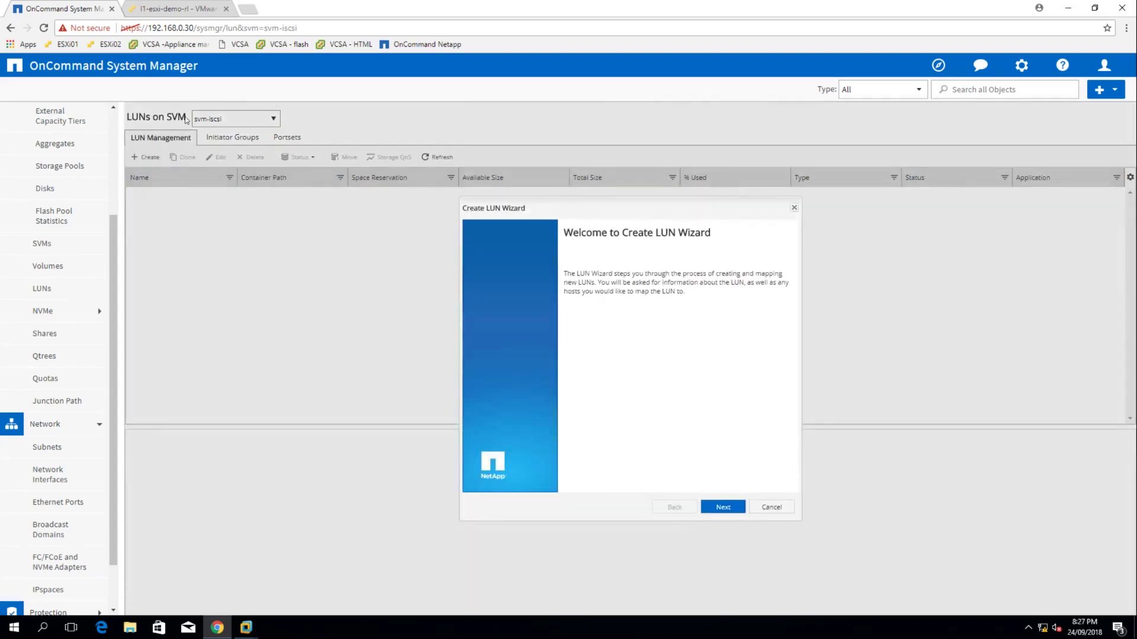
pyautogui.click(724, 508)
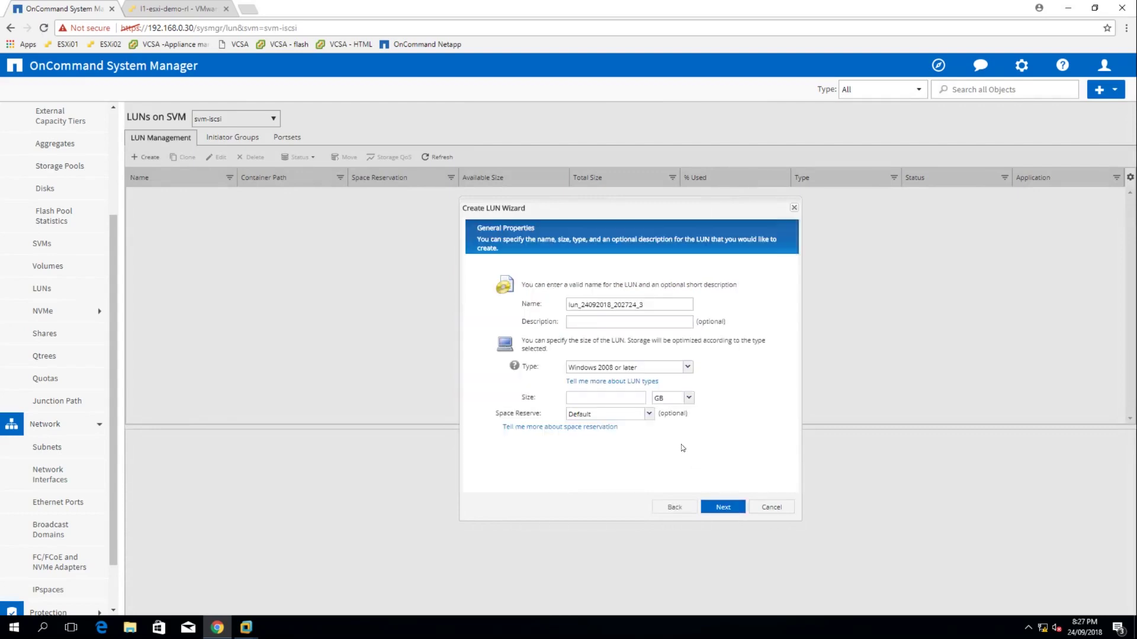
pyautogui.doubleClick(586, 307)
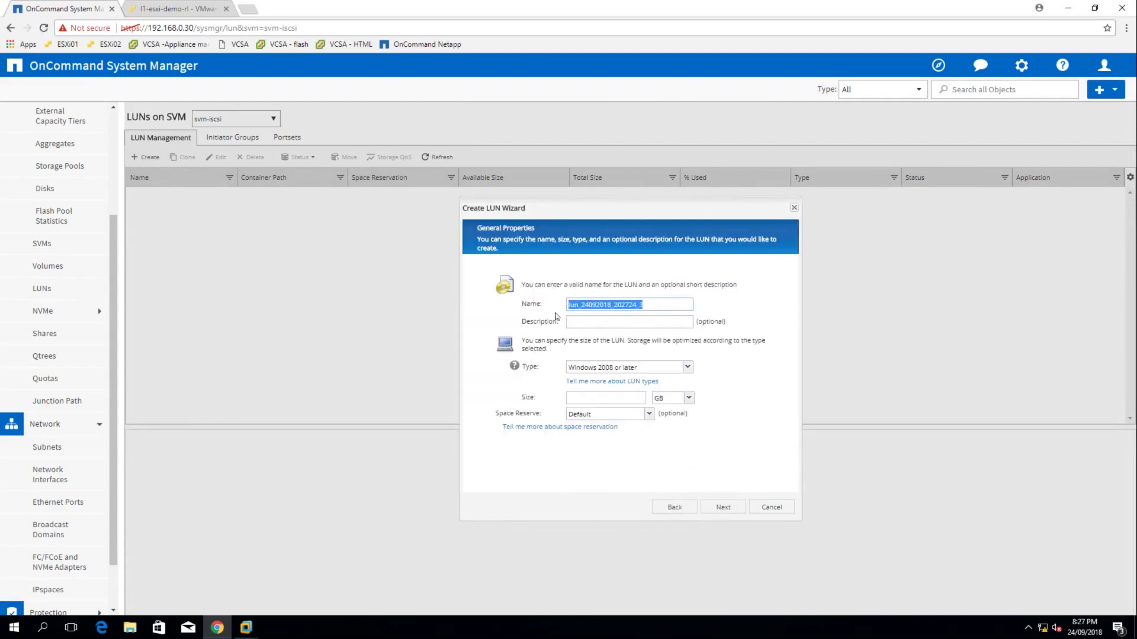
pyautogui.write('iscsi_lun')
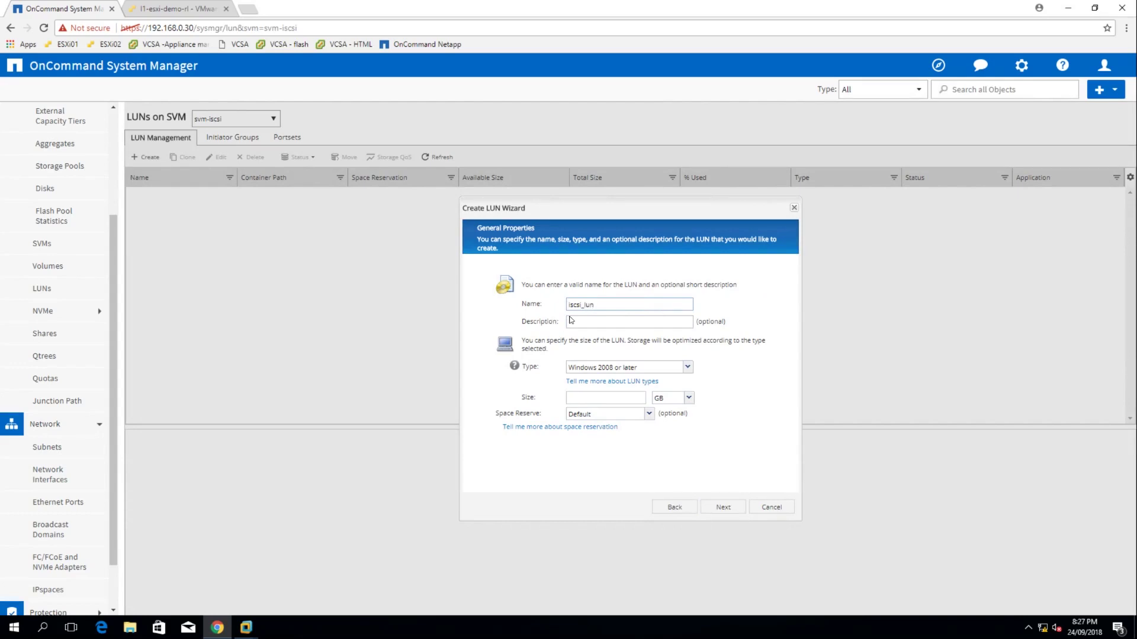
pyautogui.click(608, 367)
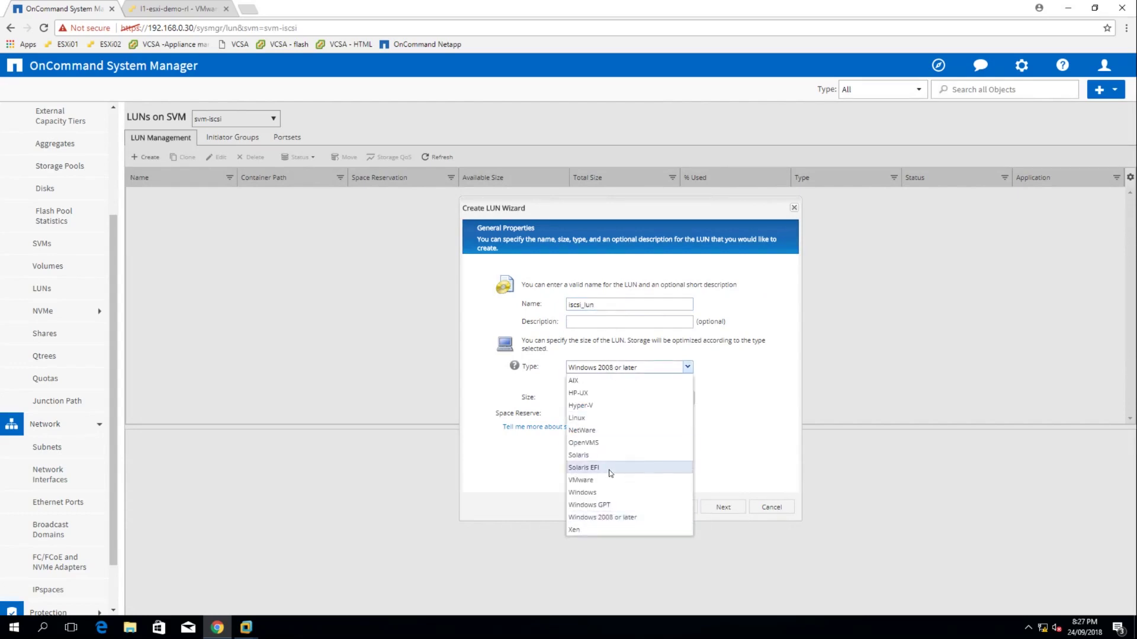
pyautogui.click(591, 480)
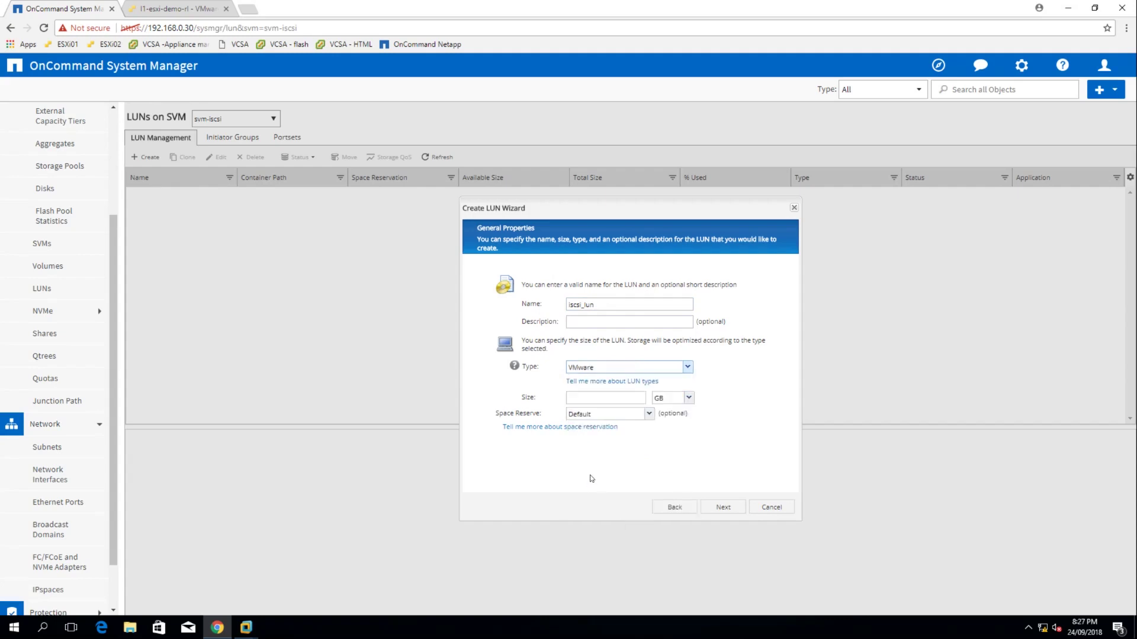
pyautogui.click(616, 405)
pyautogui.write('8')
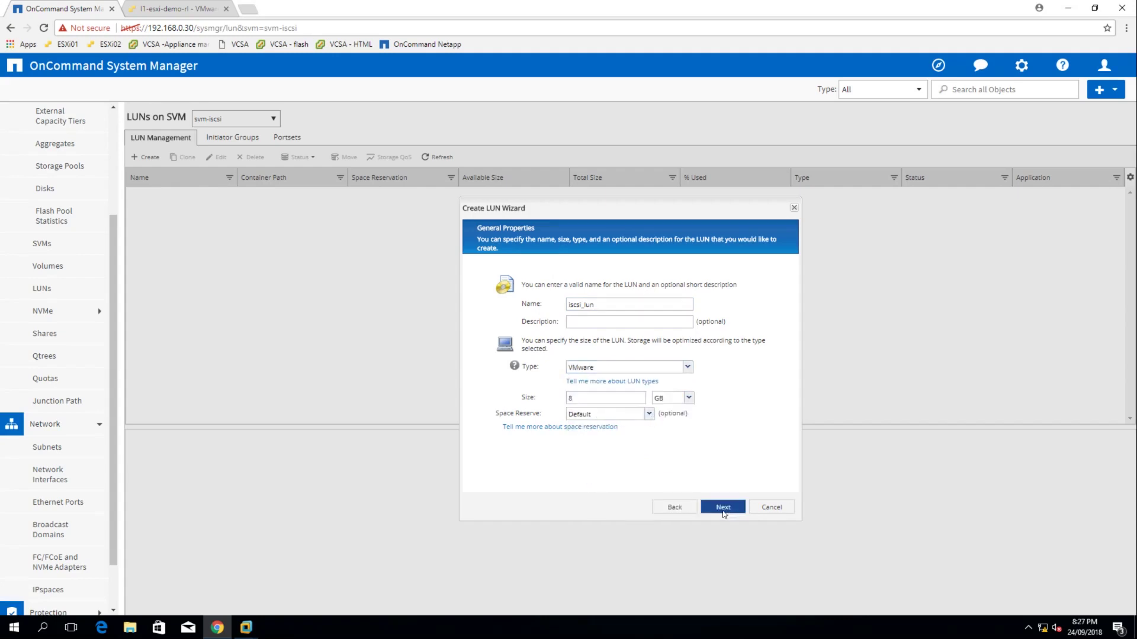
pyautogui.click(723, 507)
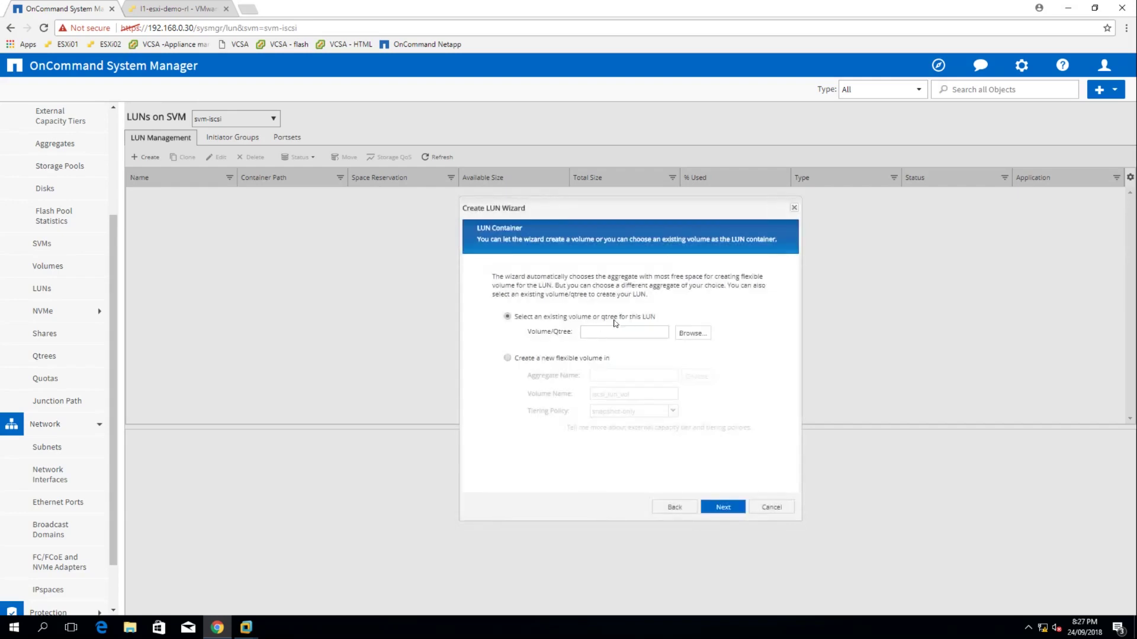
# Choose existing volume vol_iscsi as the LUN's container and continue to initiator mapping
pyautogui.click(699, 333)
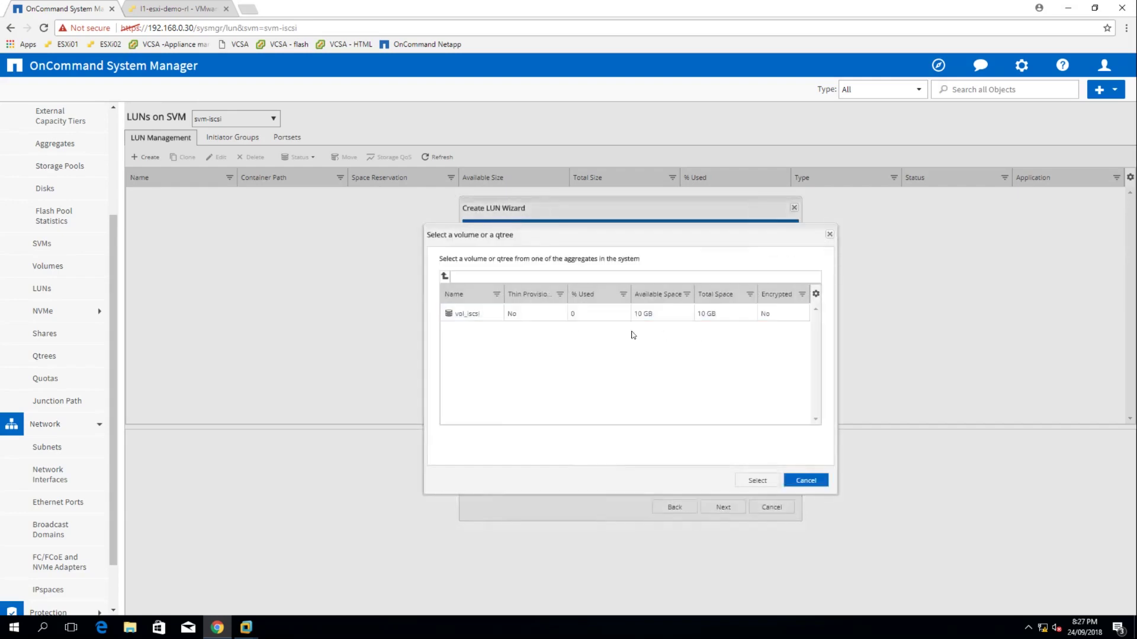
pyautogui.click(469, 314)
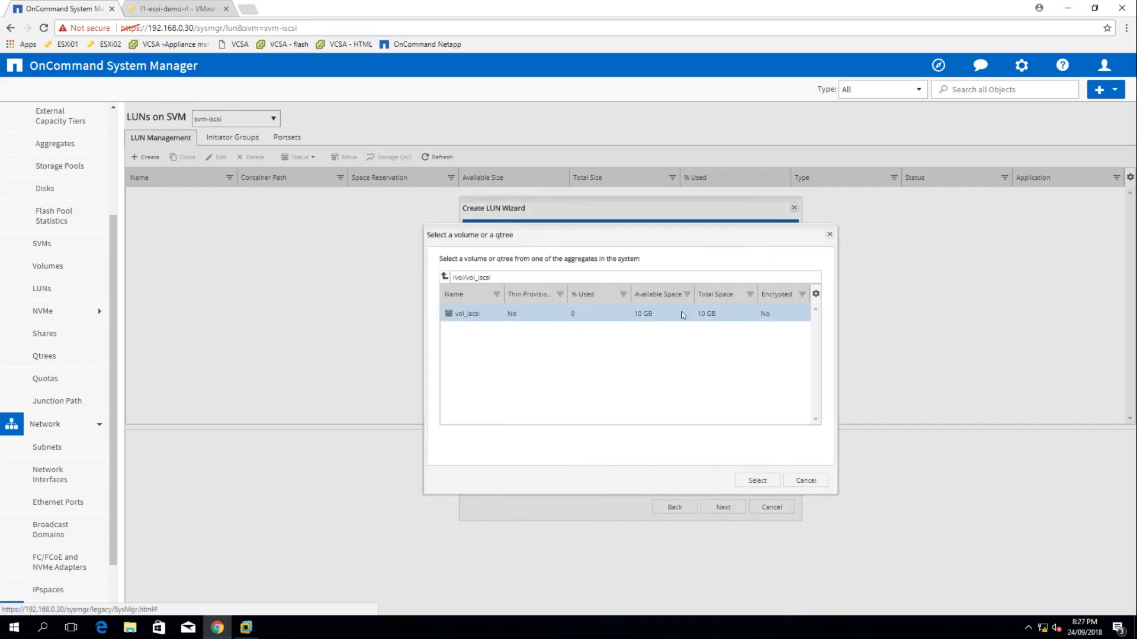
pyautogui.click(755, 480)
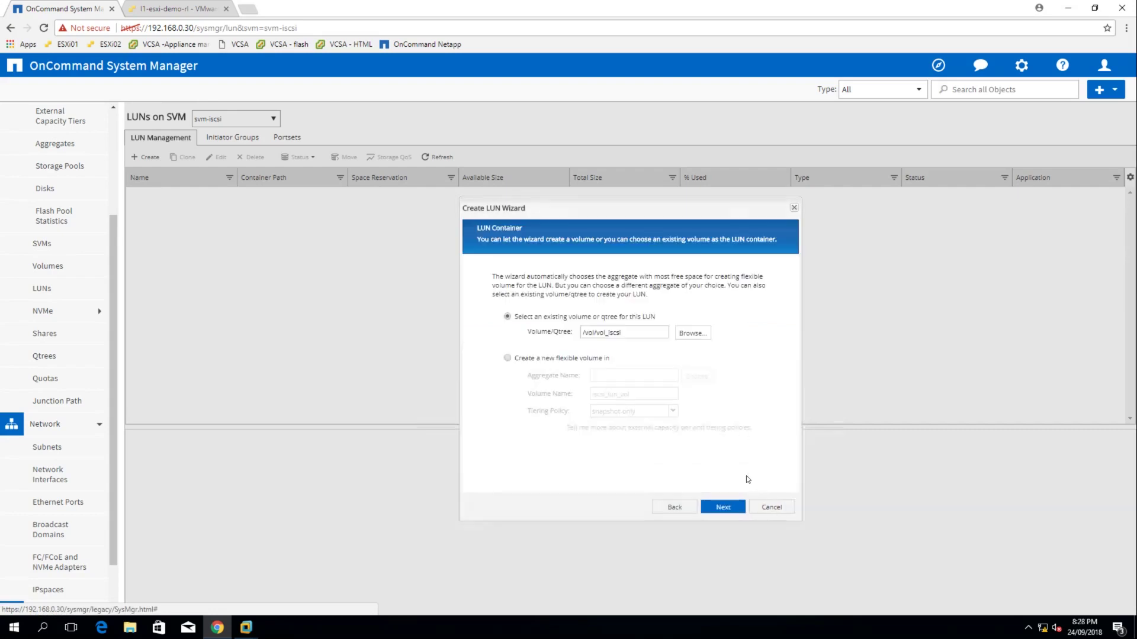
pyautogui.click(722, 508)
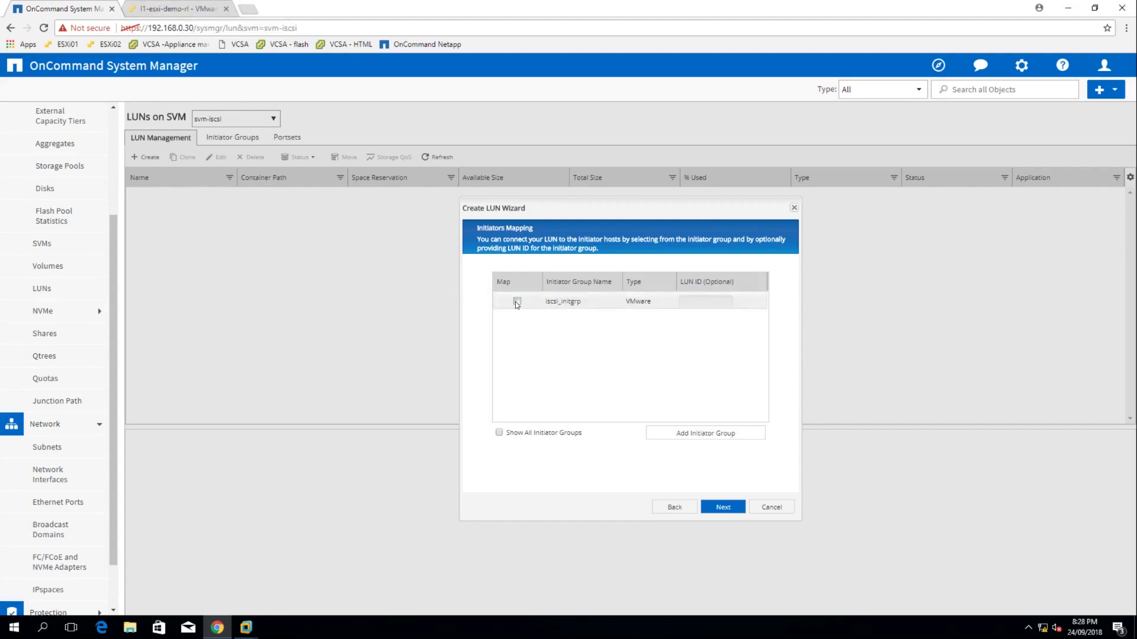
# Map iscsi_lun to iscsi_initgrp, skip QoS, and finish creating the 8 GB LUN
pyautogui.click(517, 303)
pyautogui.click(723, 508)
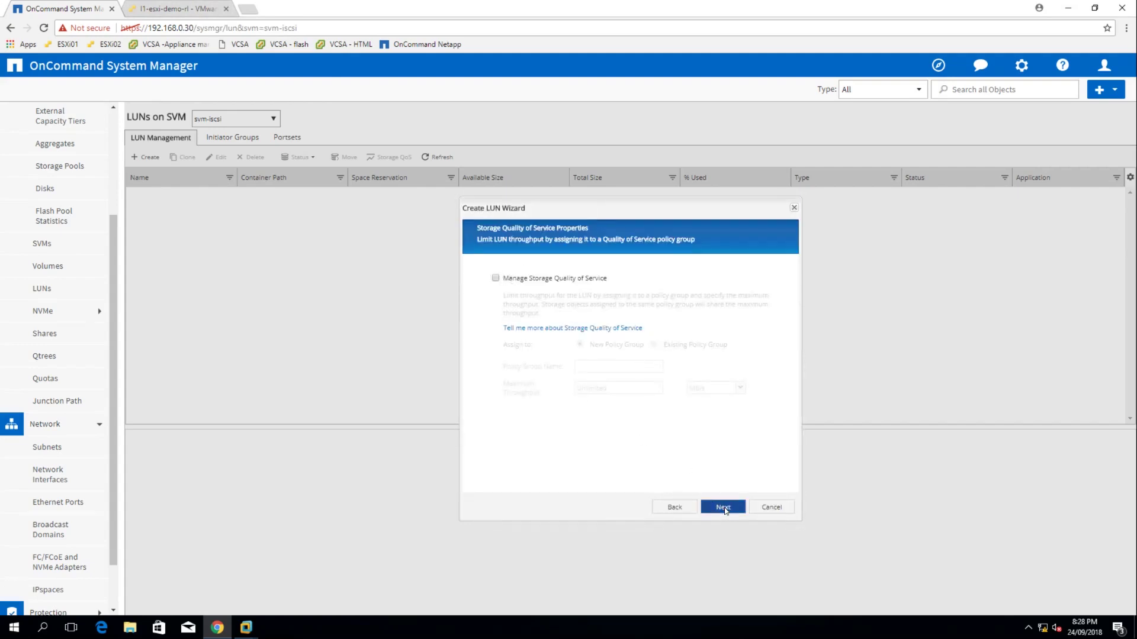
pyautogui.click(723, 508)
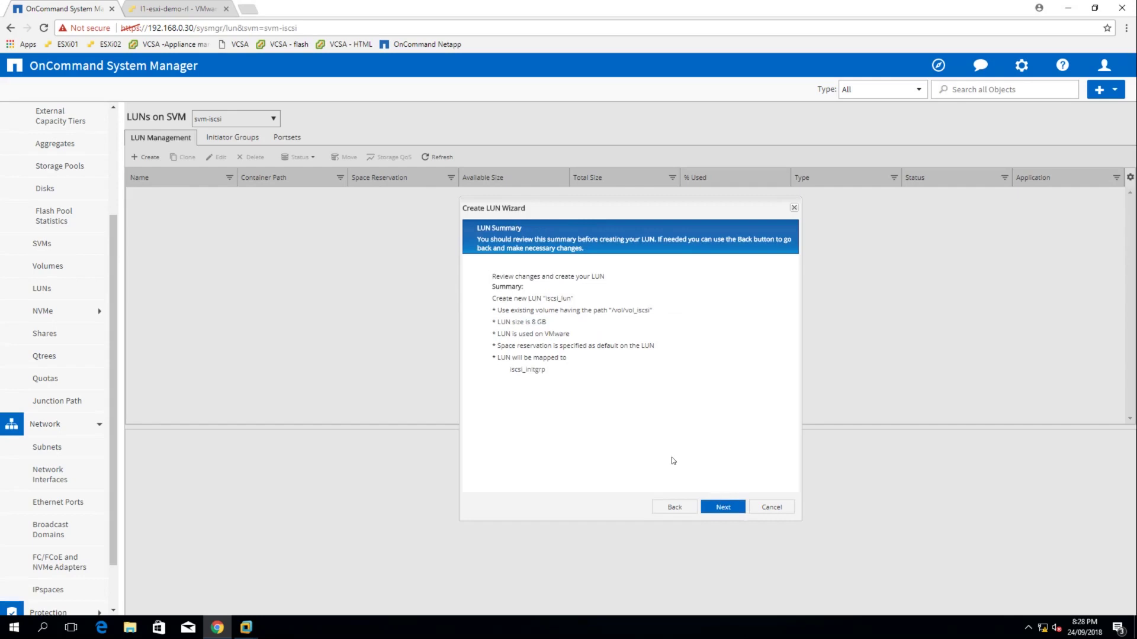
pyautogui.click(730, 505)
pyautogui.click(772, 508)
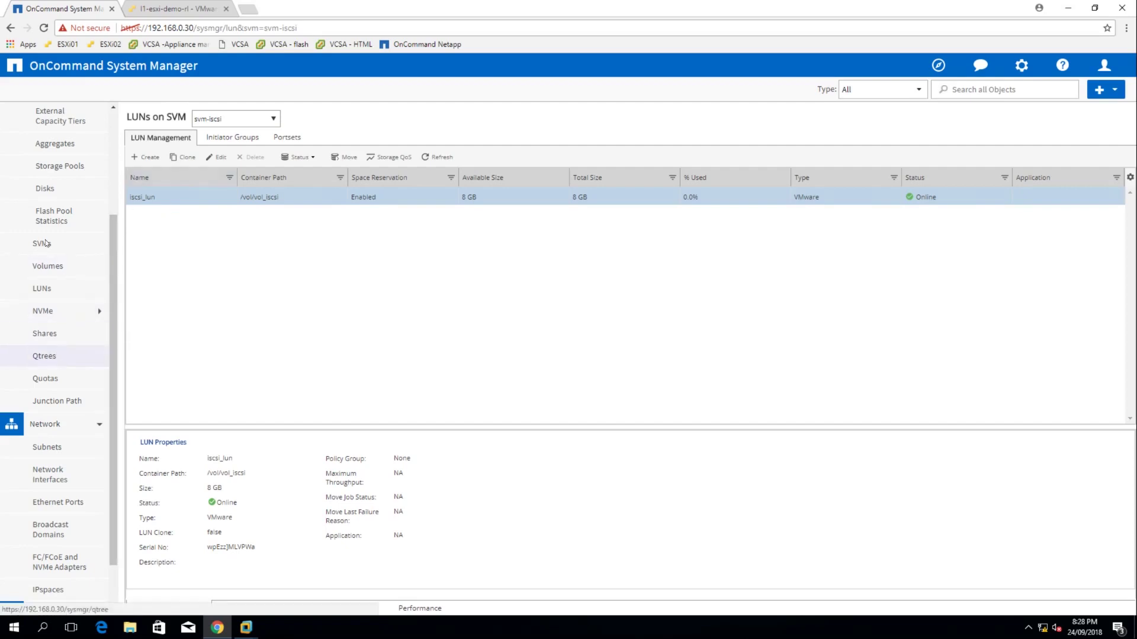
# Start the iSCSI service for svm-iscsi from the SVMs list
pyautogui.click(45, 243)
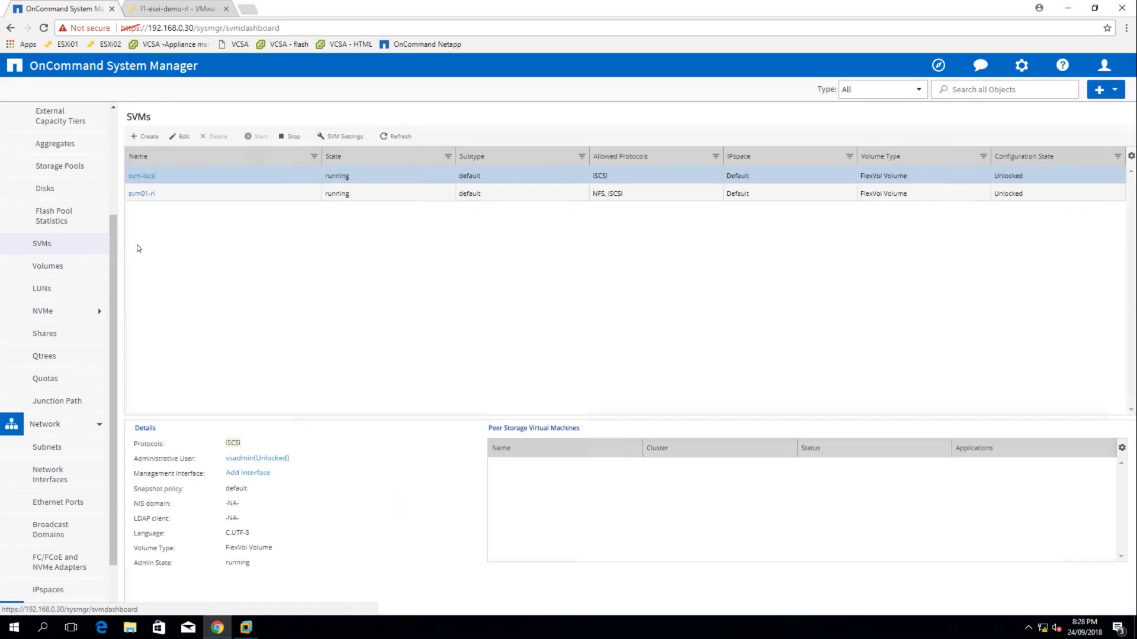
pyautogui.click(231, 444)
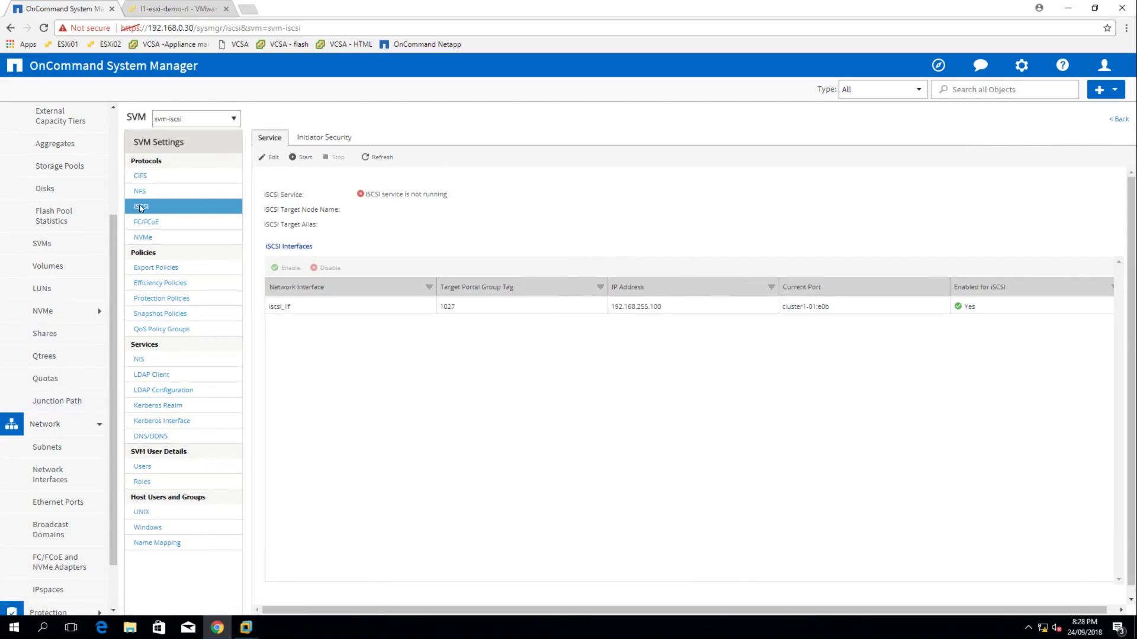
pyautogui.click(308, 161)
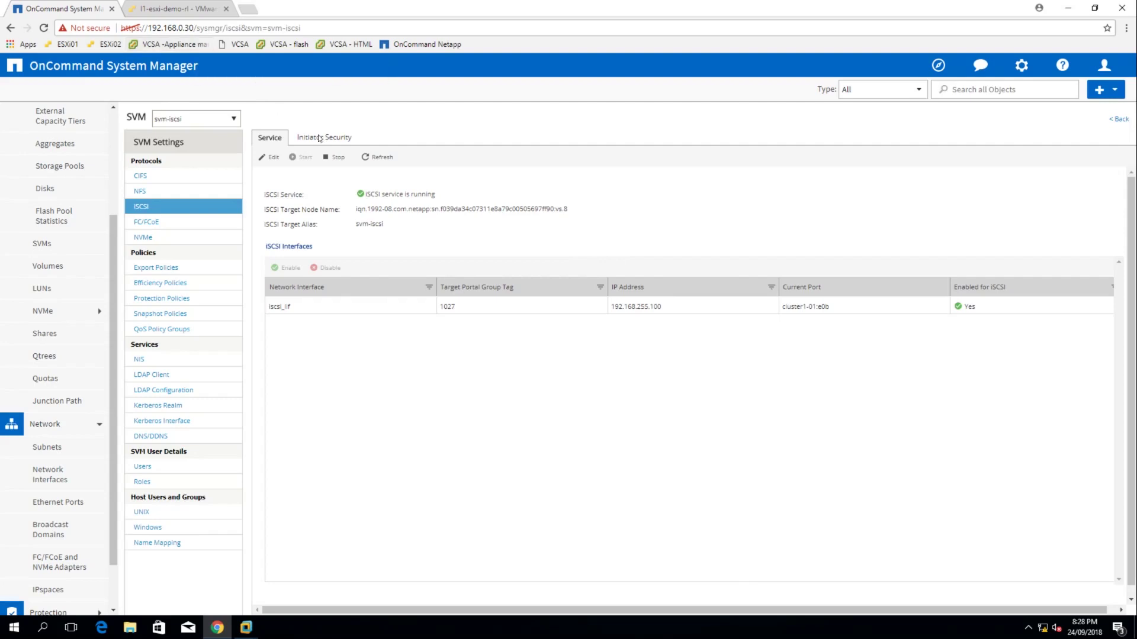
# In the ESXi Host Client, rescan the vmhba65 iSCSI storage adapter
pyautogui.click(162, 10)
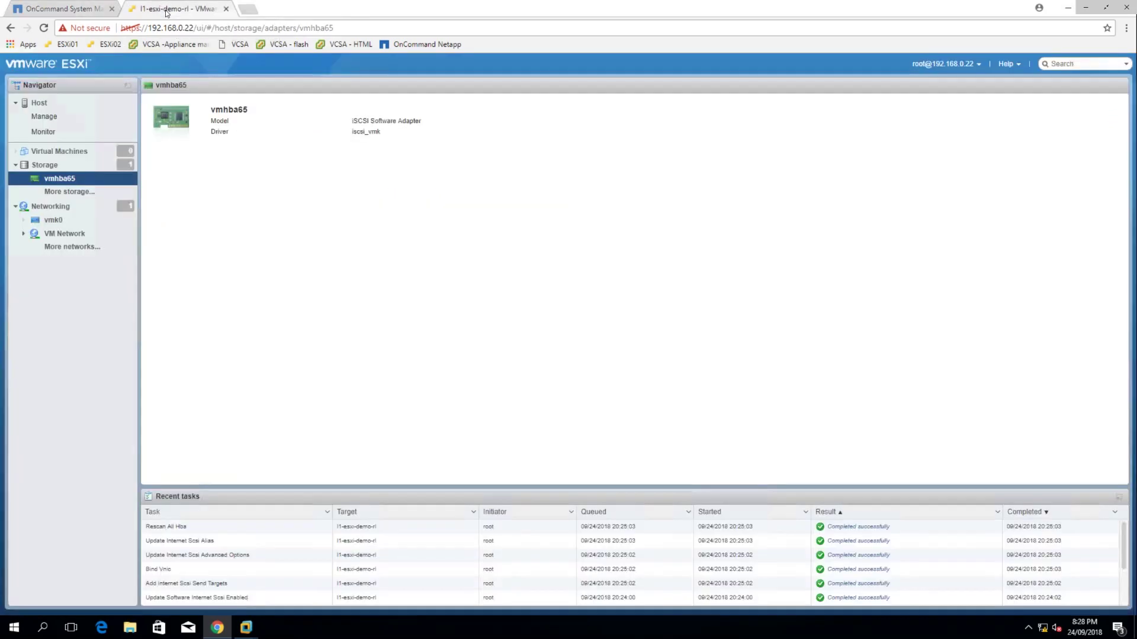
pyautogui.click(62, 165)
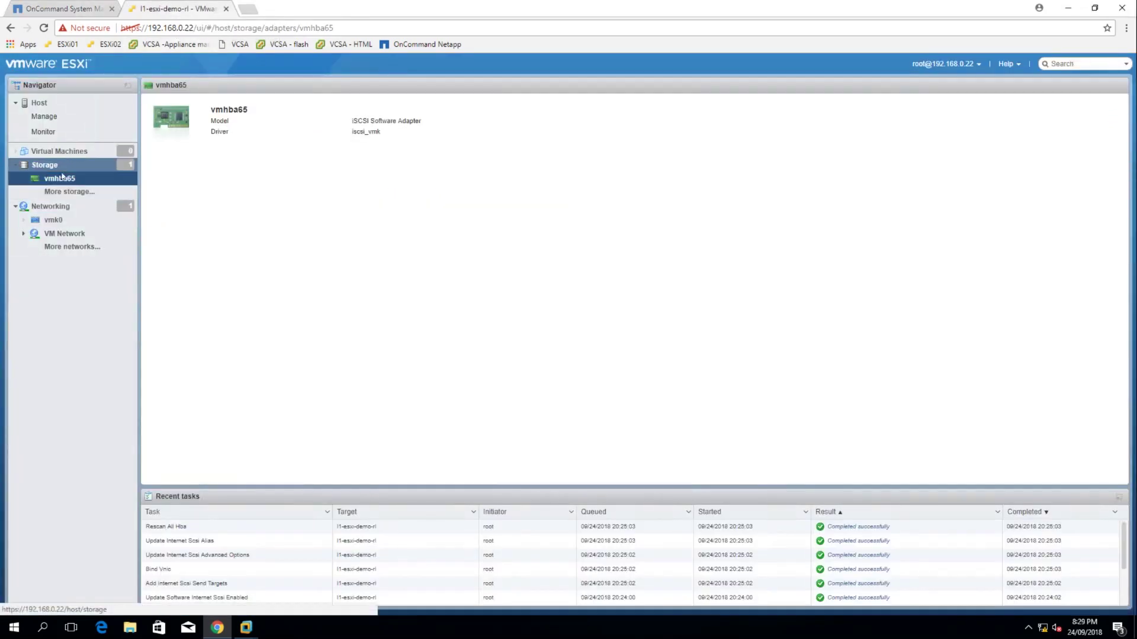
pyautogui.click(210, 208)
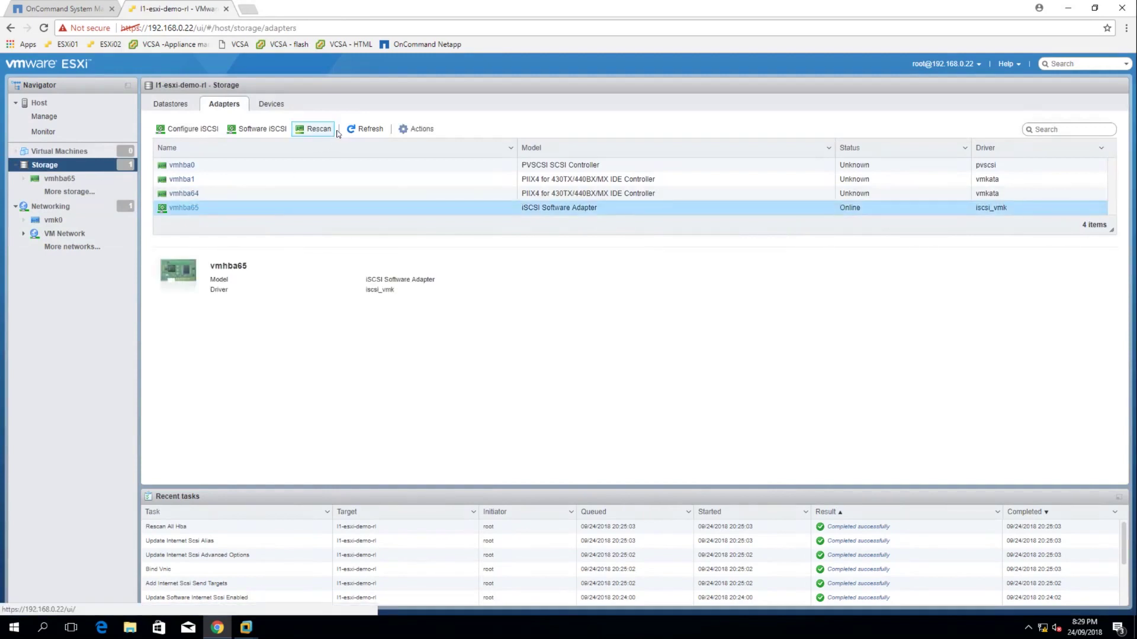
pyautogui.click(354, 129)
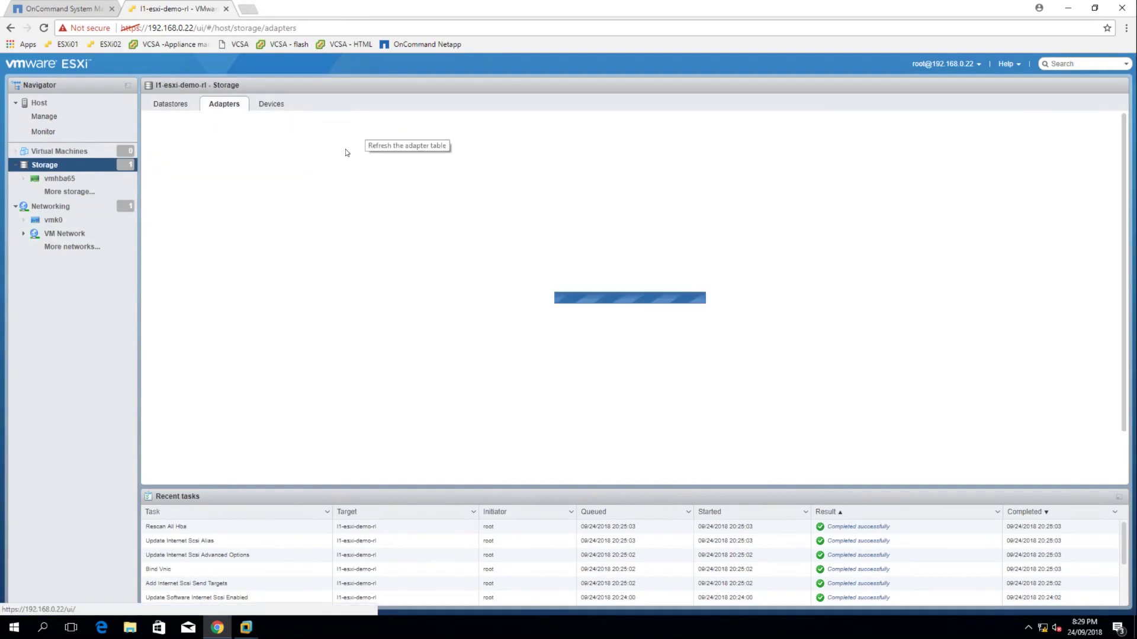
# Check the Devices list for the new 8 GB NETAPP iSCSI Disk and review VMkernel networking
pyautogui.click(278, 107)
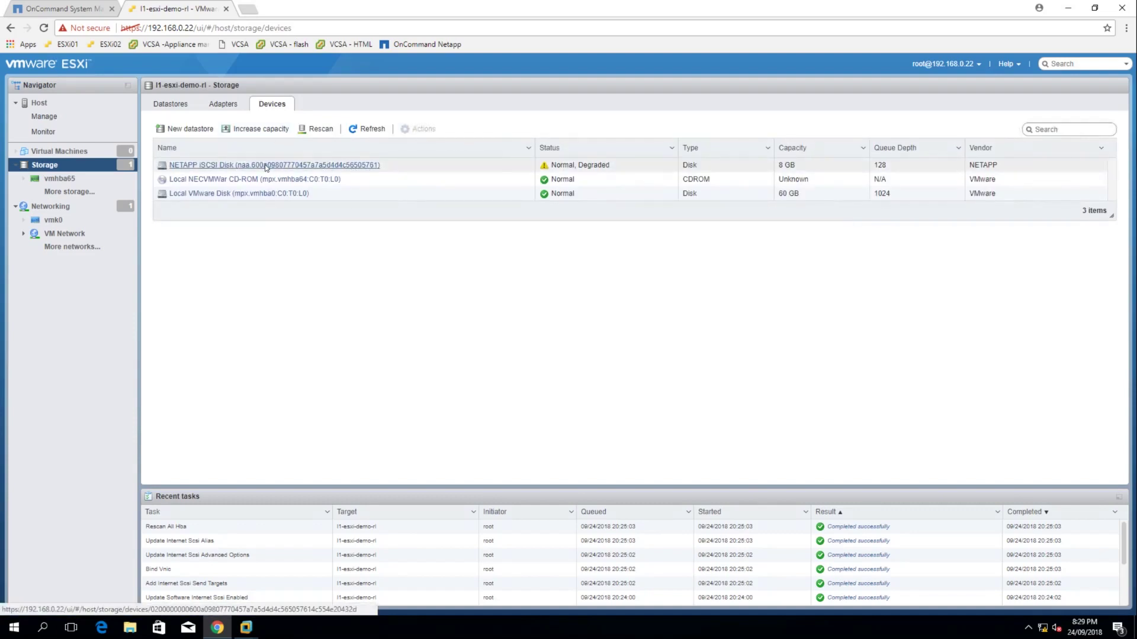
pyautogui.click(50, 206)
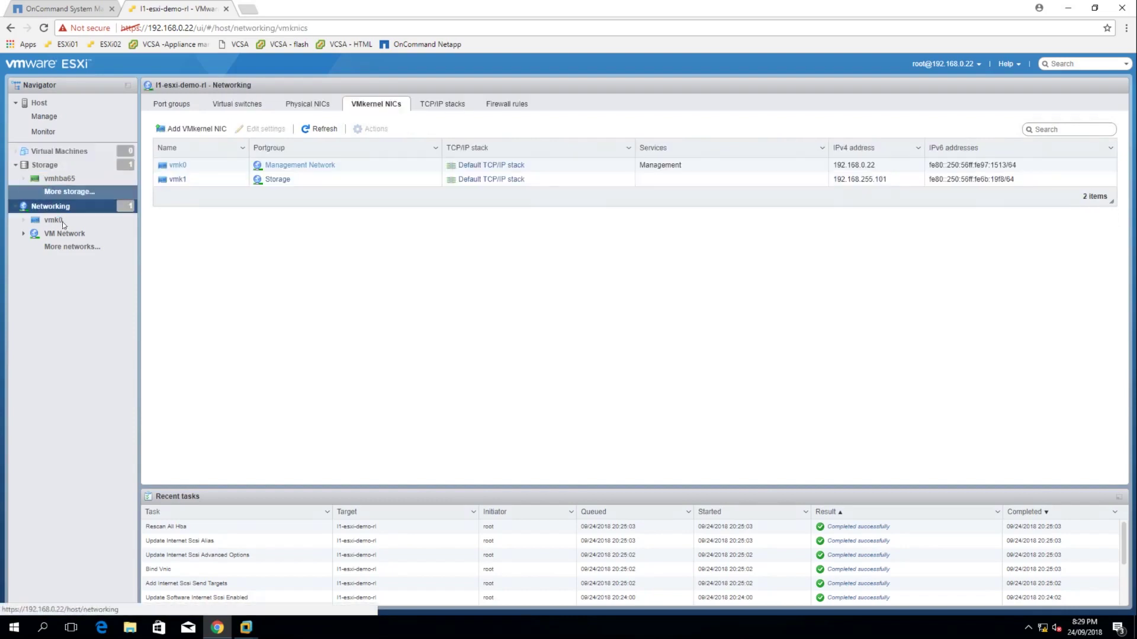
pyautogui.click(62, 167)
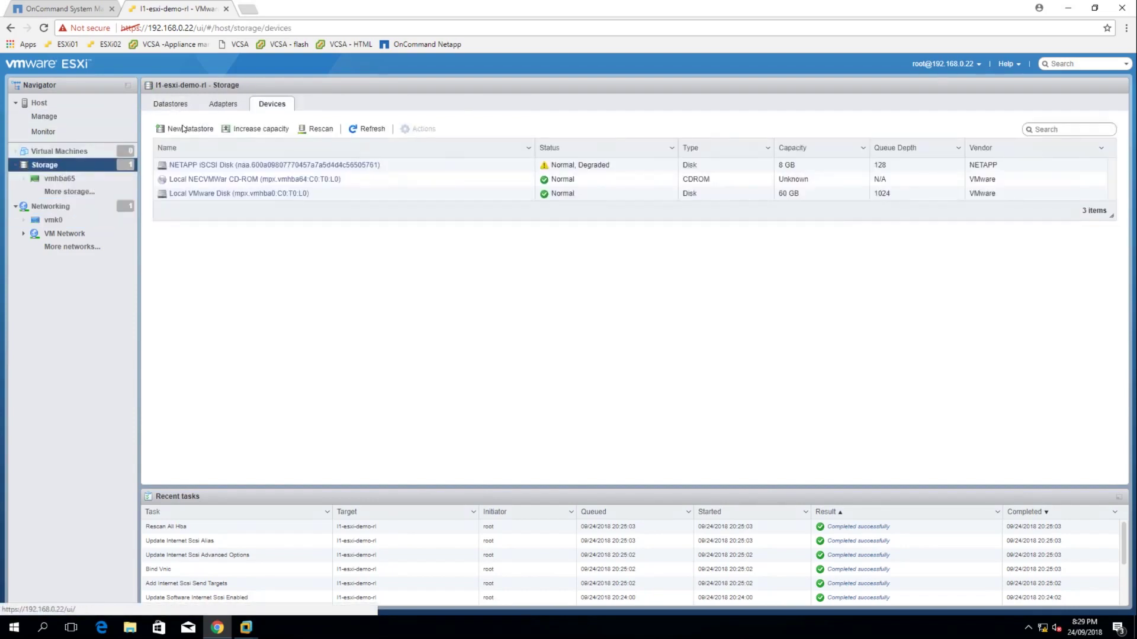
# Create a VMFS 6 datastore 'iscsi' using the full NETAPP iSCSI disk and confirm it in Datastores
pyautogui.click(178, 130)
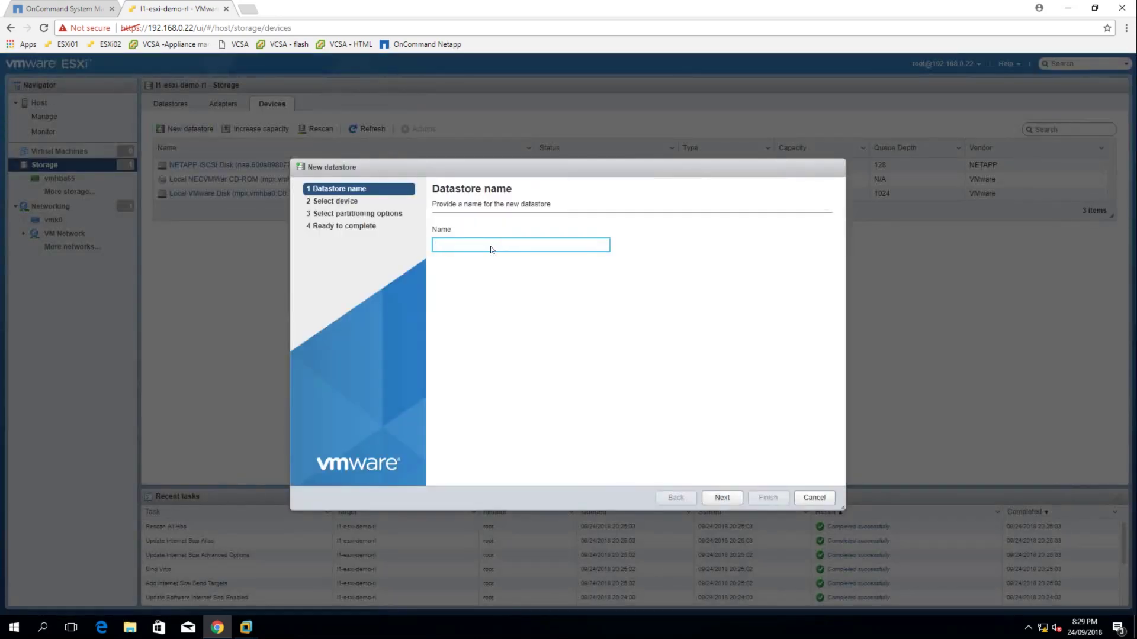
pyautogui.write('iscsi')
pyautogui.click(731, 501)
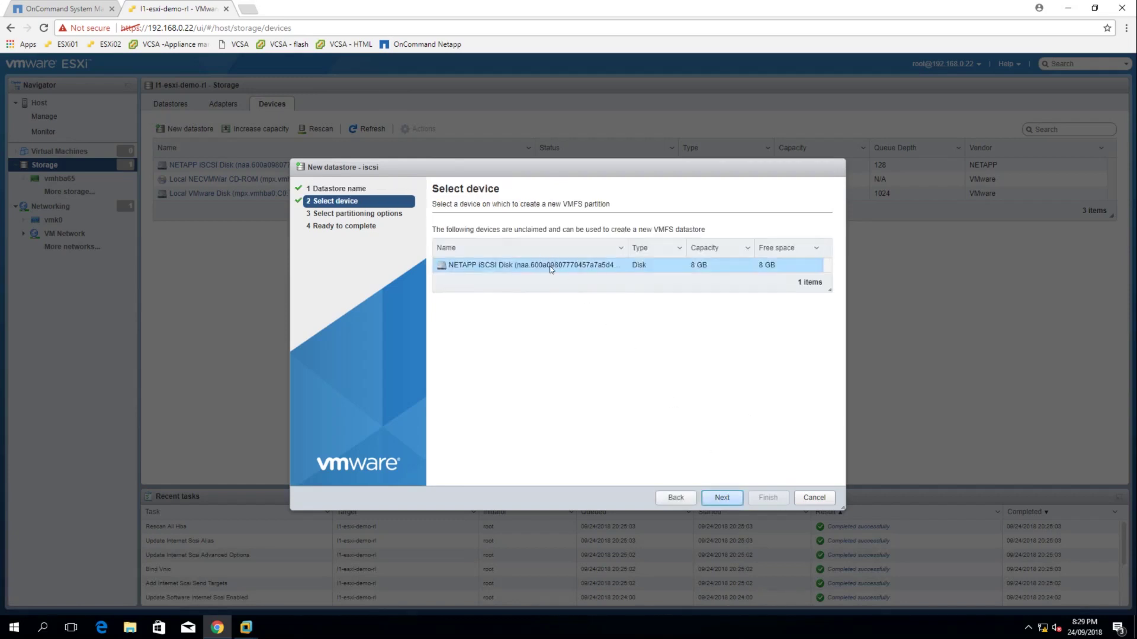
pyautogui.click(549, 266)
pyautogui.click(728, 499)
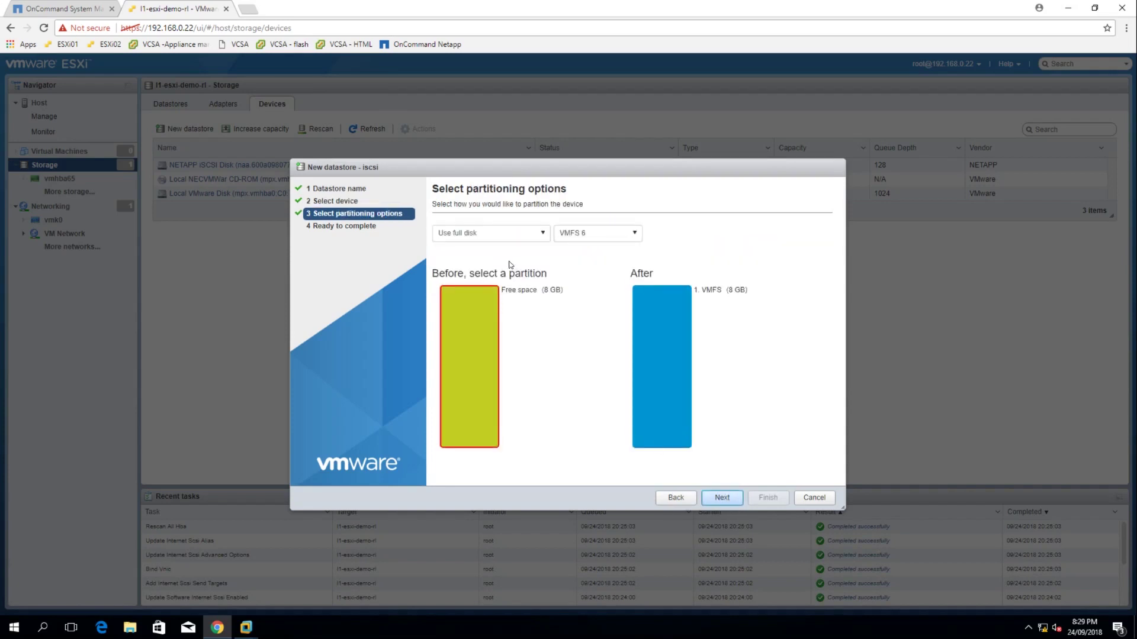
pyautogui.click(722, 499)
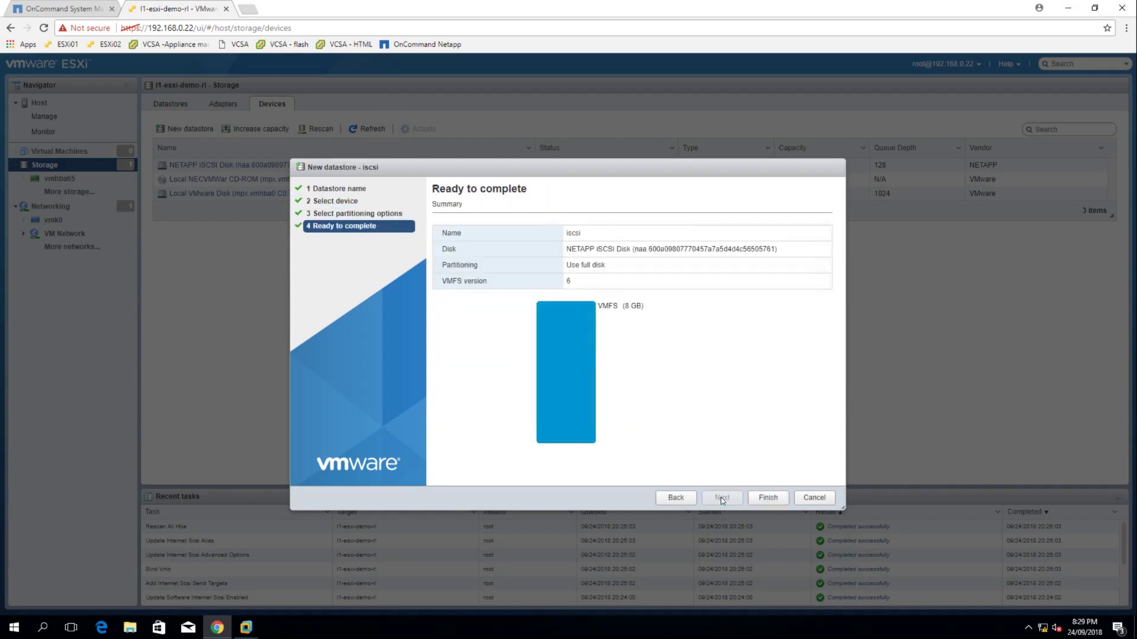
pyautogui.click(770, 499)
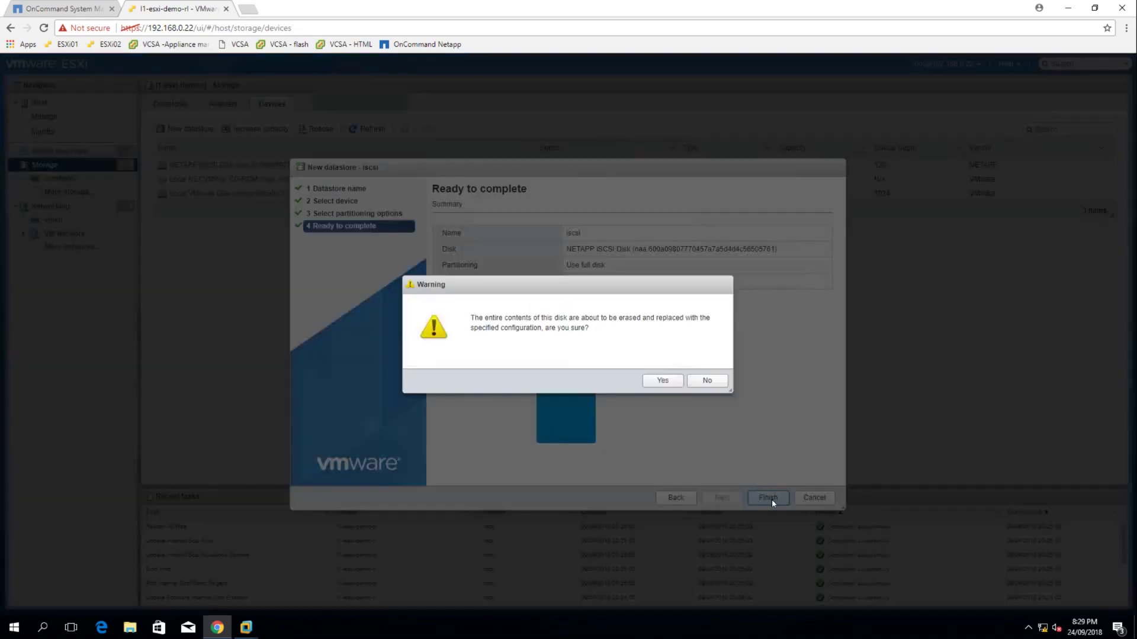
pyautogui.click(666, 382)
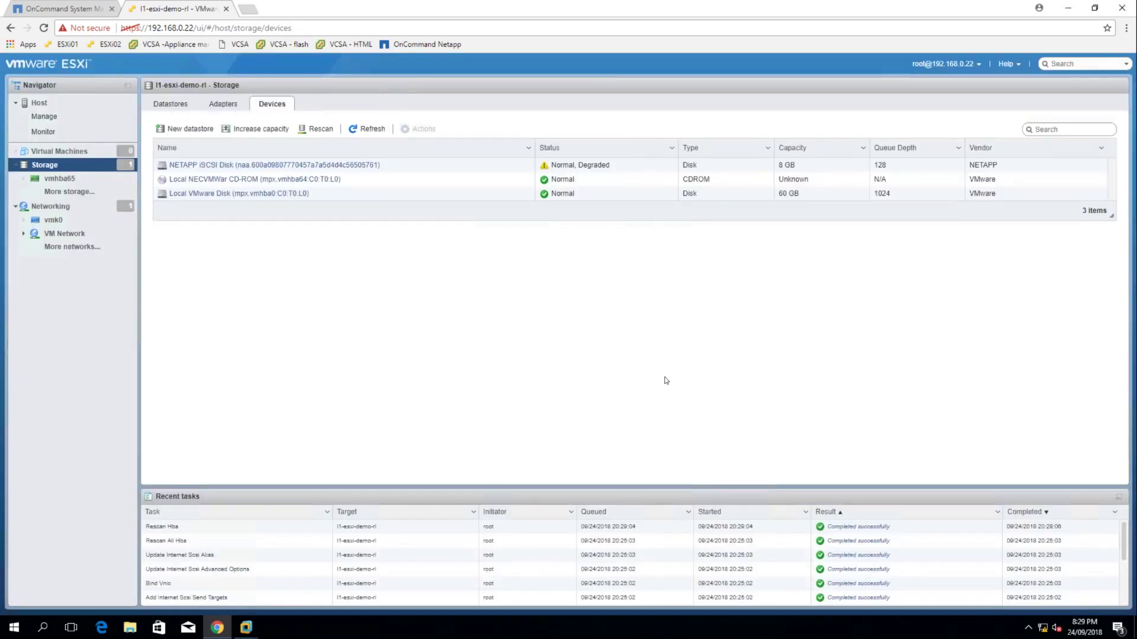
pyautogui.click(173, 106)
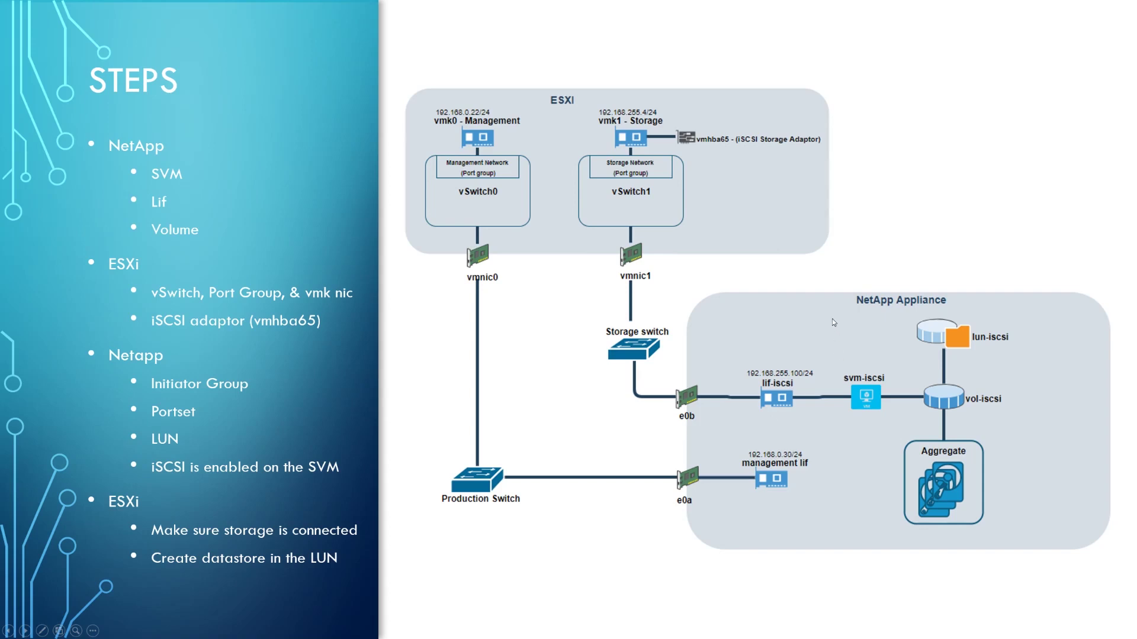
# Advance the slideshow to the CONCLUSION slide
pyautogui.click(522, 380)
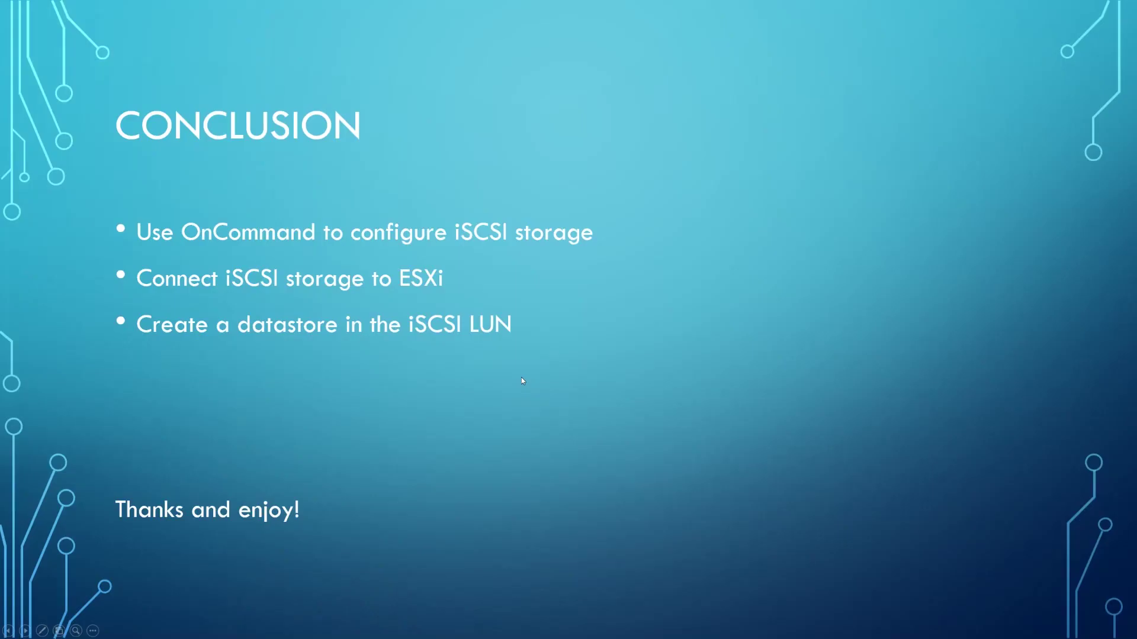